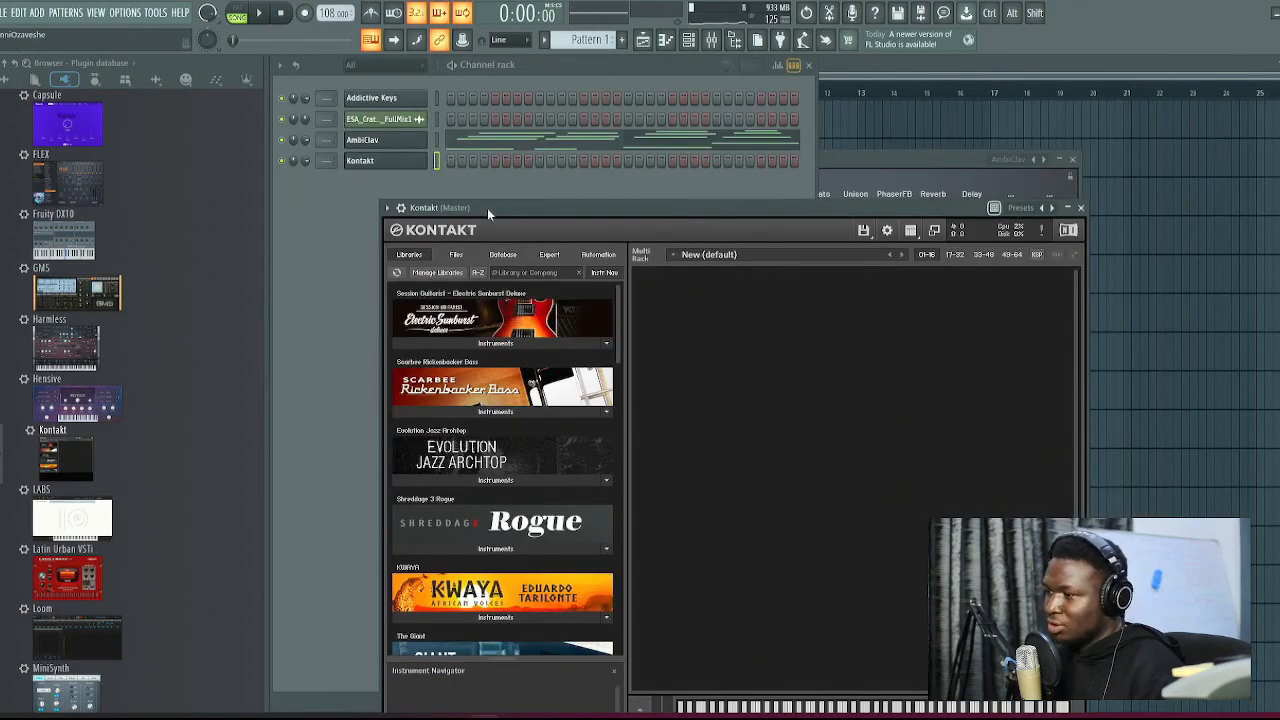
Load the Electric Sunburst Deluxe (Melody) instrument in the Kontakt channel and move the AmbiClav notes into that channel
click(397, 148)
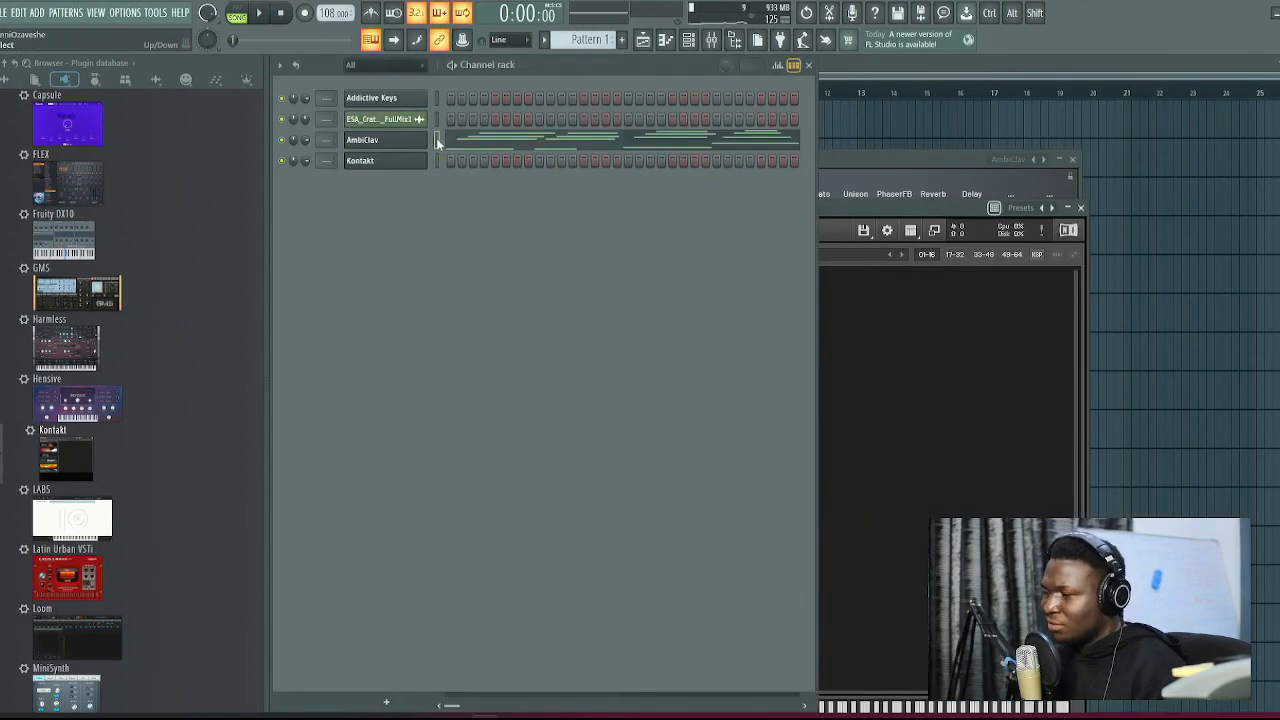
click(398, 140)
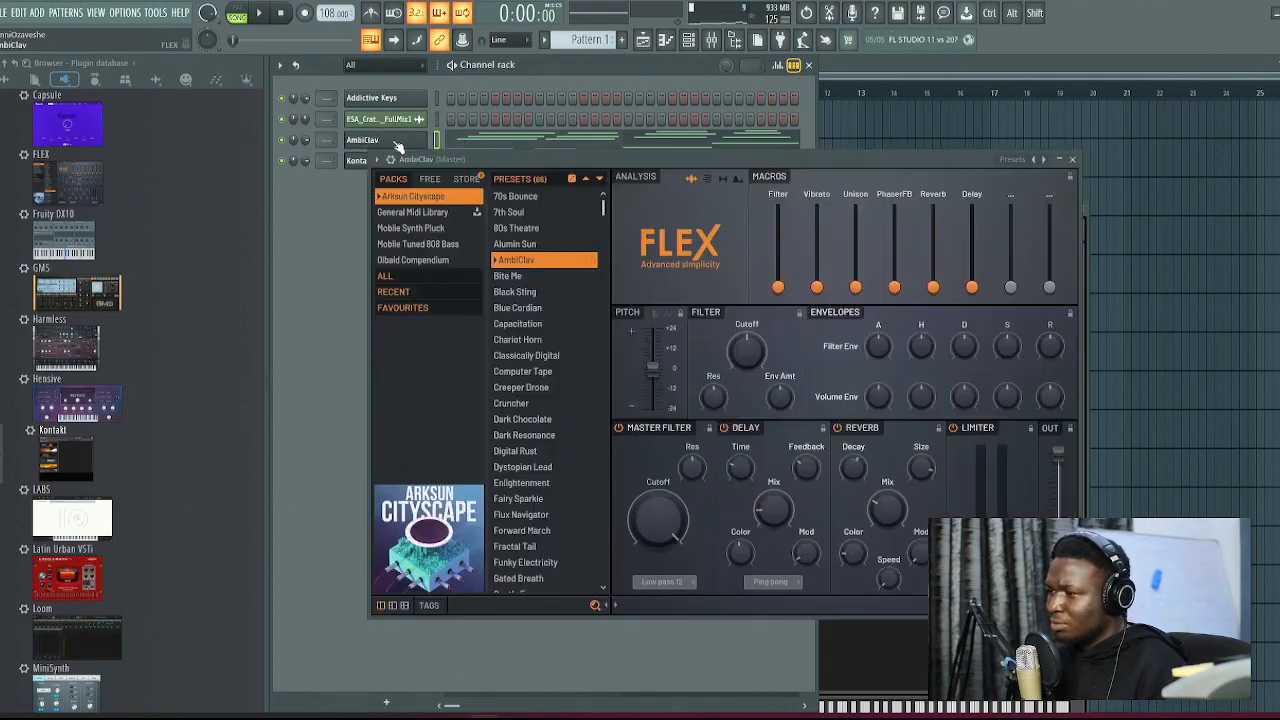
click(347, 244)
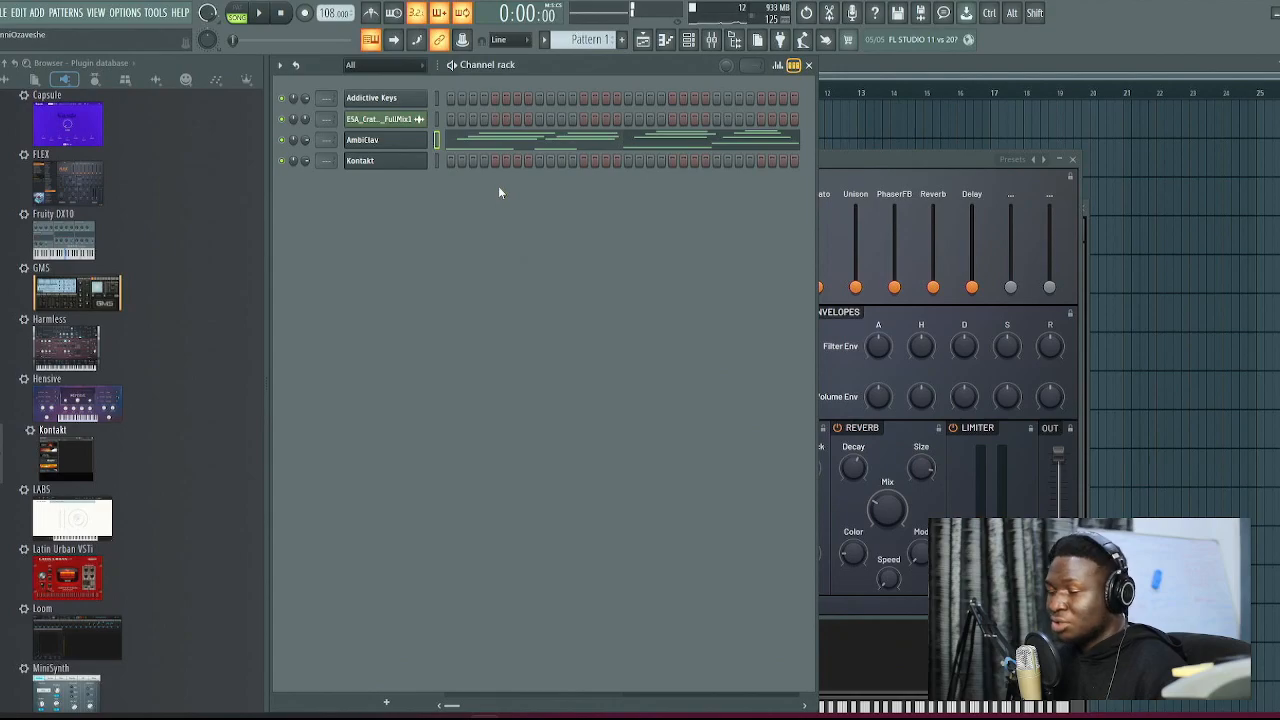
click(422, 162)
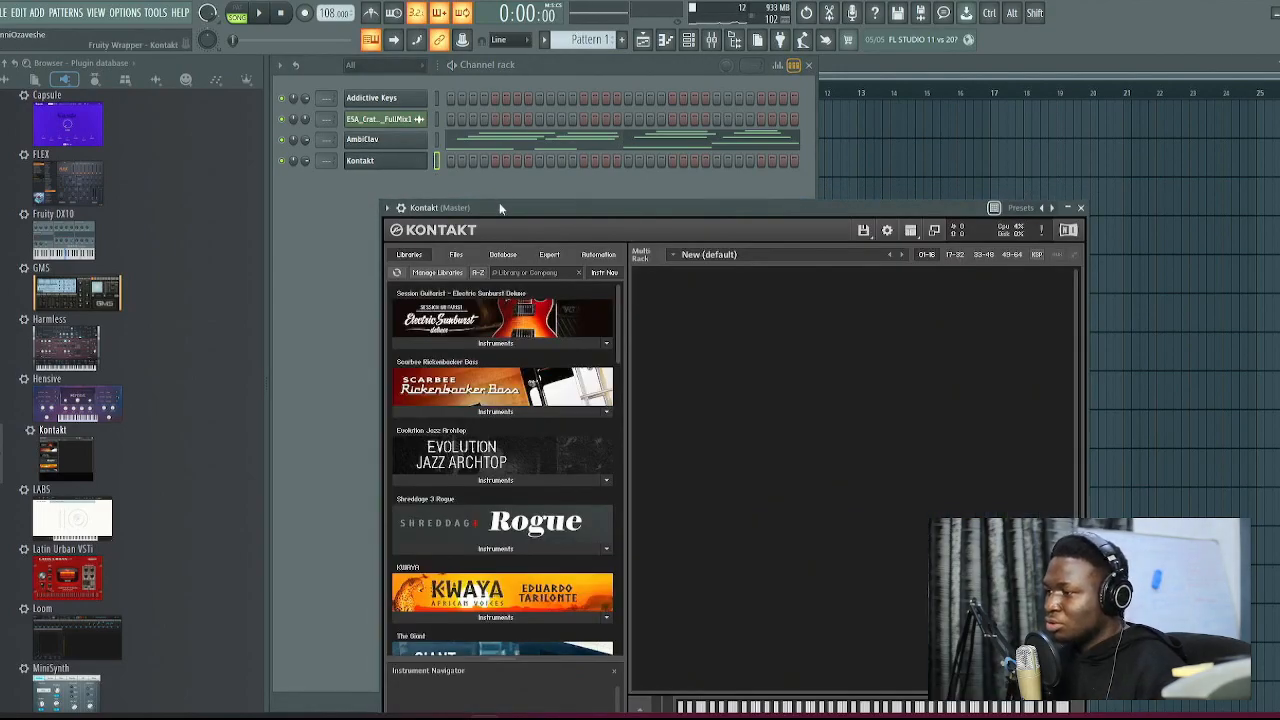
drag(499, 203, 493, 157)
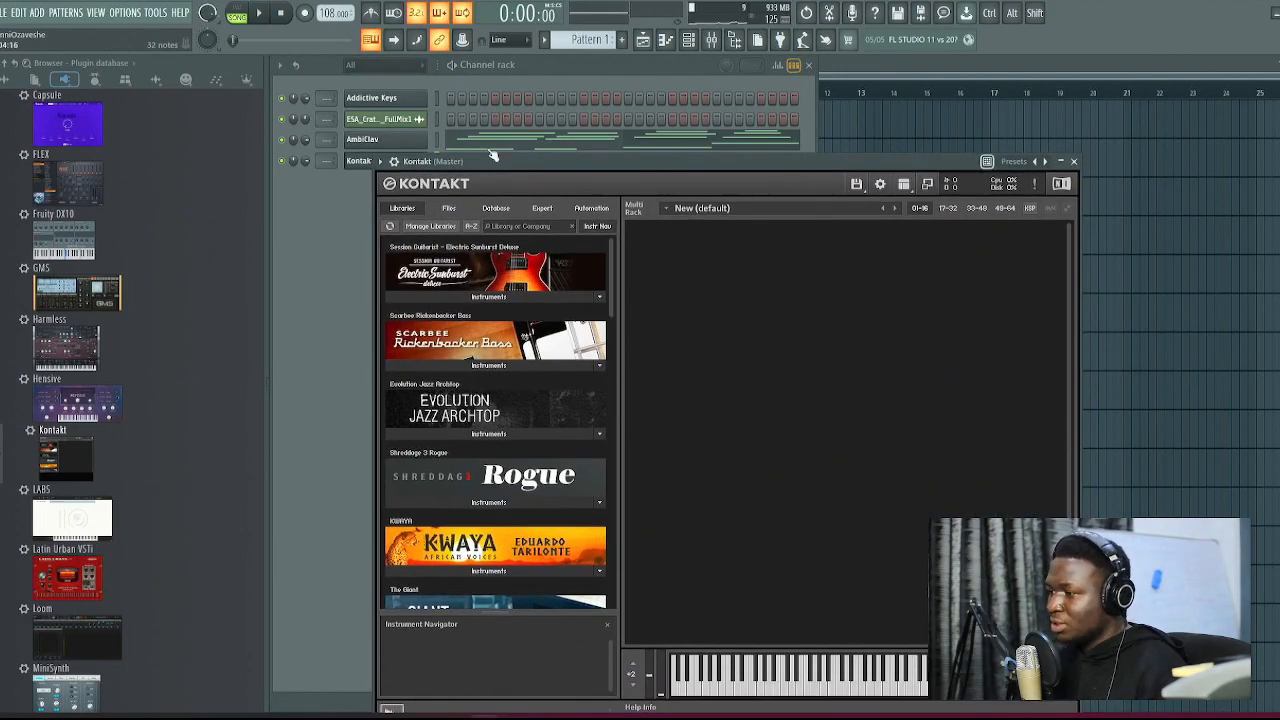
click(454, 297)
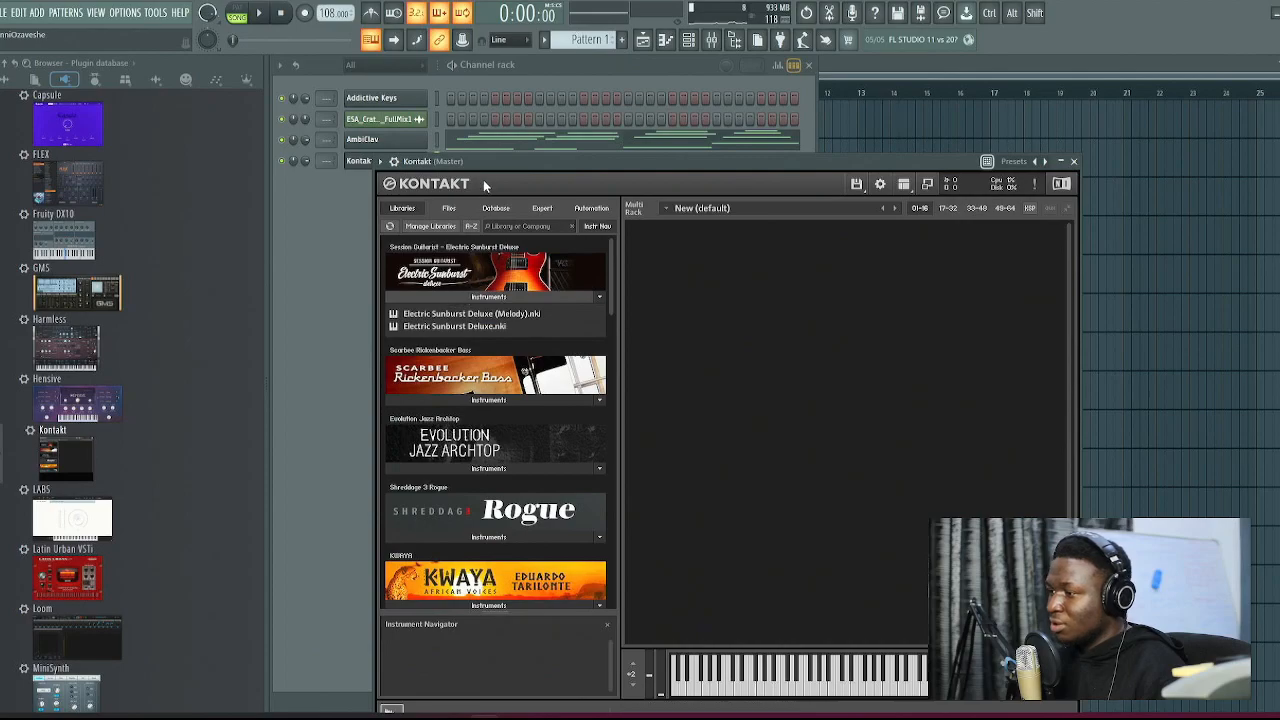
drag(489, 152, 479, 145)
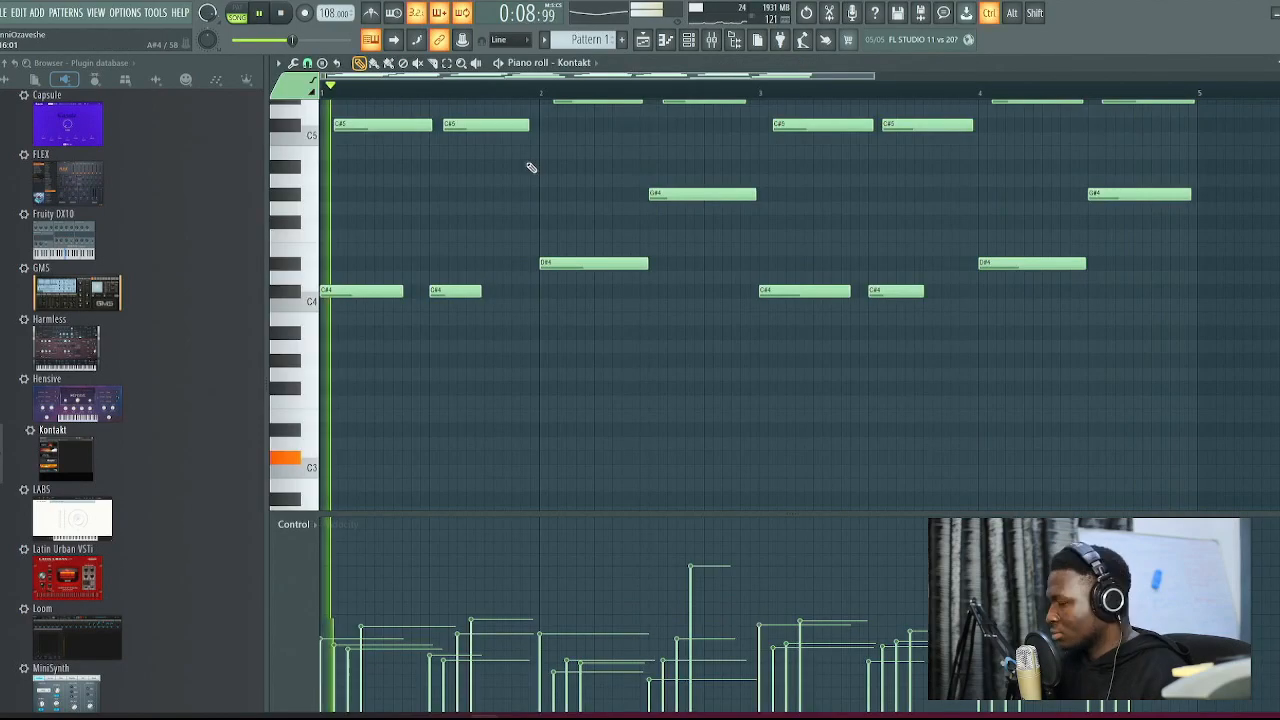
Check the Kontakt melody in the piano roll during playback, then stop it and look at the loaded guitar instrument
scroll(528, 165, up, 4)
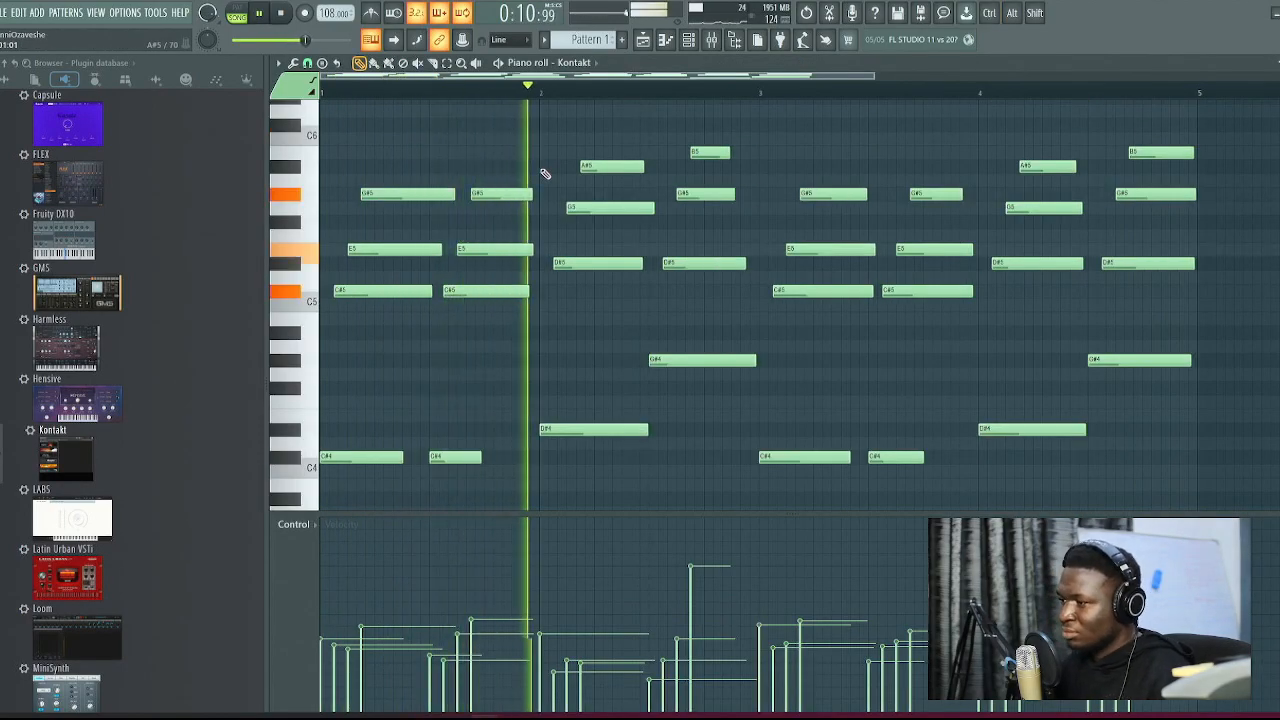
key(F7)
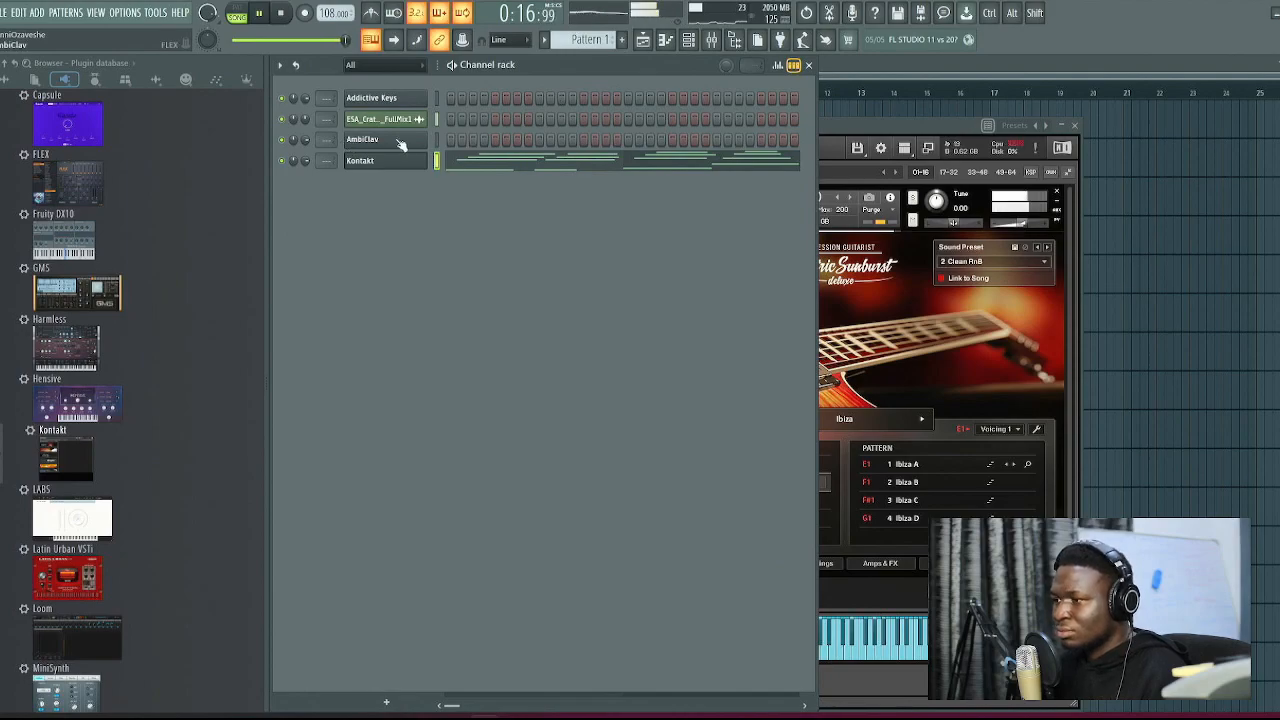
key(space)
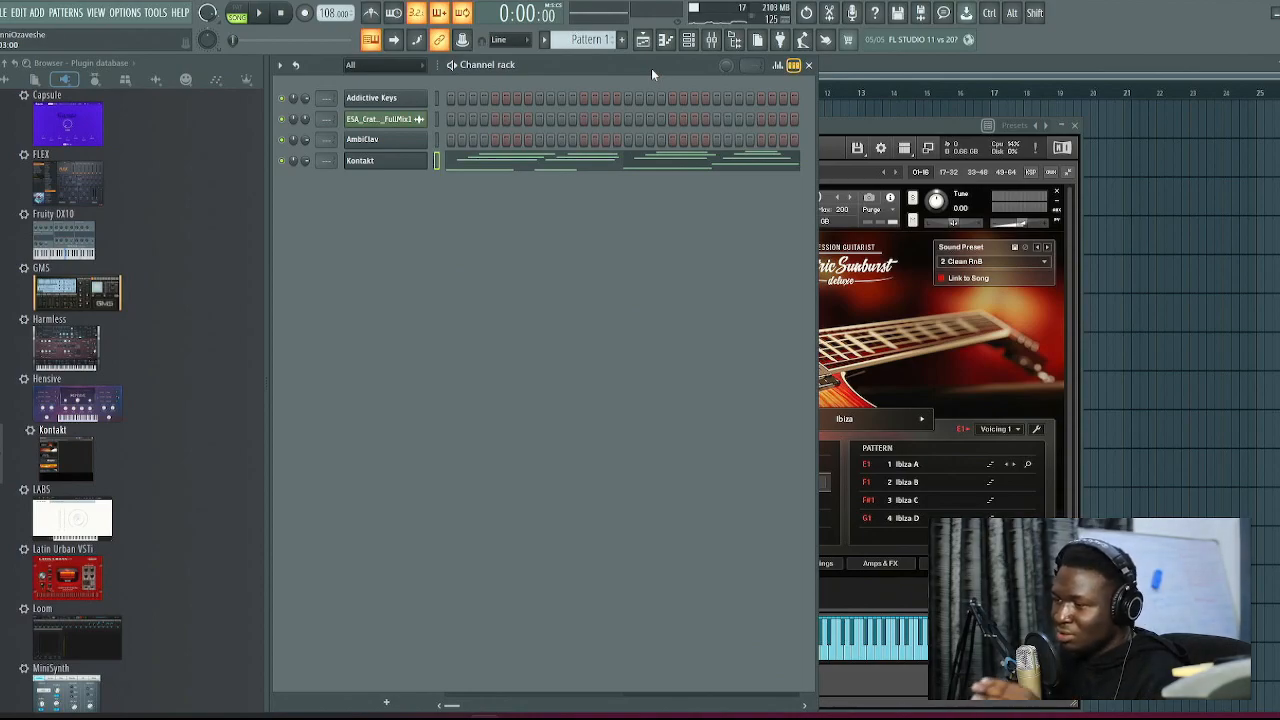
click(893, 148)
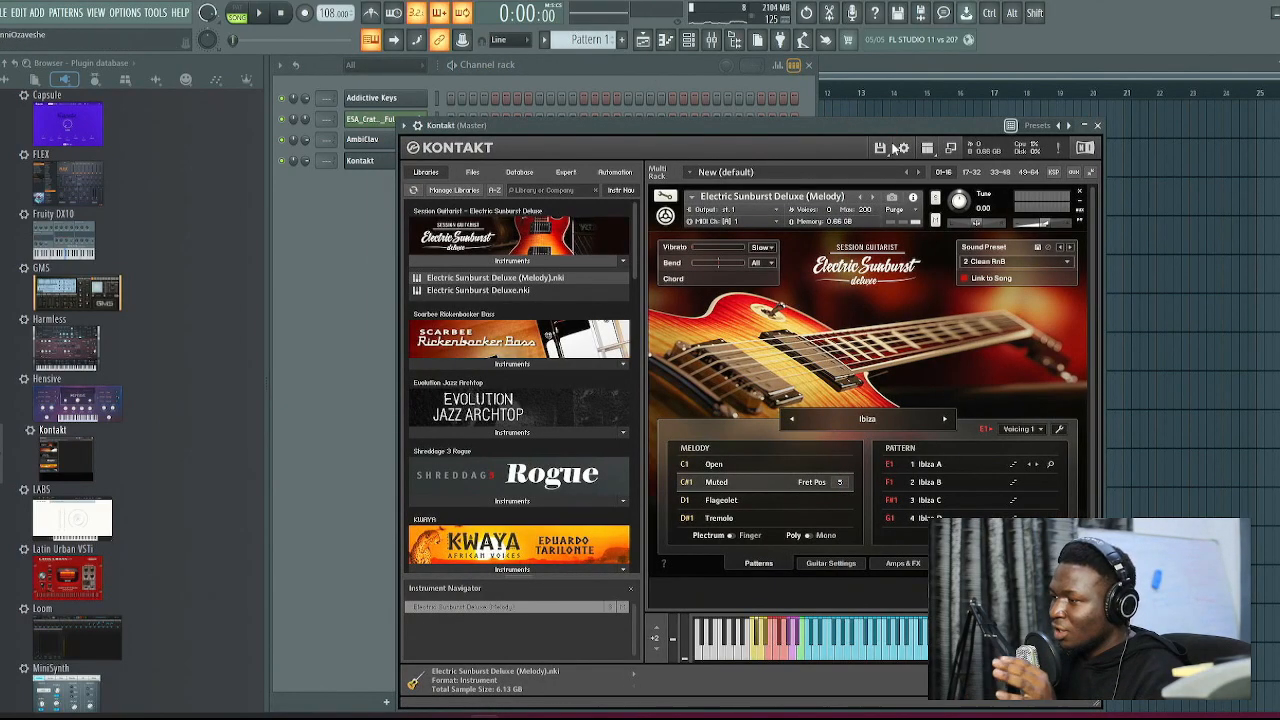
click(364, 289)
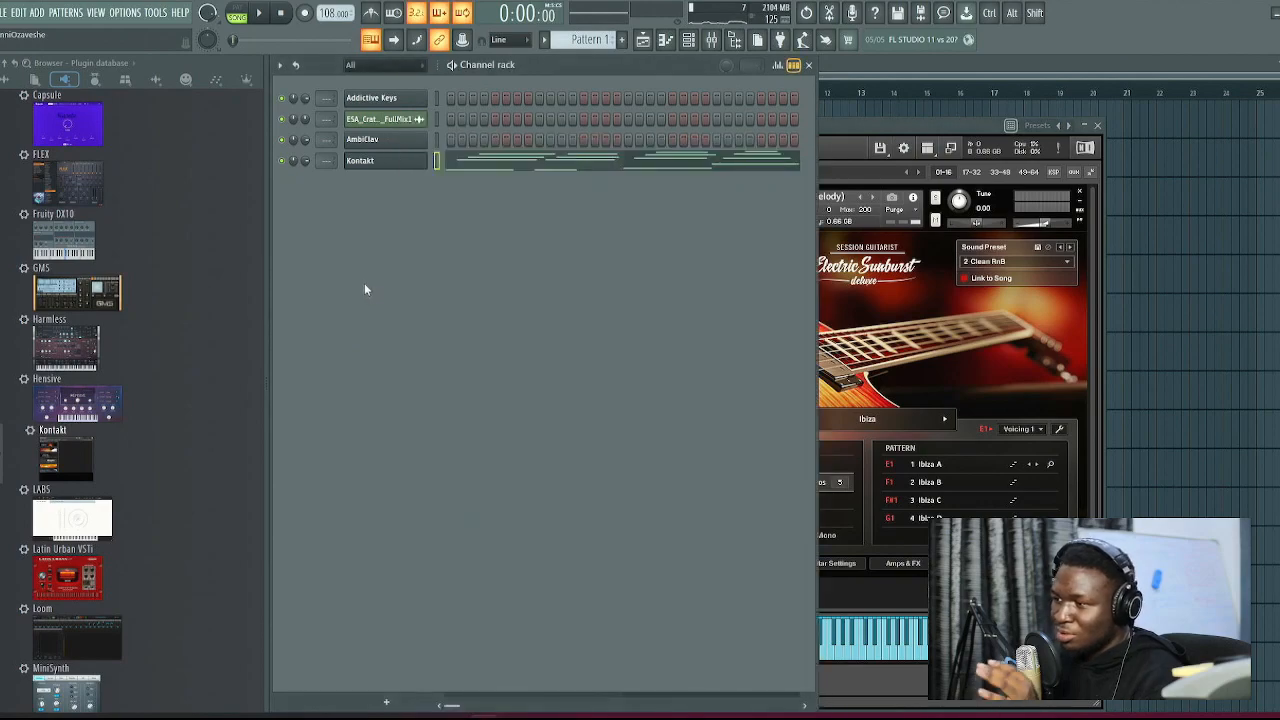
Add a Hensive channel and copy the Kontakt channel's notes into it
scroll(108, 512, up, 3)
drag(398, 357, 400, 360)
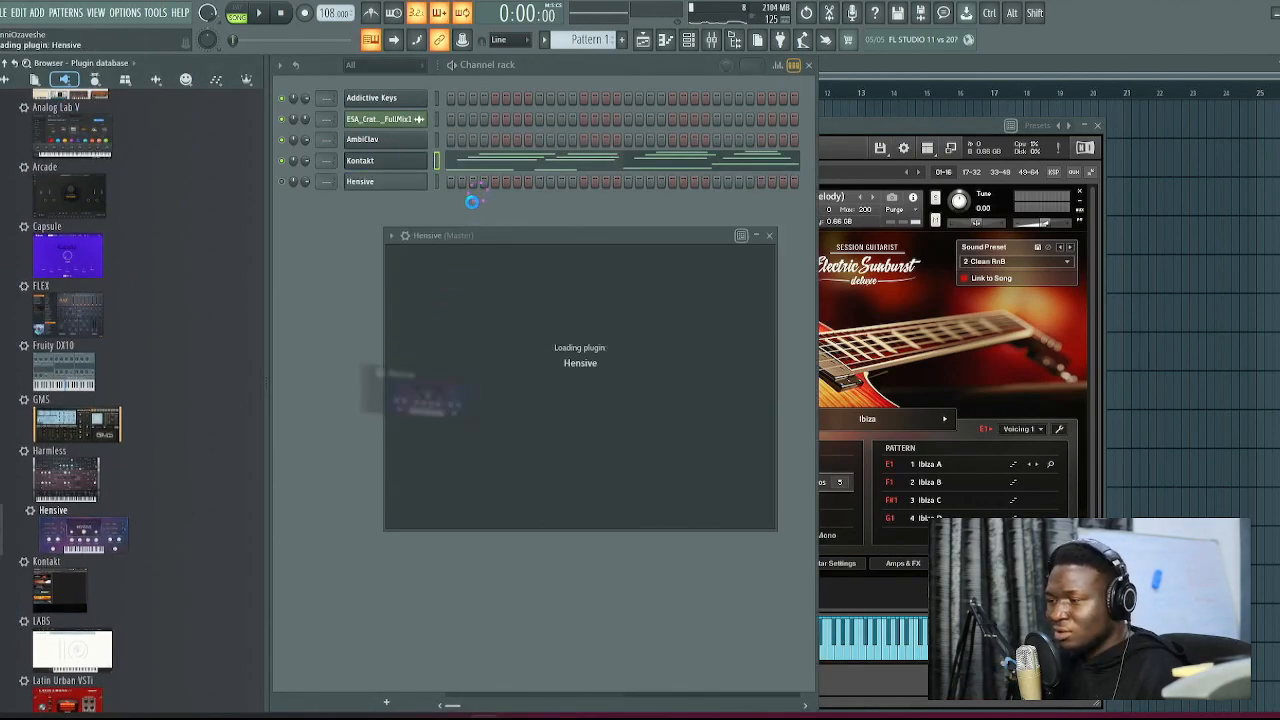
key(Up)
key(ctrl+c)
key(Down)
key(ctrl+v)
In the Hensive piano roll, shift the upper chord notes in bars 1 and 2 to start together with their bass notes
key(space)
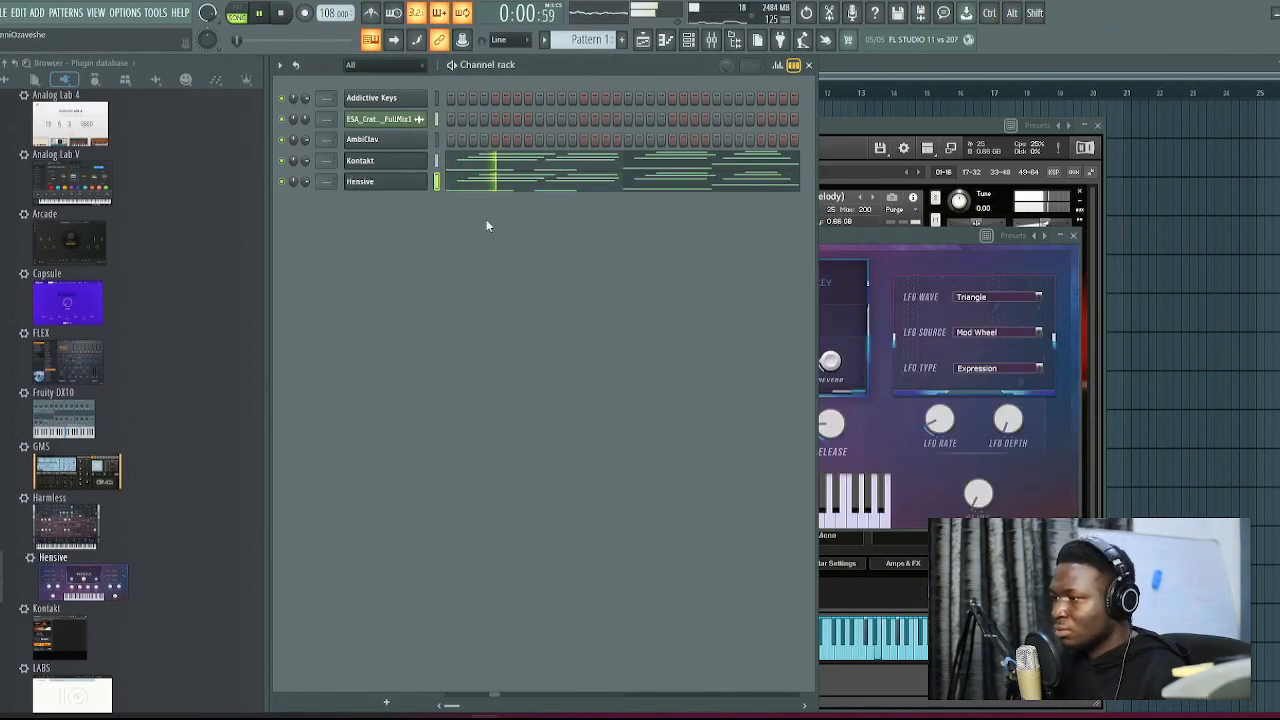
click(395, 183)
click(455, 183)
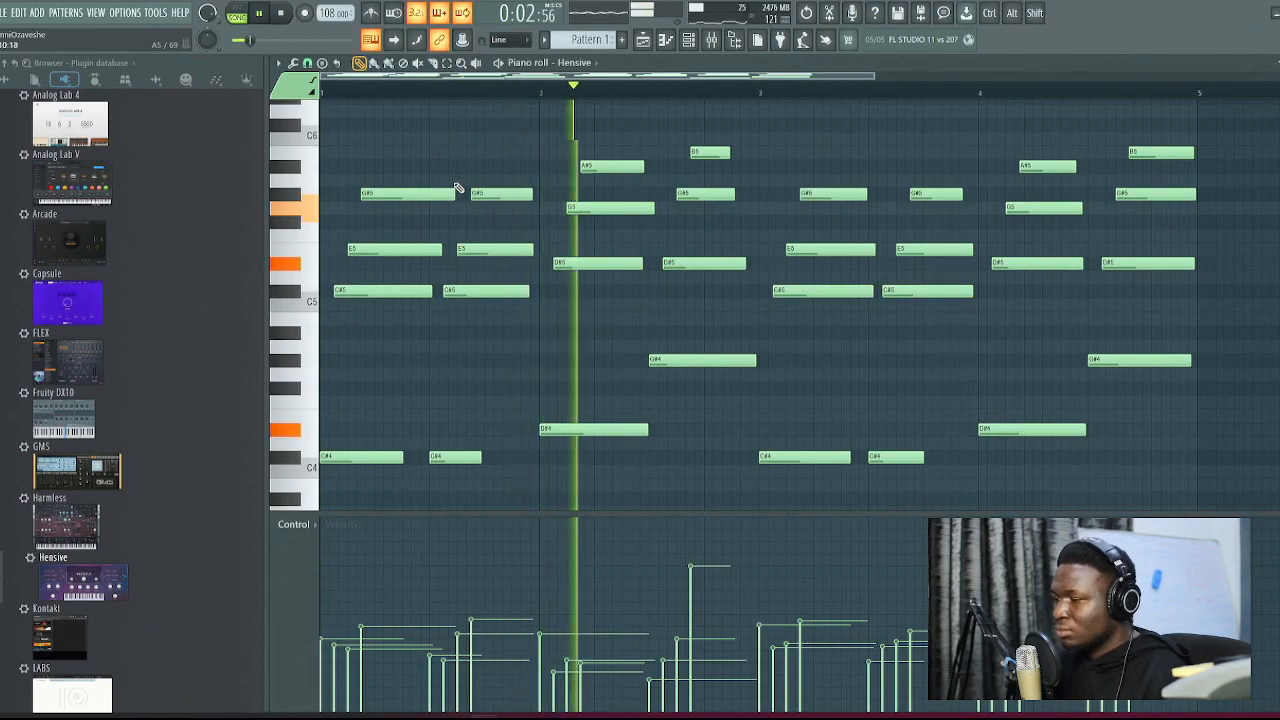
key(space)
scroll(445, 200, up, 4)
scroll(818, 170, down, 3)
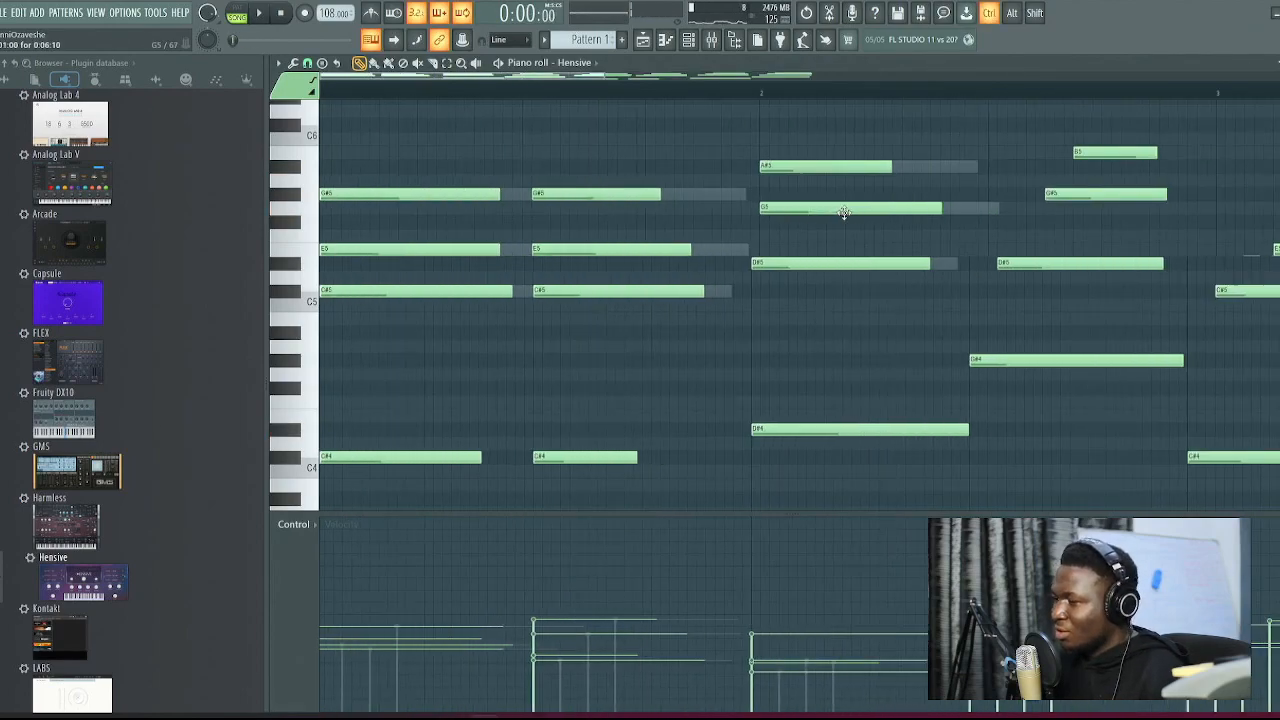
scroll(811, 294, up, 3)
drag(818, 273, 786, 272)
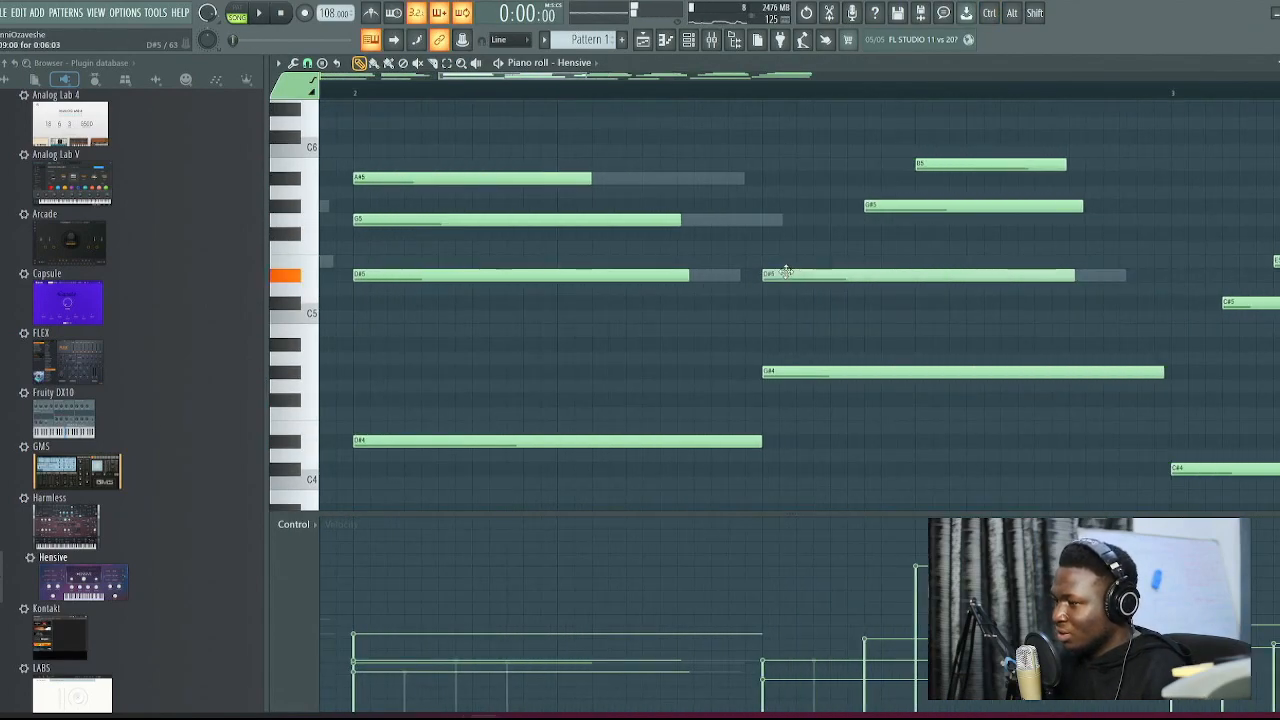
drag(888, 220, 786, 218)
scroll(786, 218, down, 2)
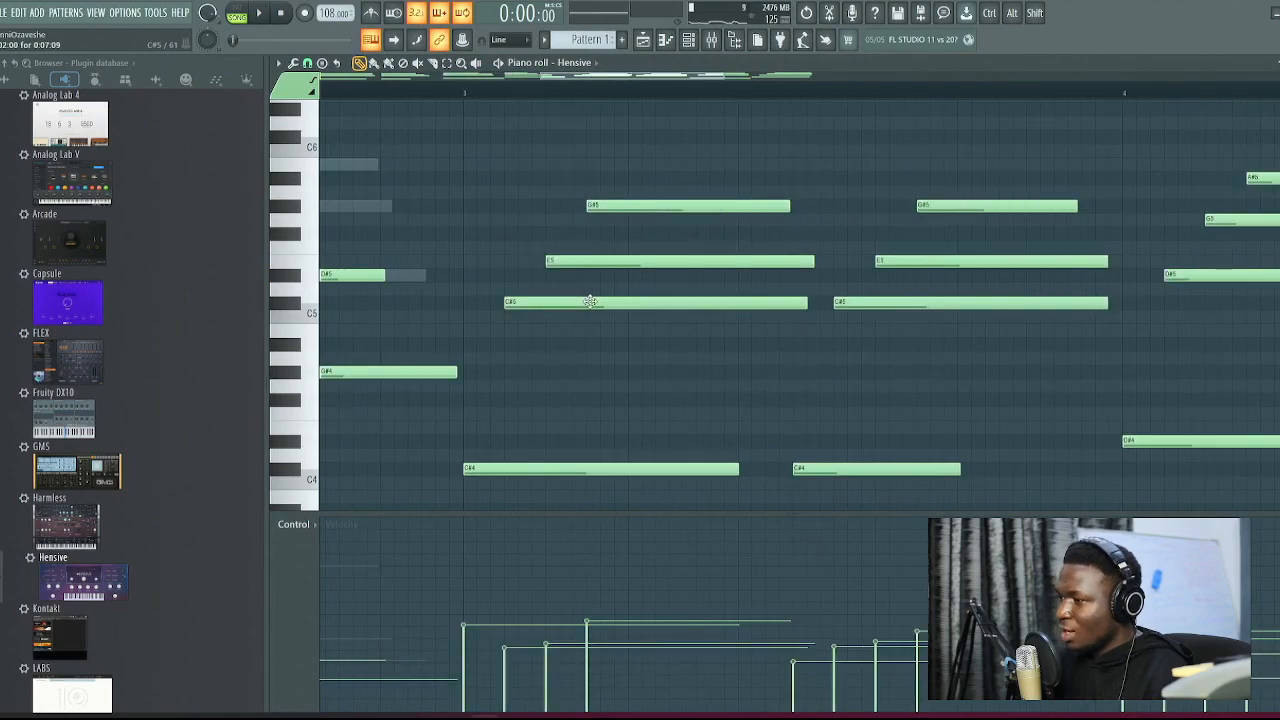
Align the C#5, E5 and G#5 notes of both bar 3 chords with their C#4 bass notes, and line up bar 4's chords likewise
drag(586, 304, 542, 304)
drag(584, 263, 502, 262)
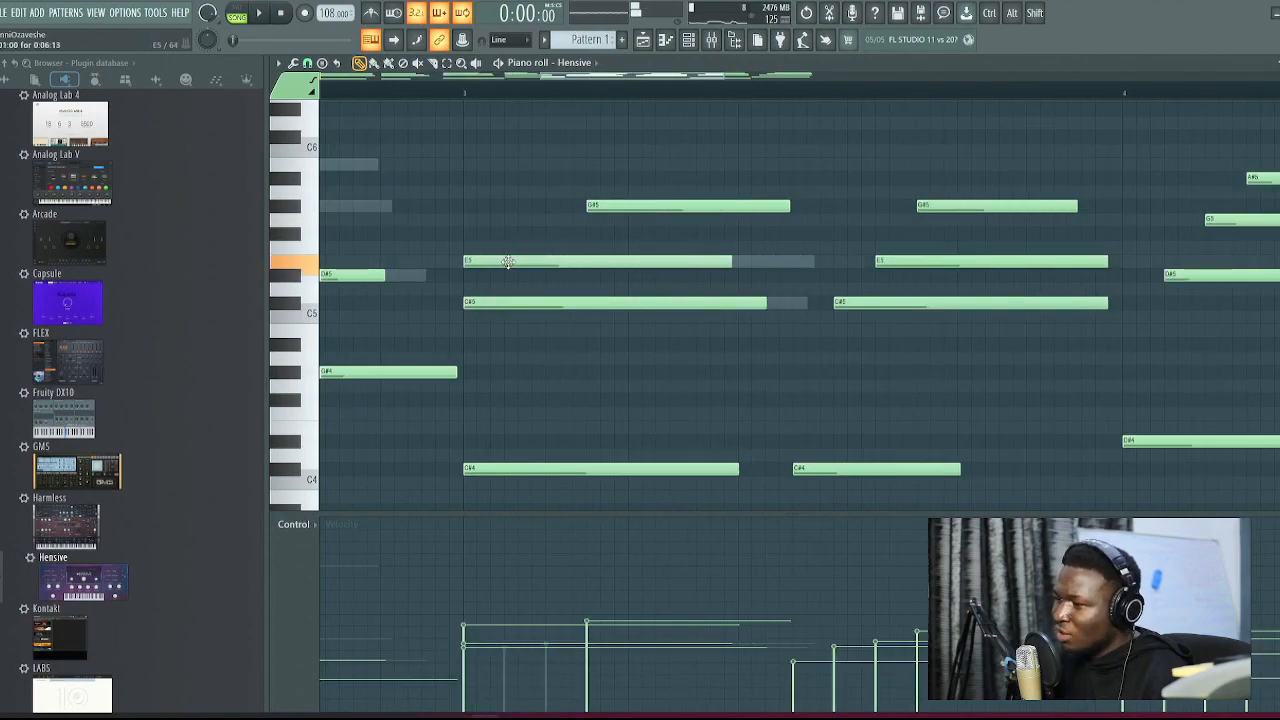
drag(612, 207, 489, 208)
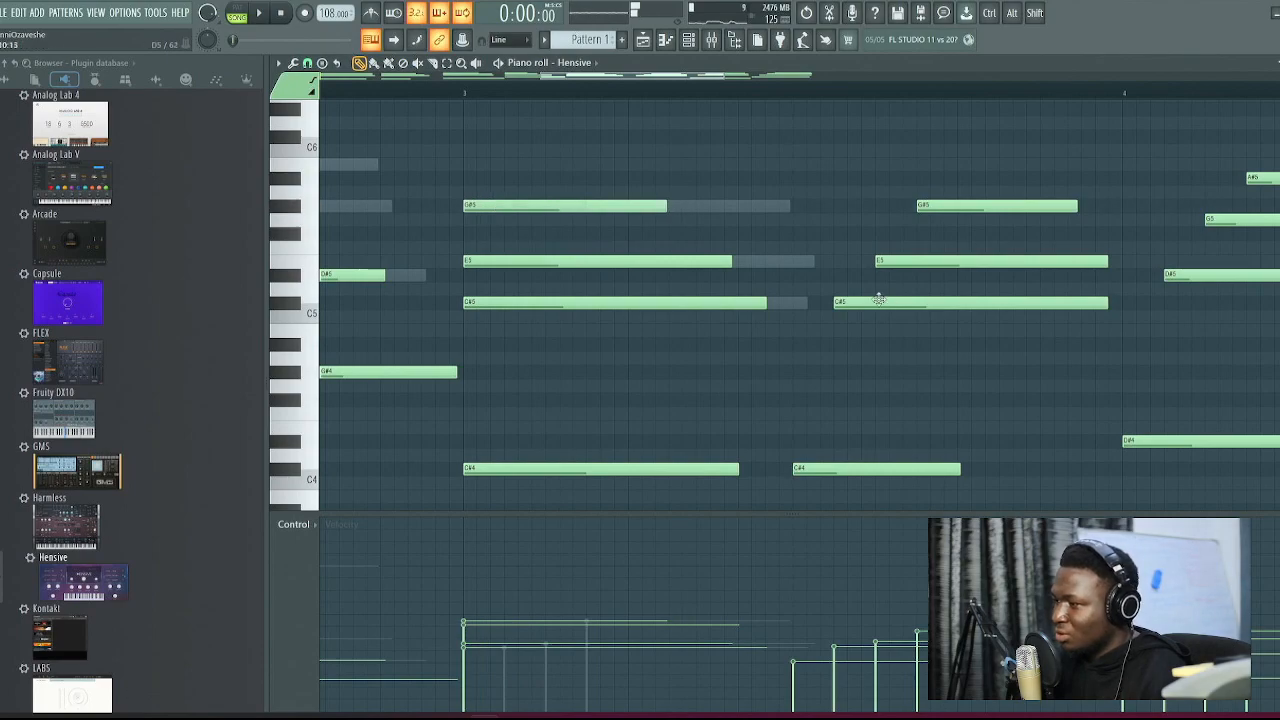
drag(885, 302, 843, 302)
drag(890, 261, 807, 261)
drag(945, 207, 820, 208)
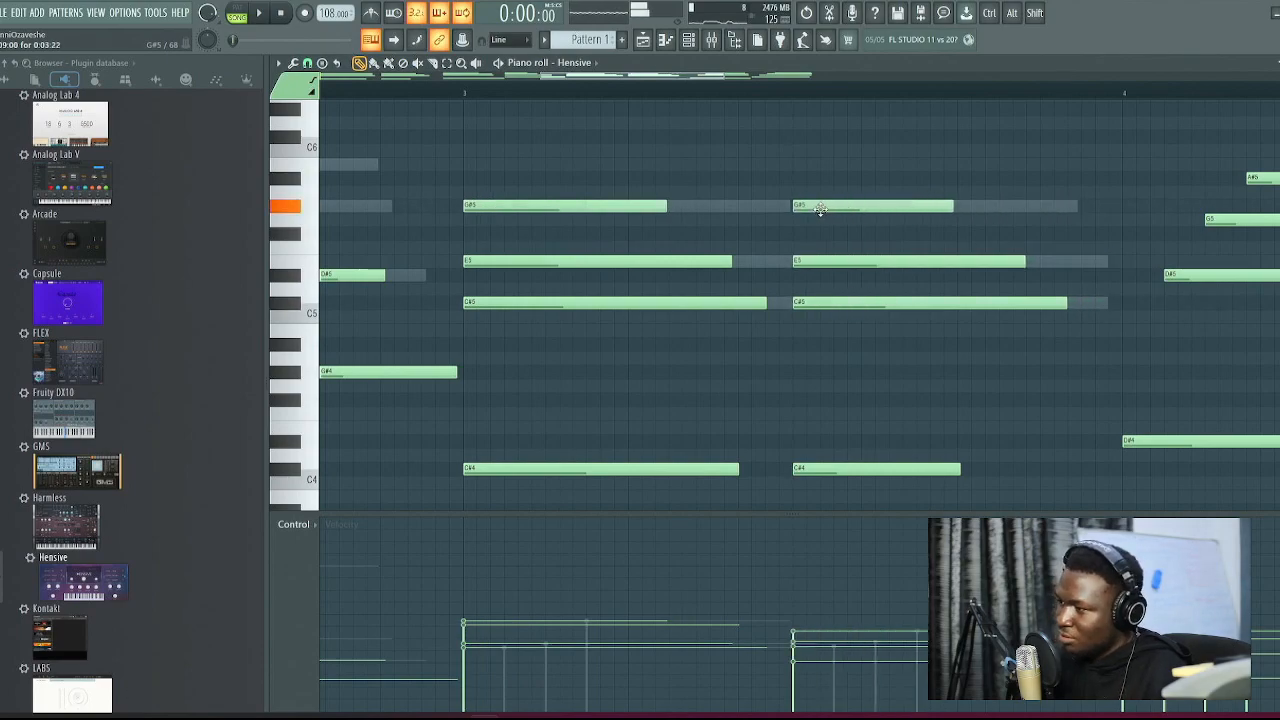
scroll(598, 184, down, 3)
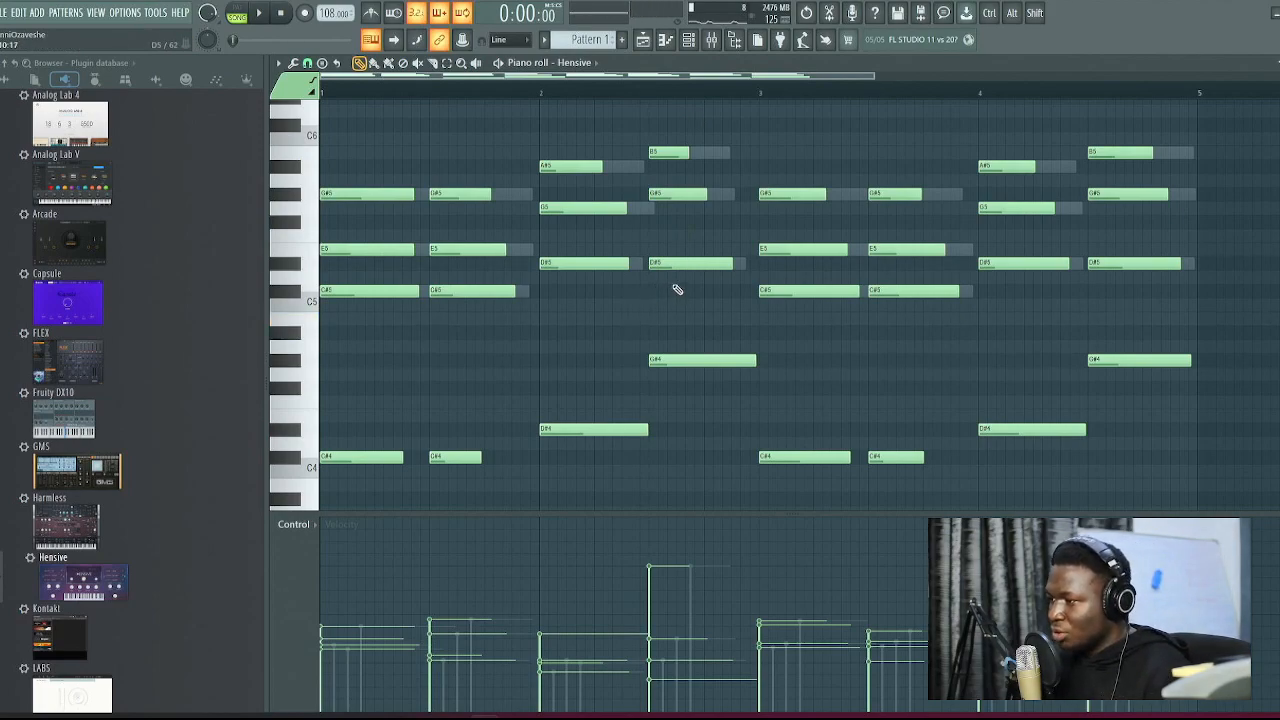
Revoice the second chord of bar 2 as D#4, G#4, B4 and D#5, and delete the notes in bars 3 and 4
key(space)
drag(651, 143, 709, 414)
key(ctrl+Down)
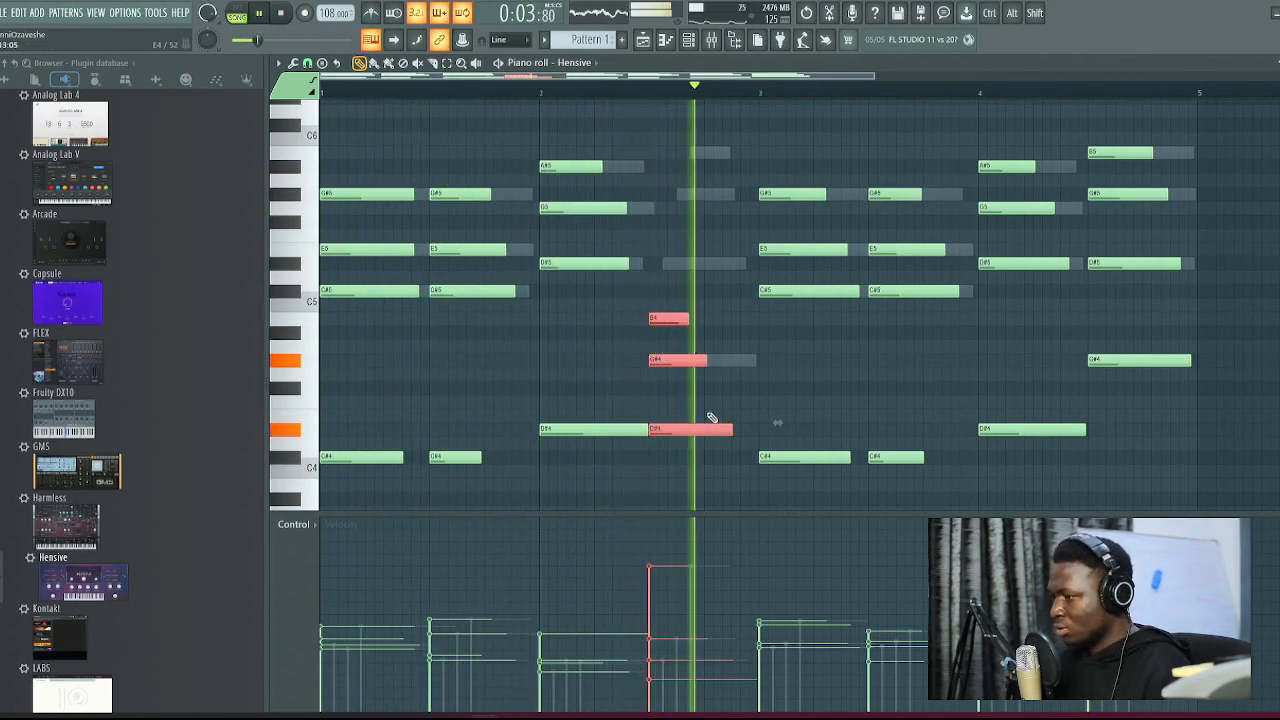
key(ctrl+Up)
key(Delete)
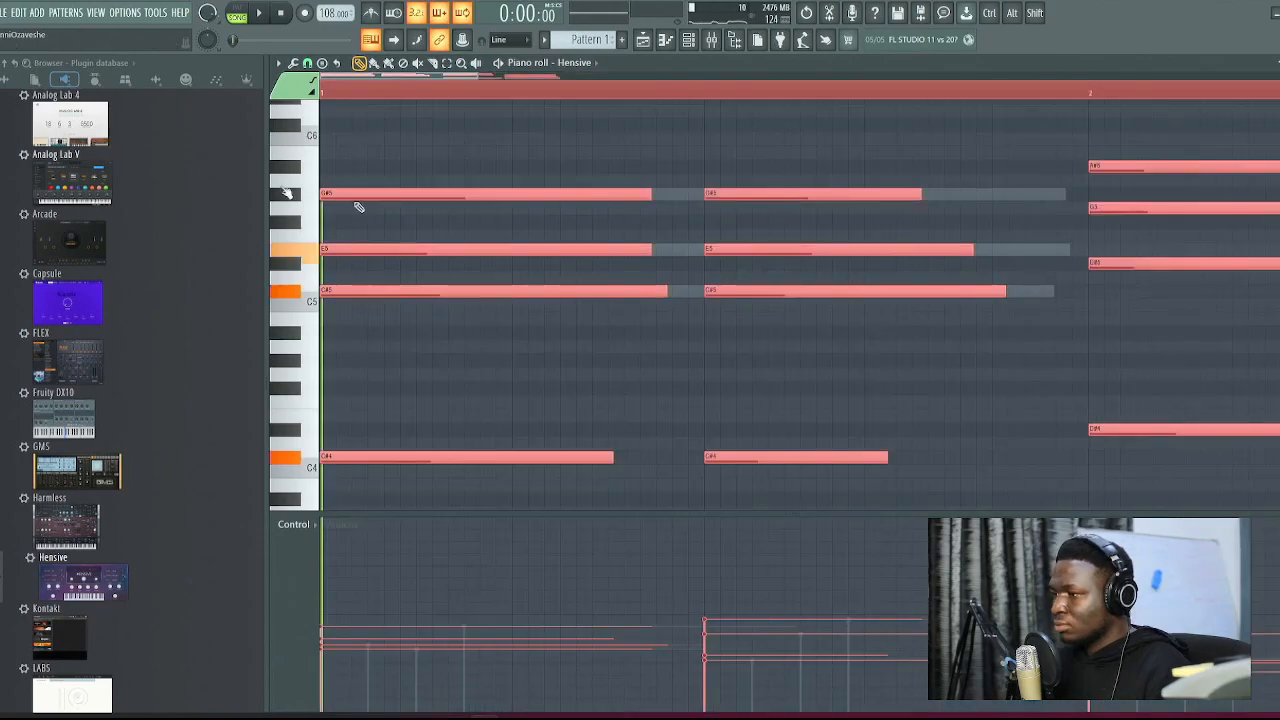
Duplicate the two-bar Hensive chord progression into bars 3 and 4, then slightly lower the velocity of all its notes
key(space)
scroll(440, 208, down, 3)
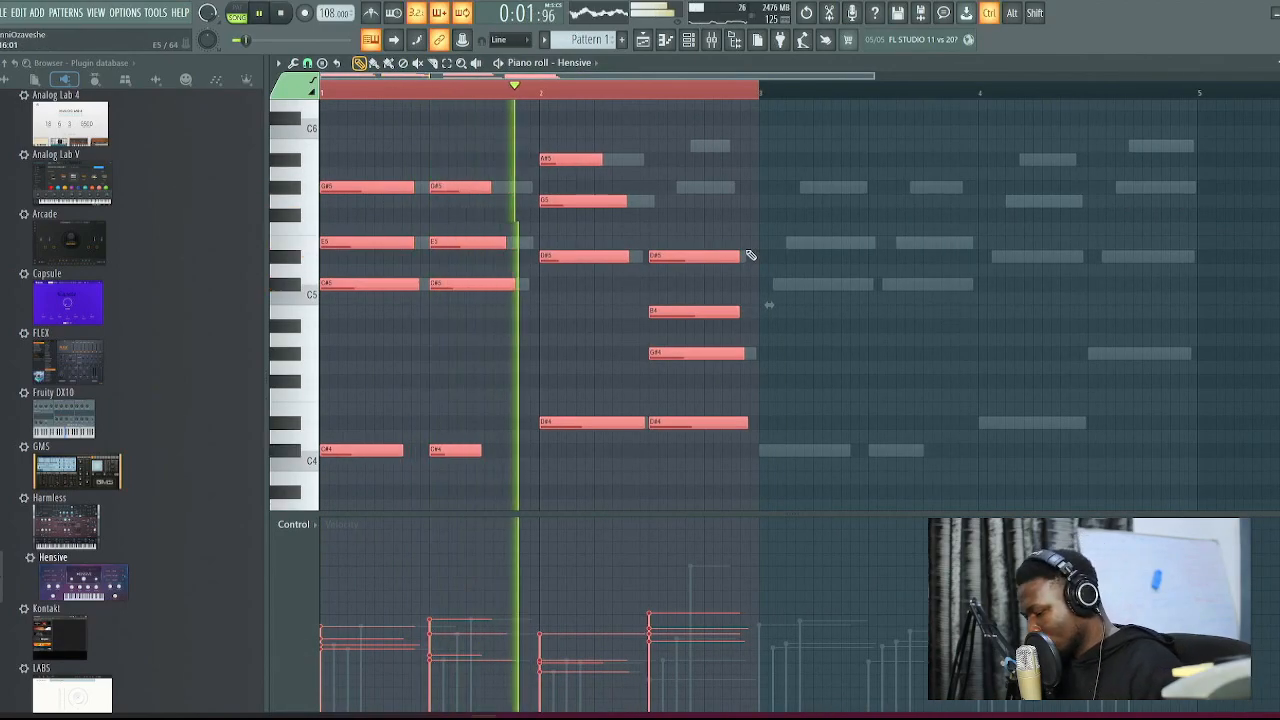
key(ctrl+b)
key(ctrl+d)
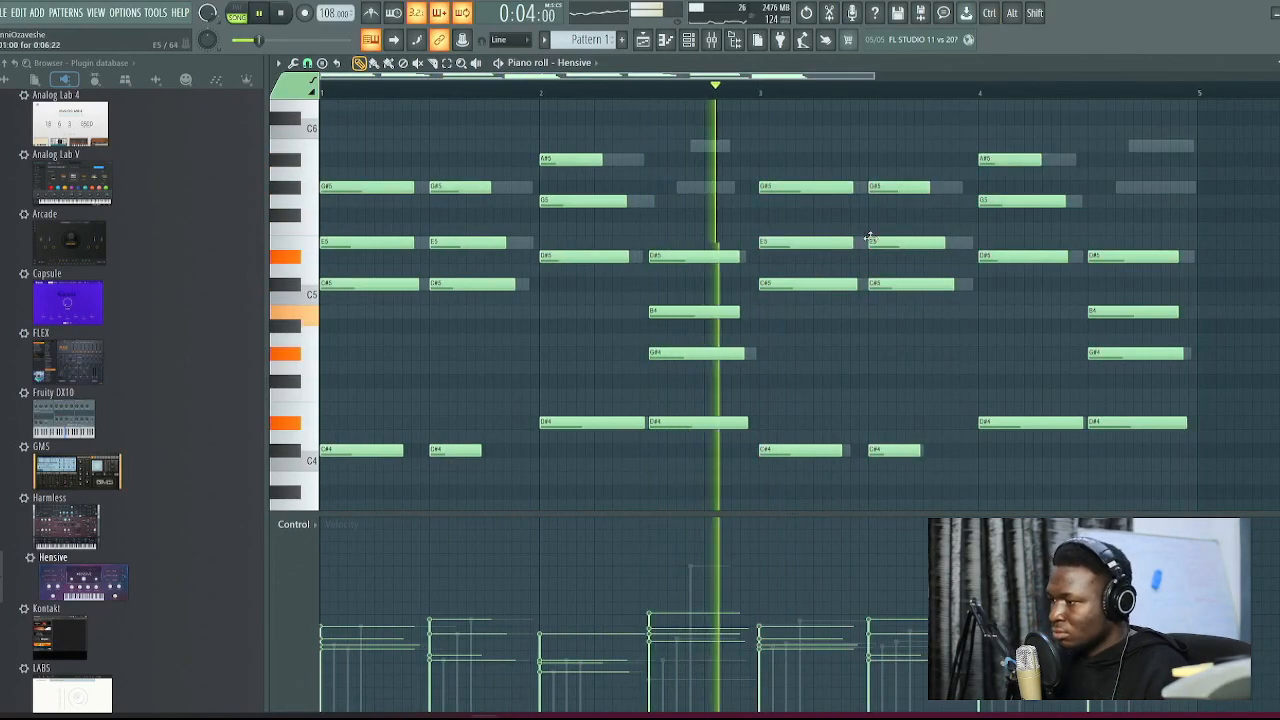
drag(1200, 137, 386, 514)
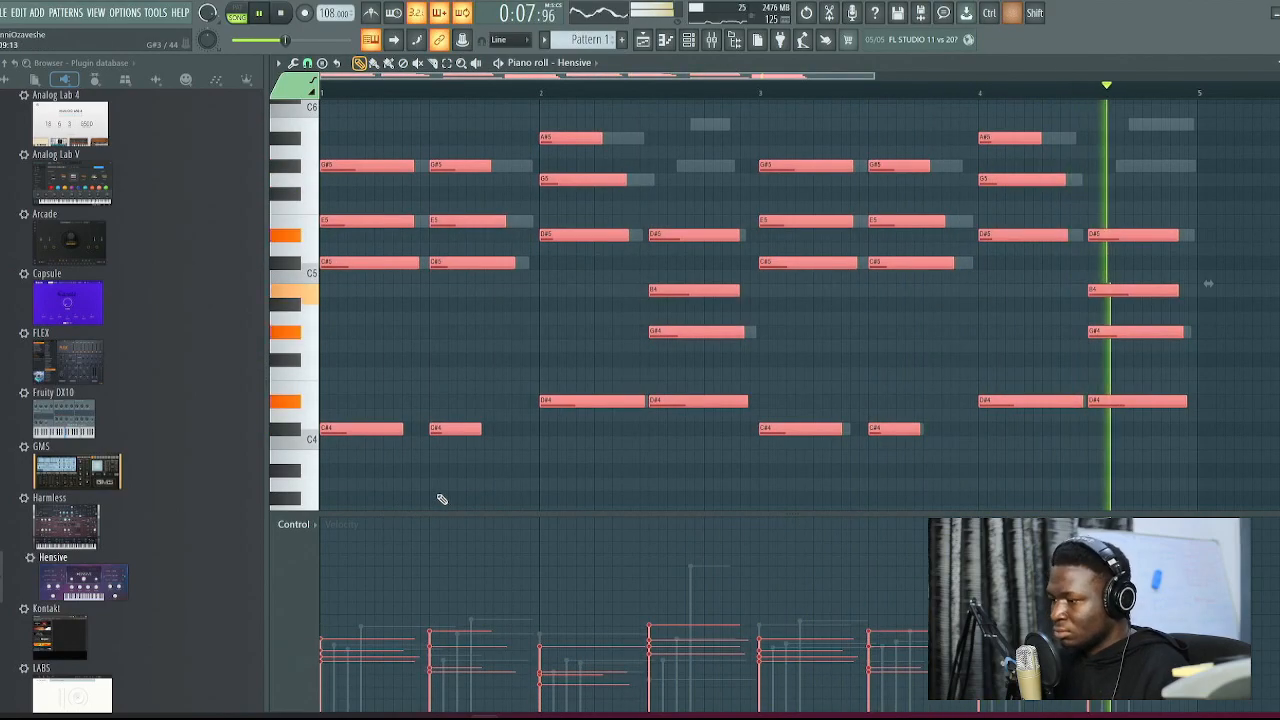
Change the Hensive sound to STEVIE WURLI and audition it with the pattern
key(F7)
key(space)
click(404, 182)
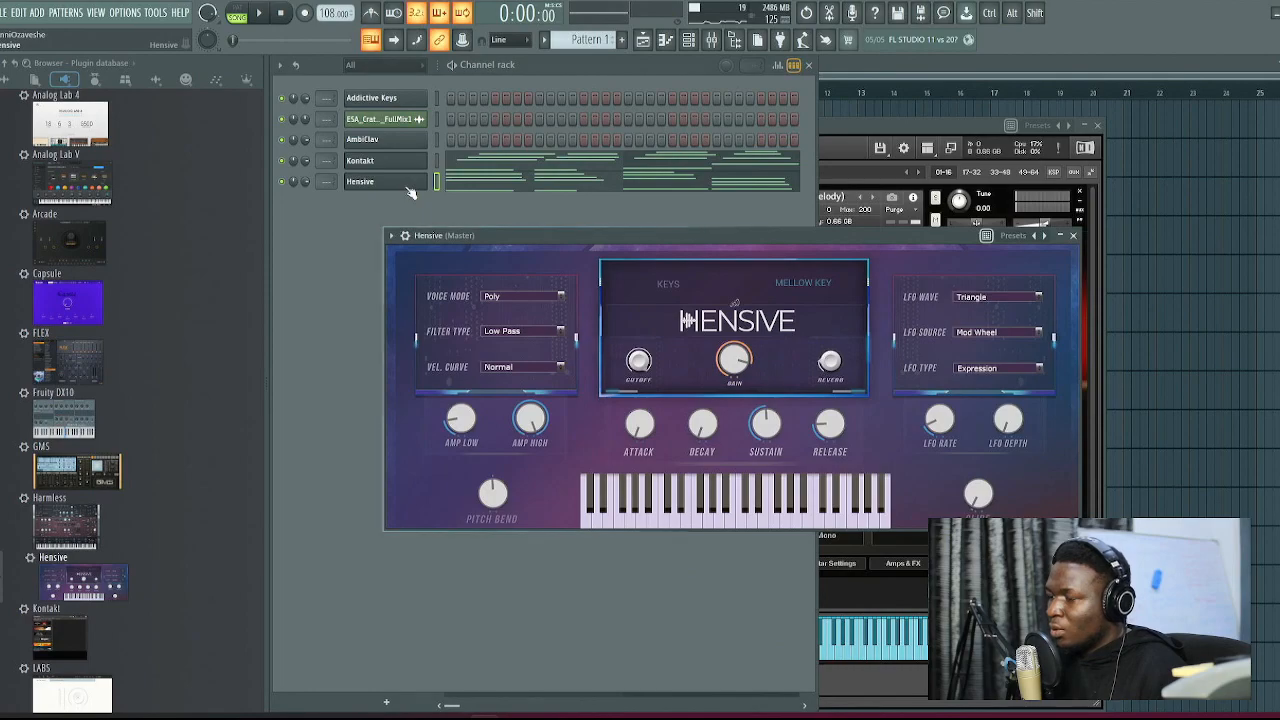
click(811, 285)
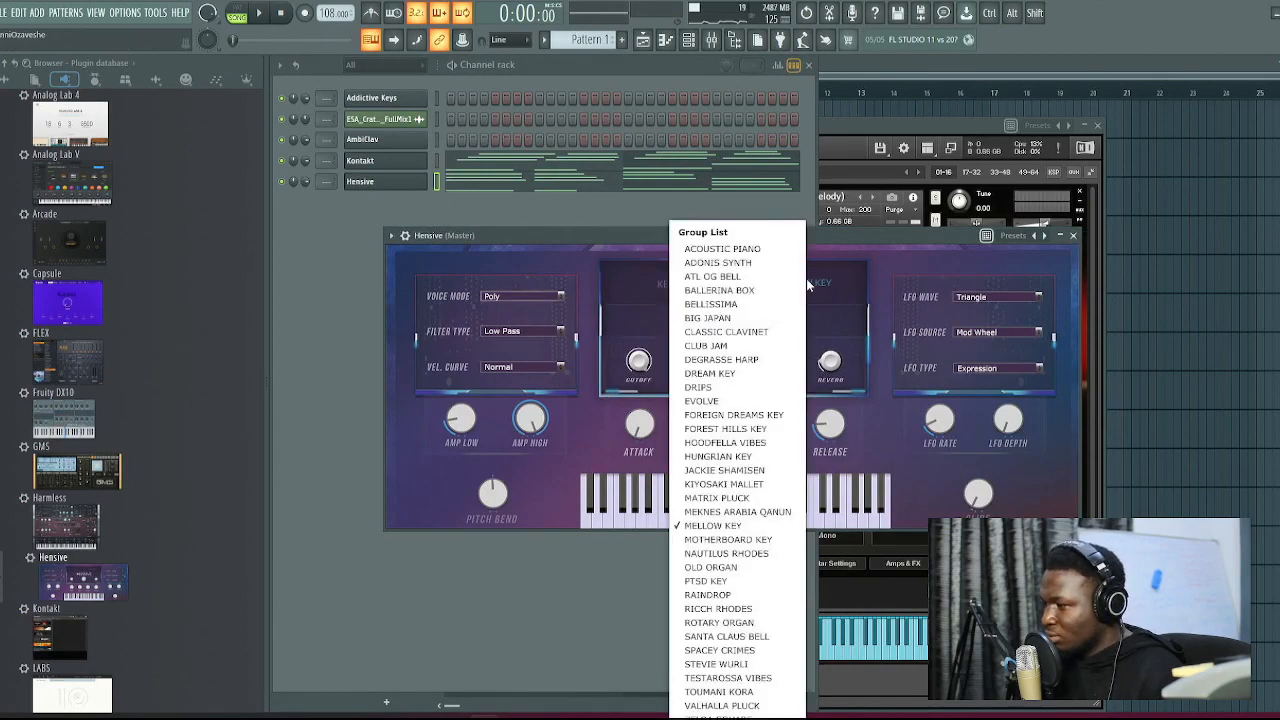
click(716, 664)
key(space)
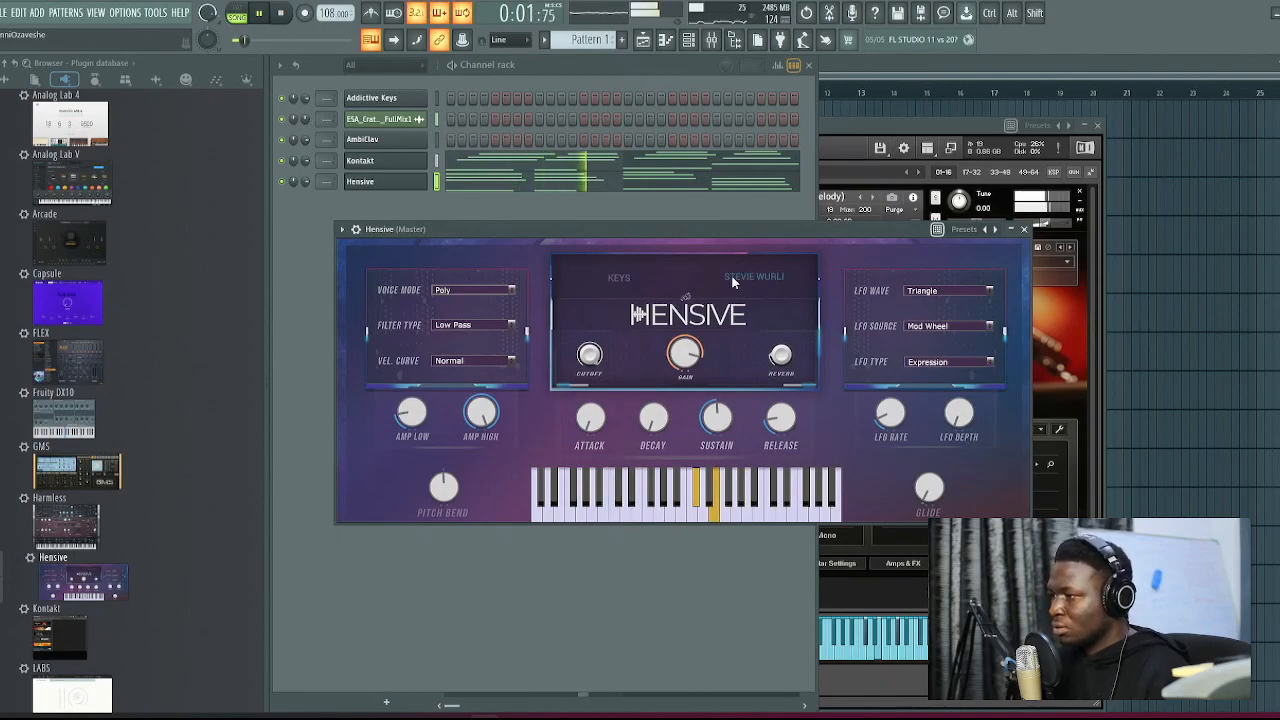
click(650, 182)
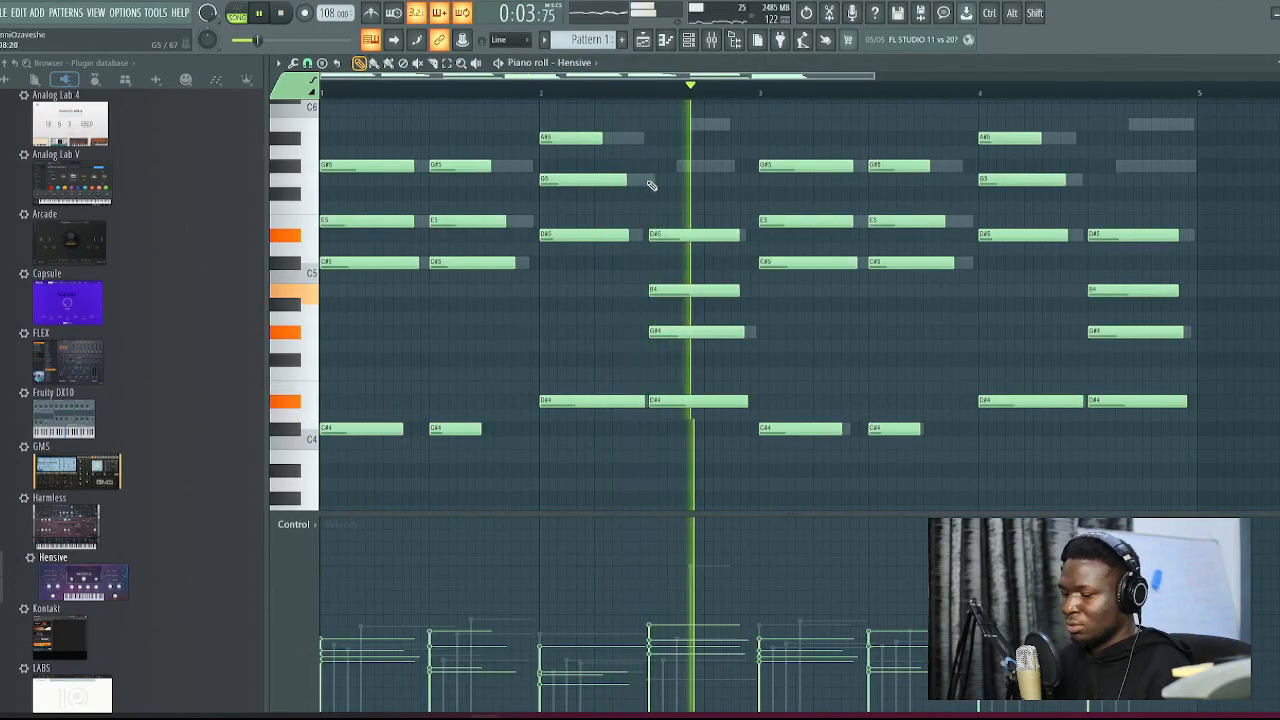
key(F7)
click(593, 208)
key(space)
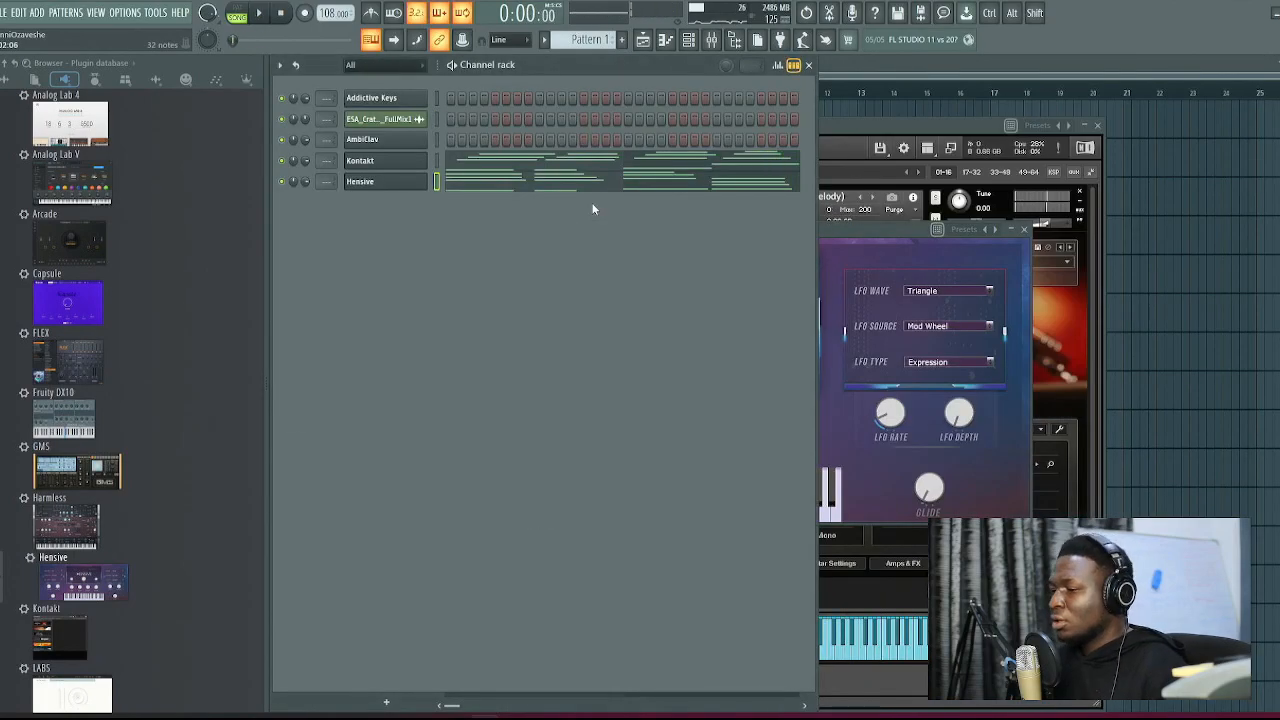
Add a Purity channel and mute the Addictive Keys, full-mix sample, AmbiClav and Kontakt channels
scroll(197, 352, down, 15)
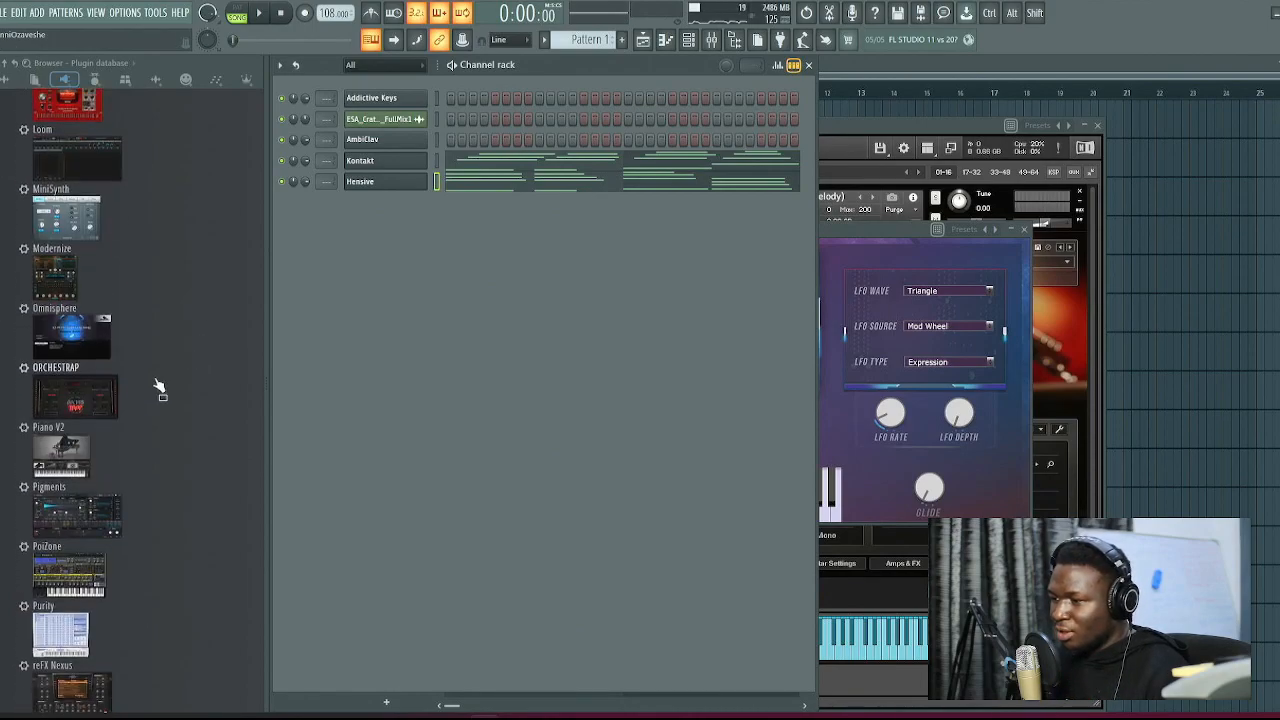
drag(421, 337, 446, 328)
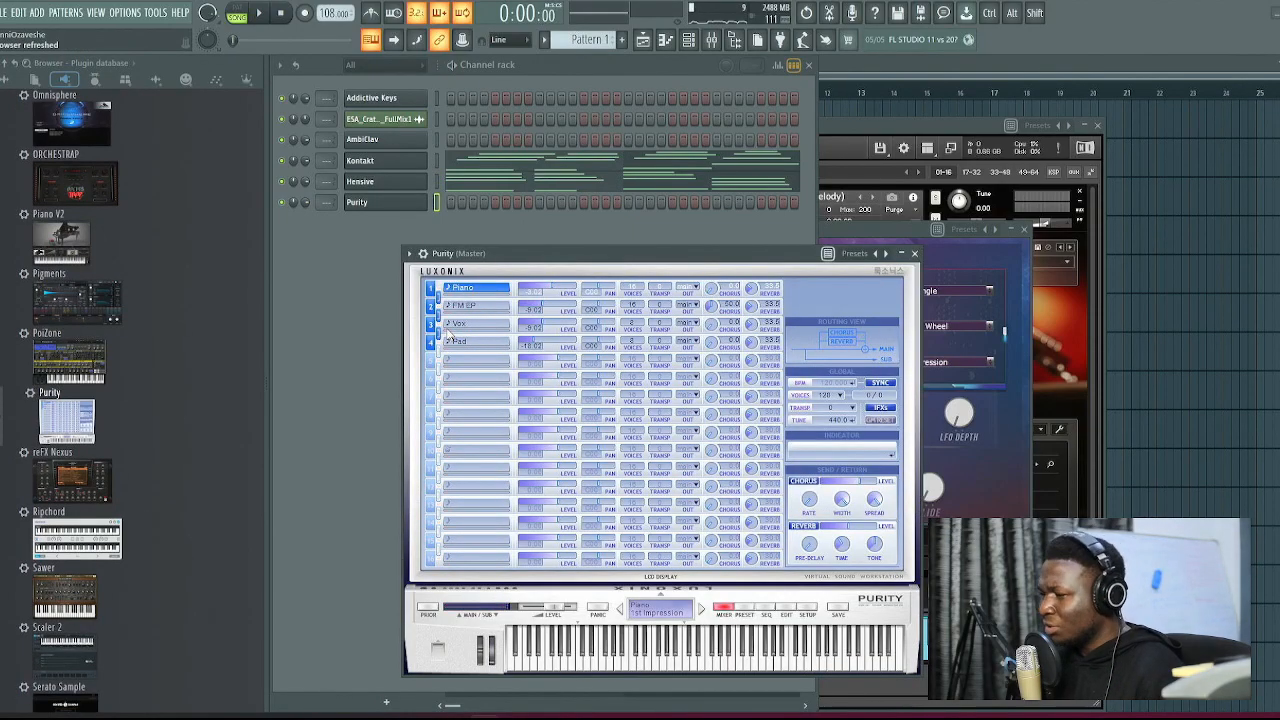
click(291, 184)
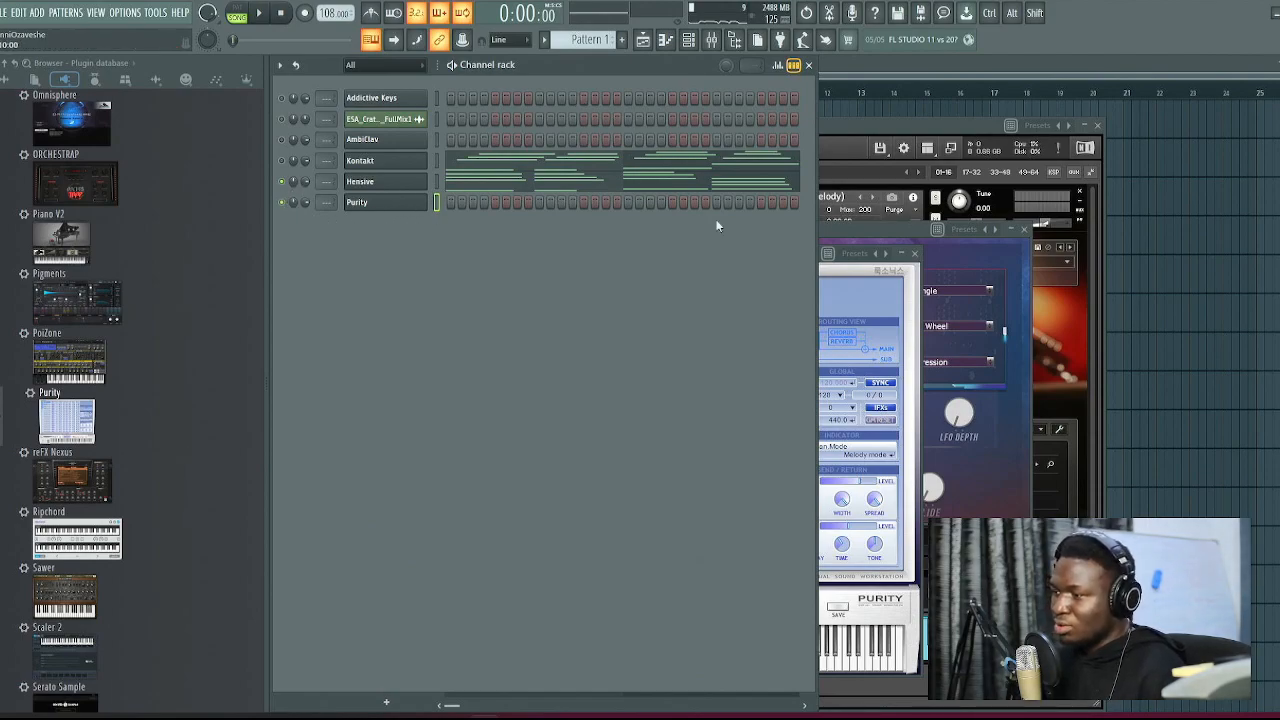
Play the pattern to hear the Kontakt and Hensive parts together, then stop playback
key(space)
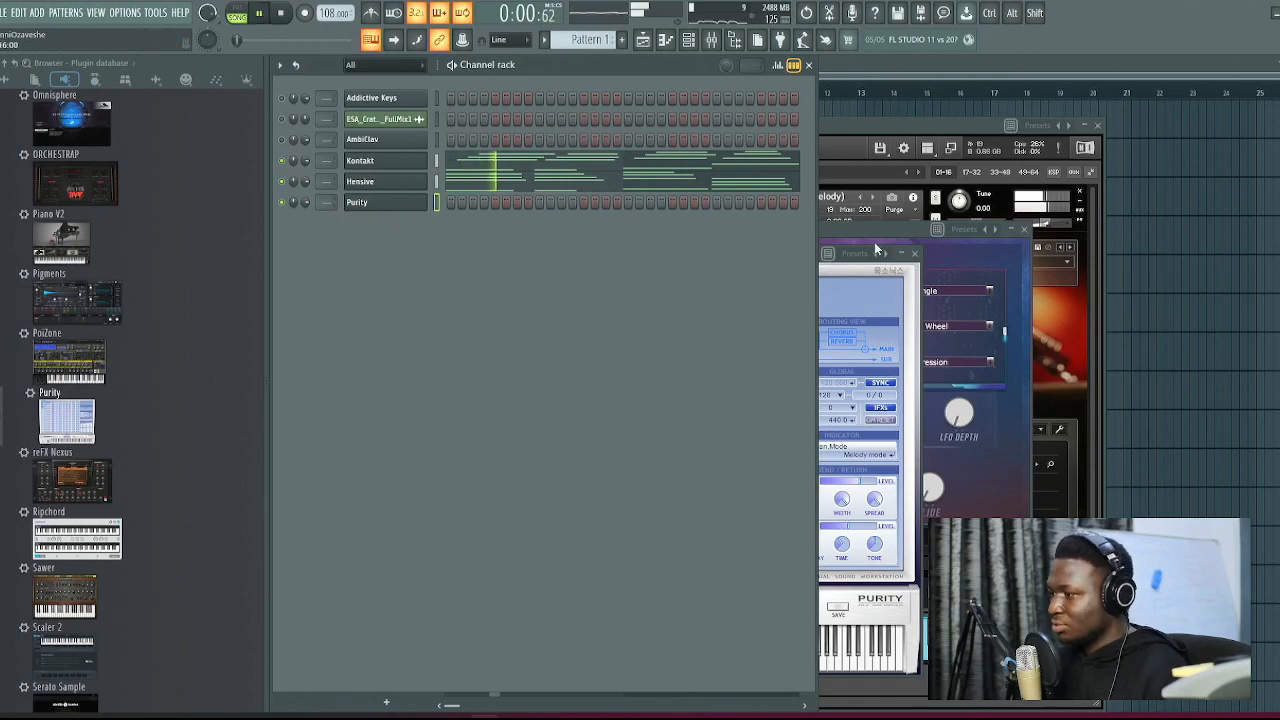
click(405, 206)
click(402, 207)
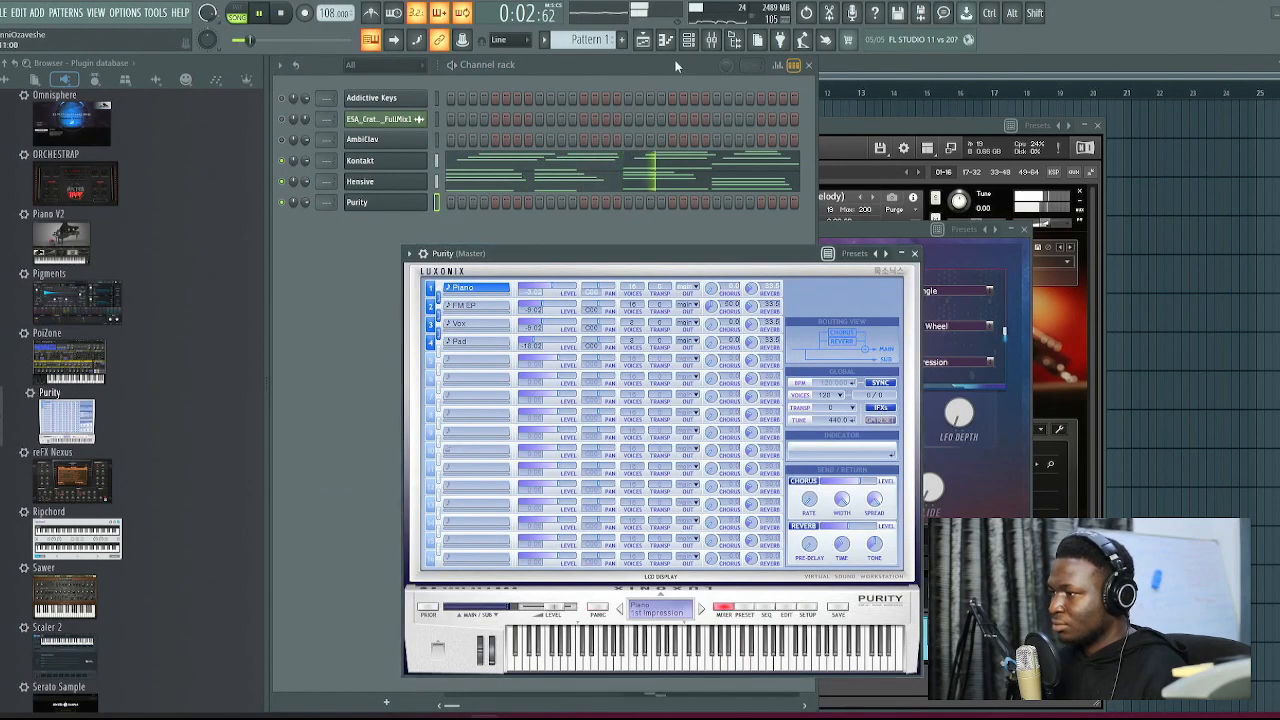
click(643, 40)
key(space)
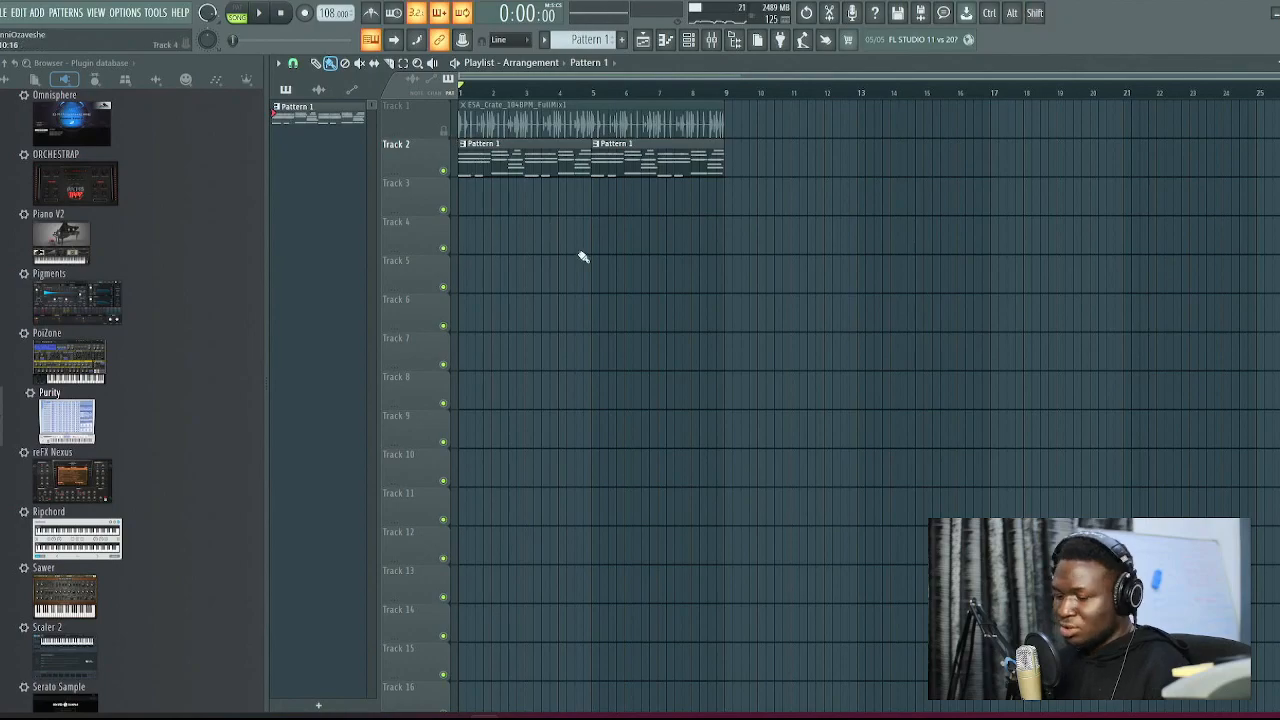
Load the E Bass 05 preset from Purity's Bass Guitar category and slightly raise the instrument's output level
key(F5)
drag(670, 254, 689, 219)
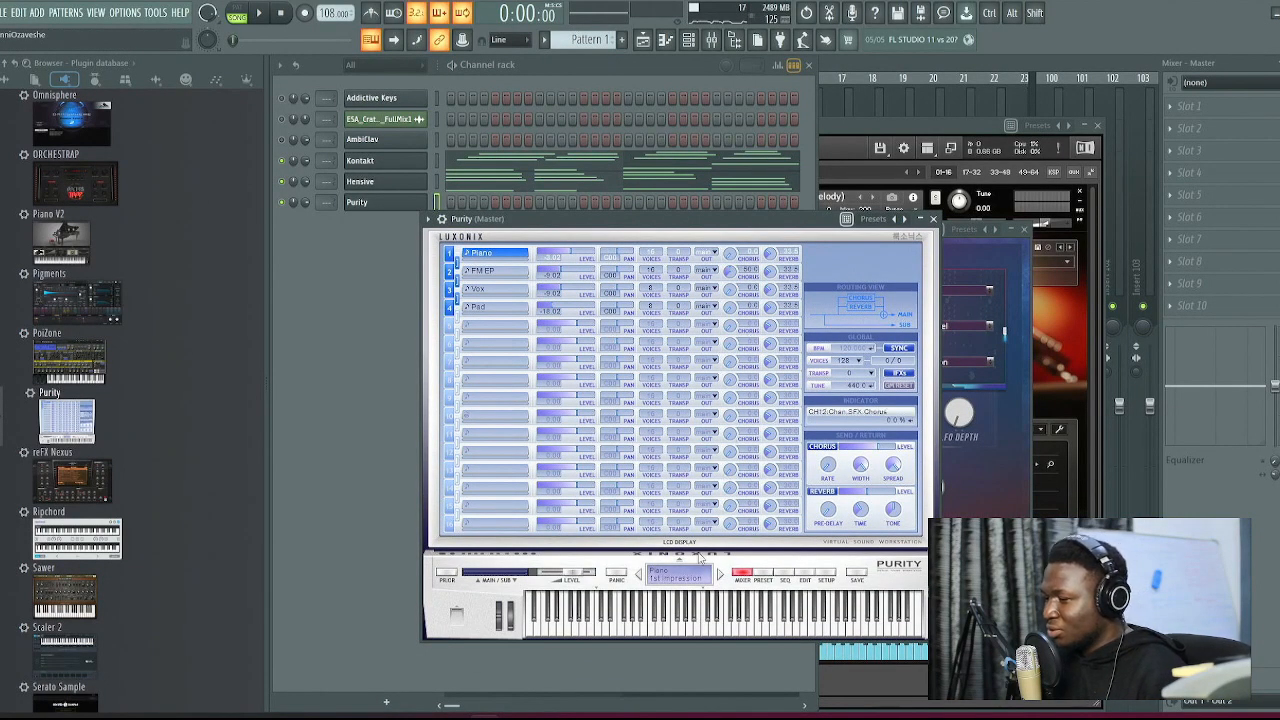
click(757, 580)
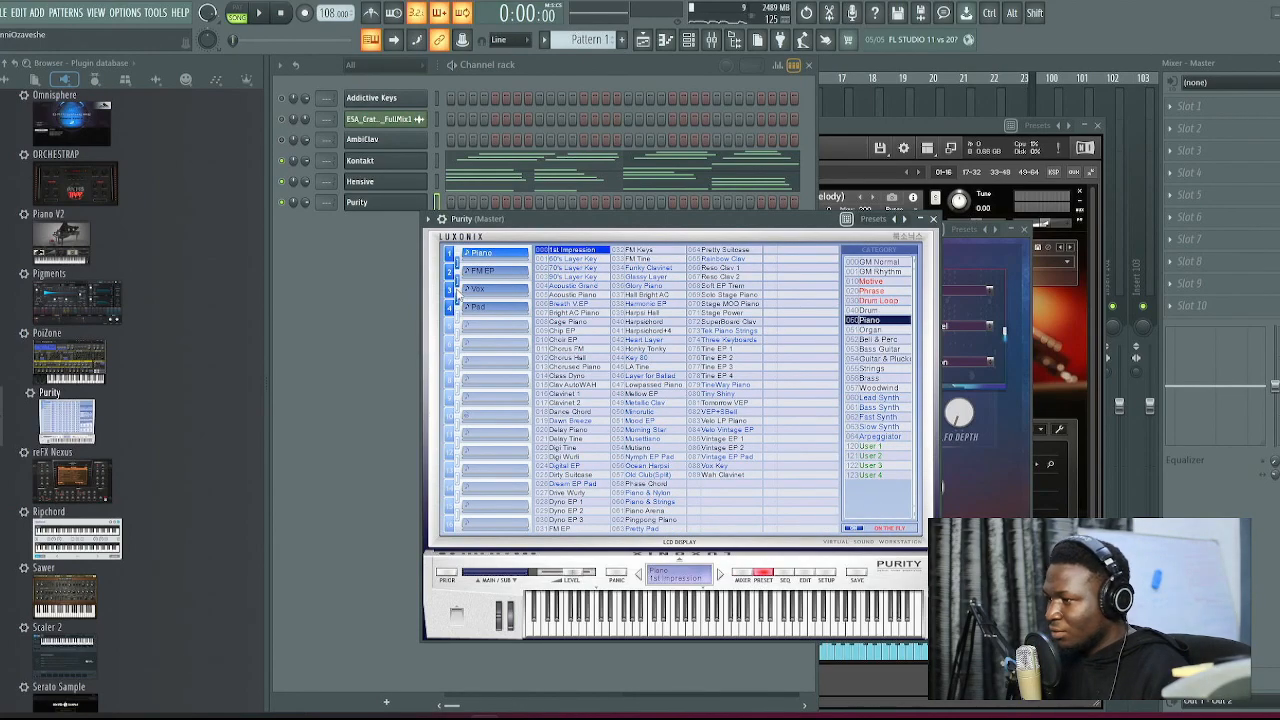
click(335, 290)
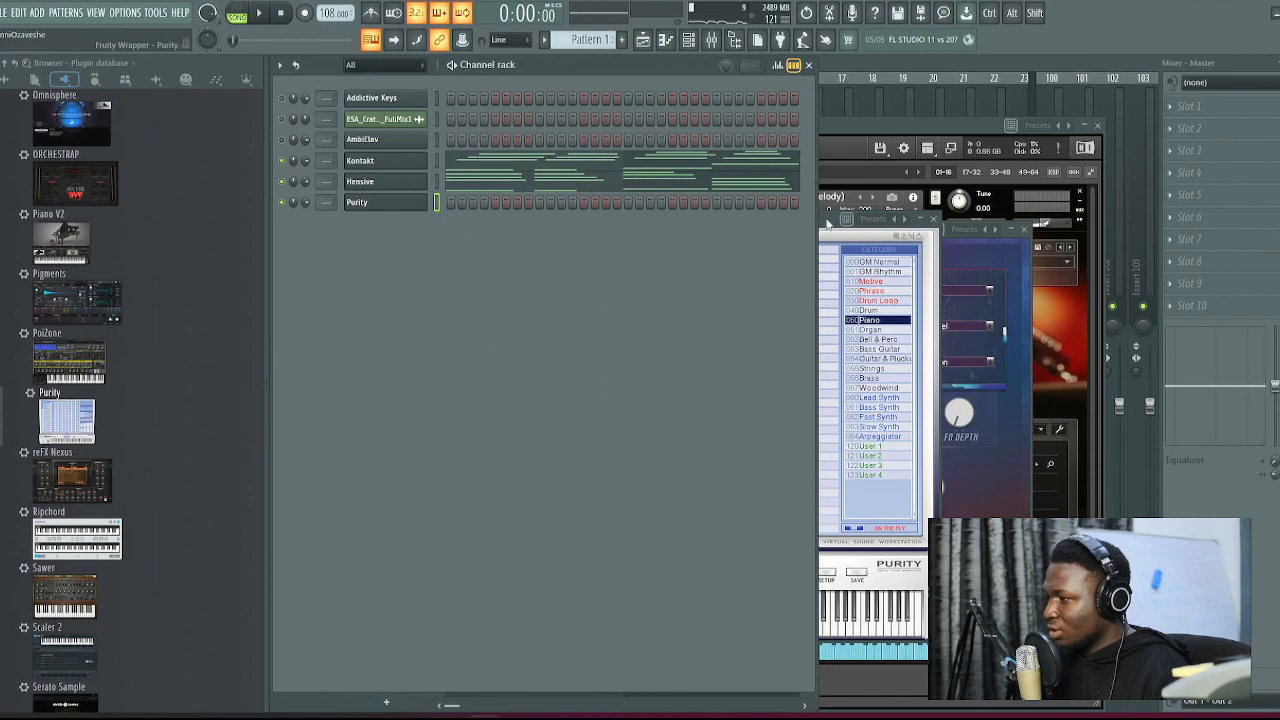
click(827, 222)
click(904, 338)
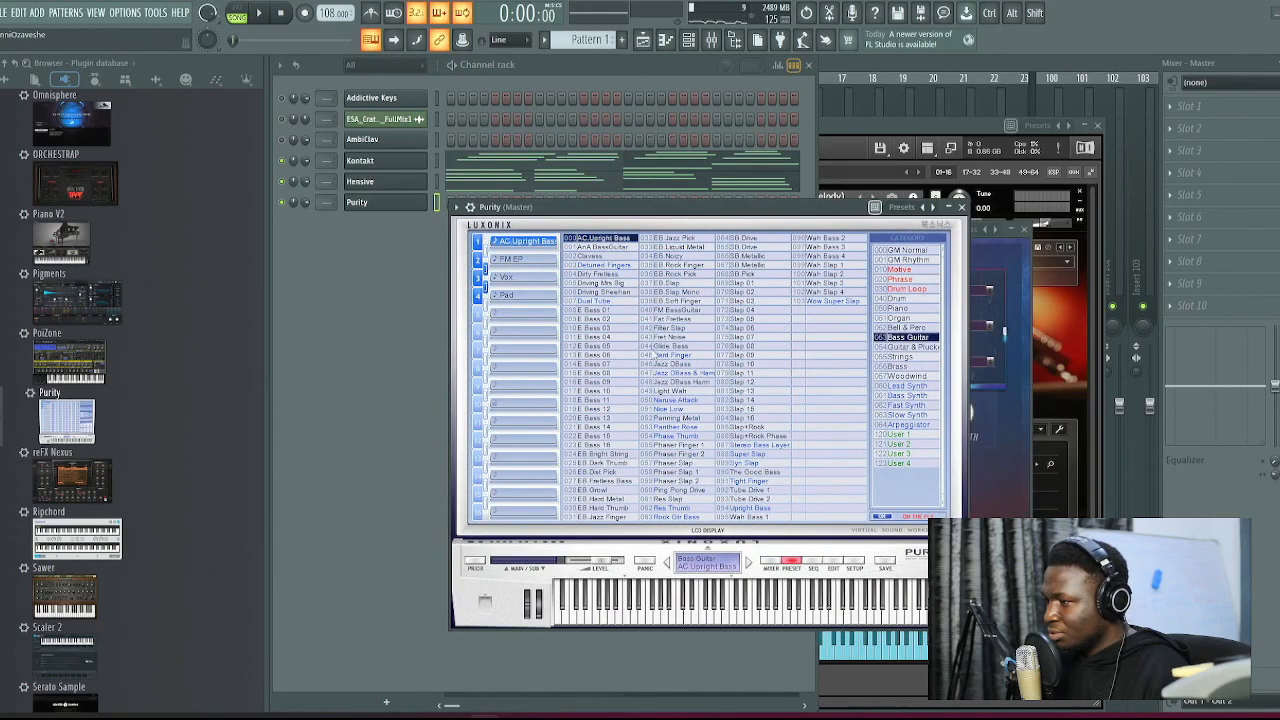
click(598, 346)
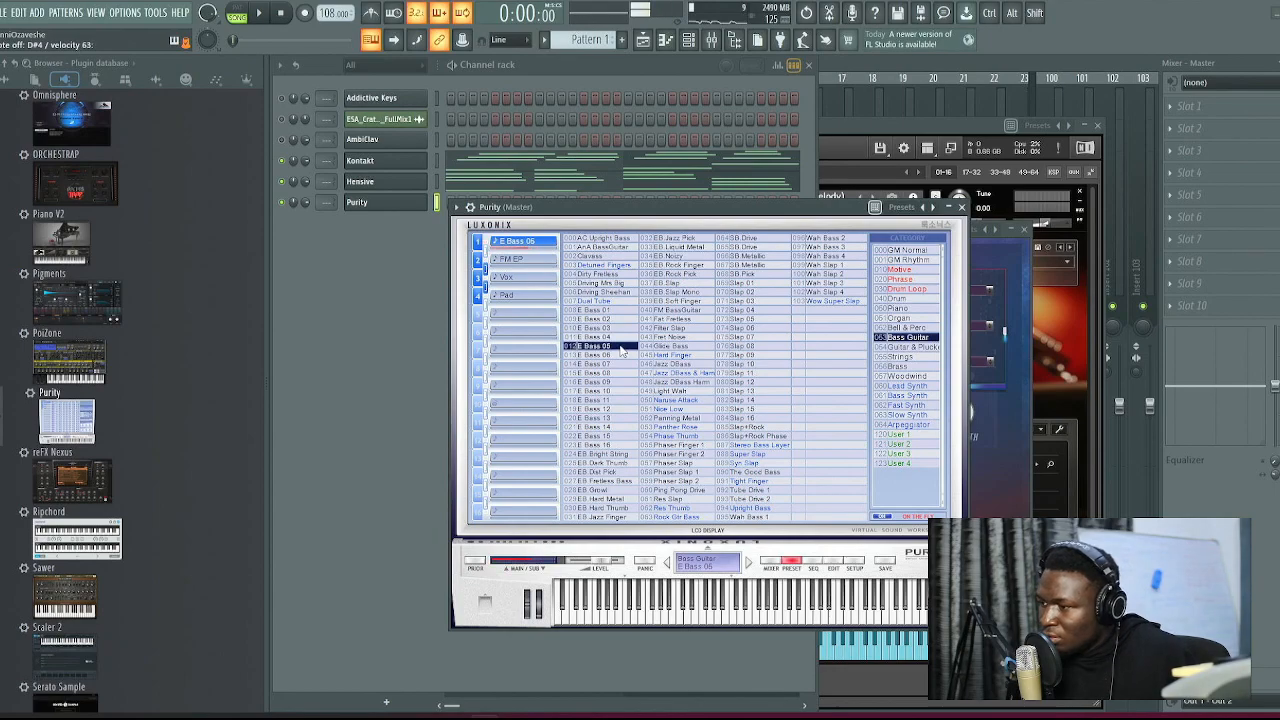
drag(603, 561, 614, 562)
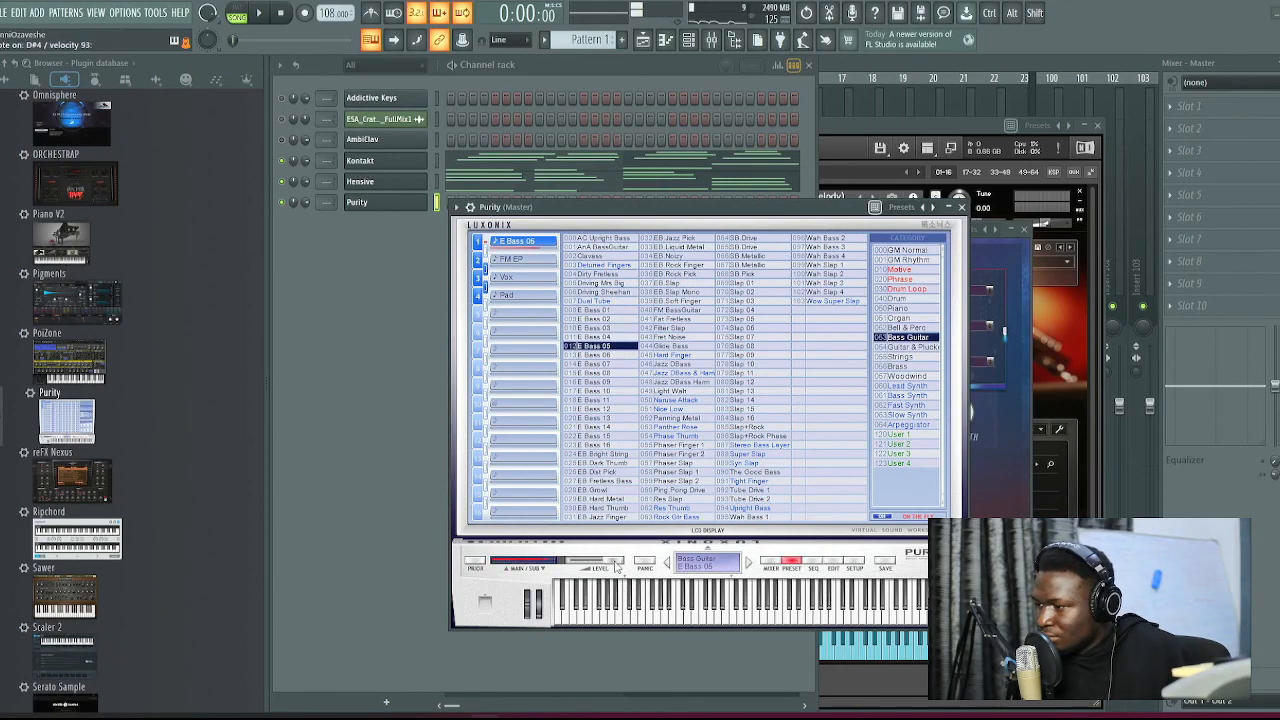
Try a Purity bass line with two C#4 notes in bar 1 and a D#4 note at the start of bar 2
key(F7)
click(434, 430)
key(space)
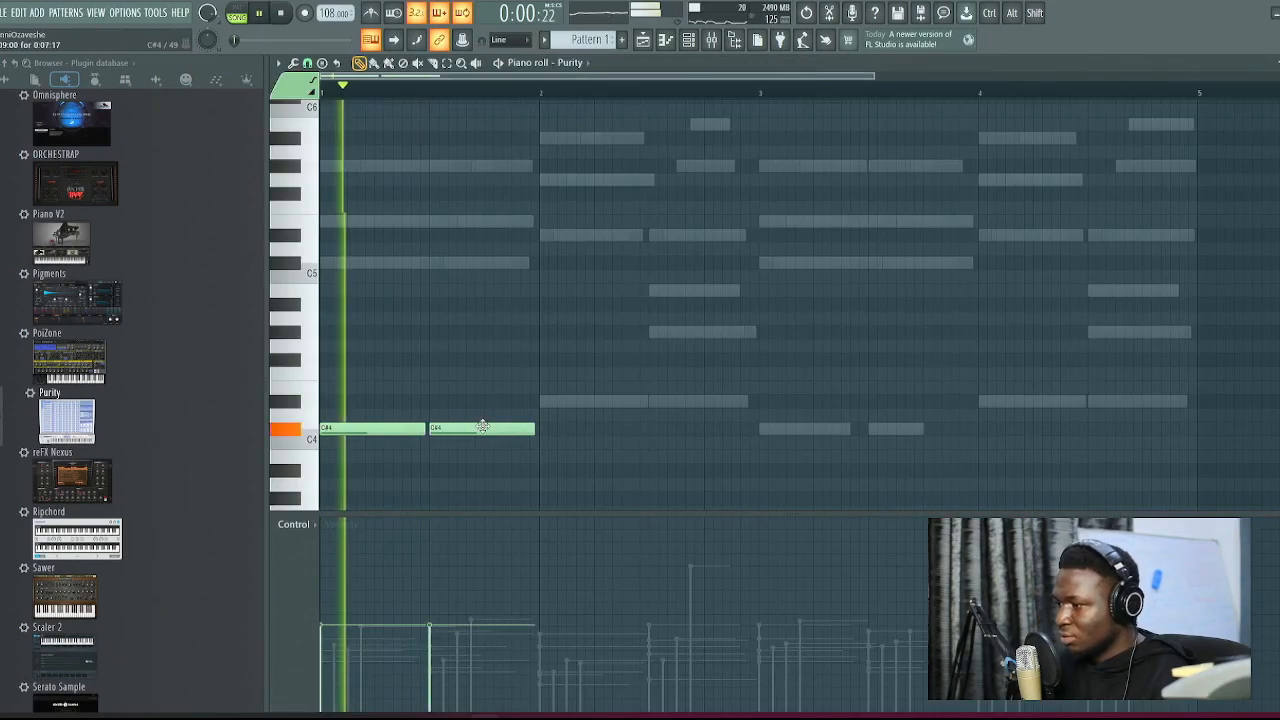
click(545, 401)
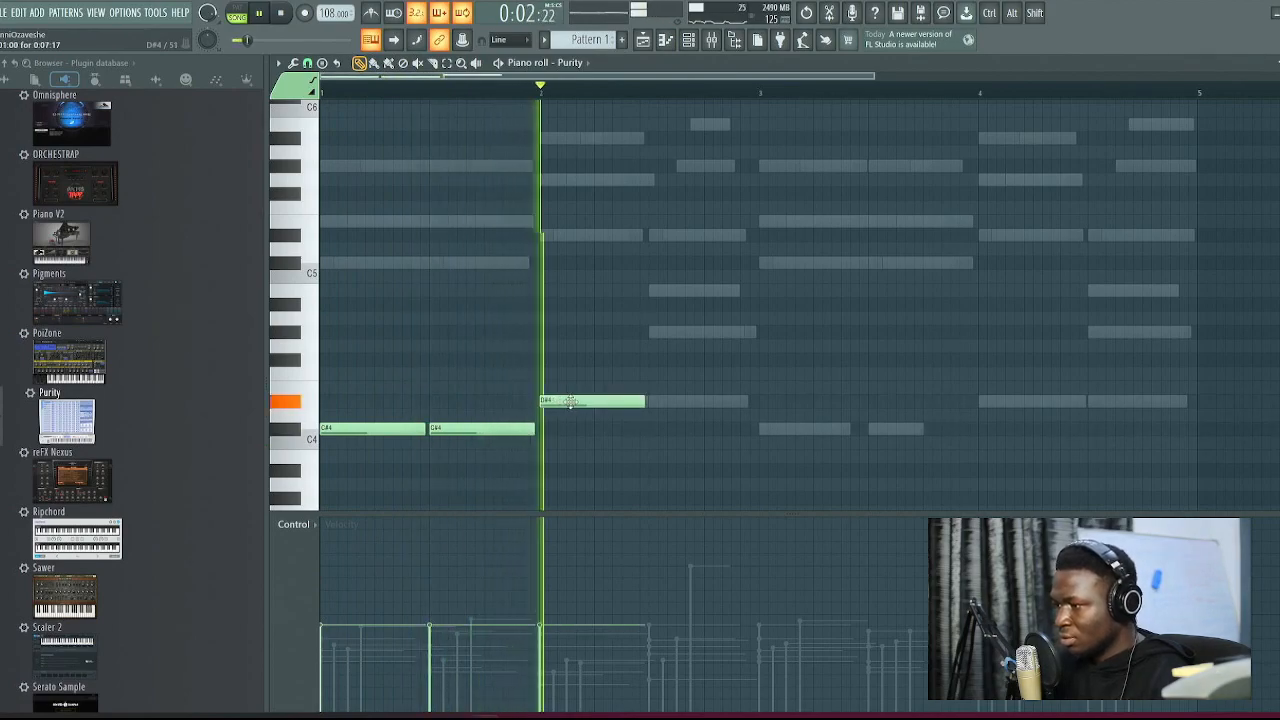
key(space)
key(ctrl+z)
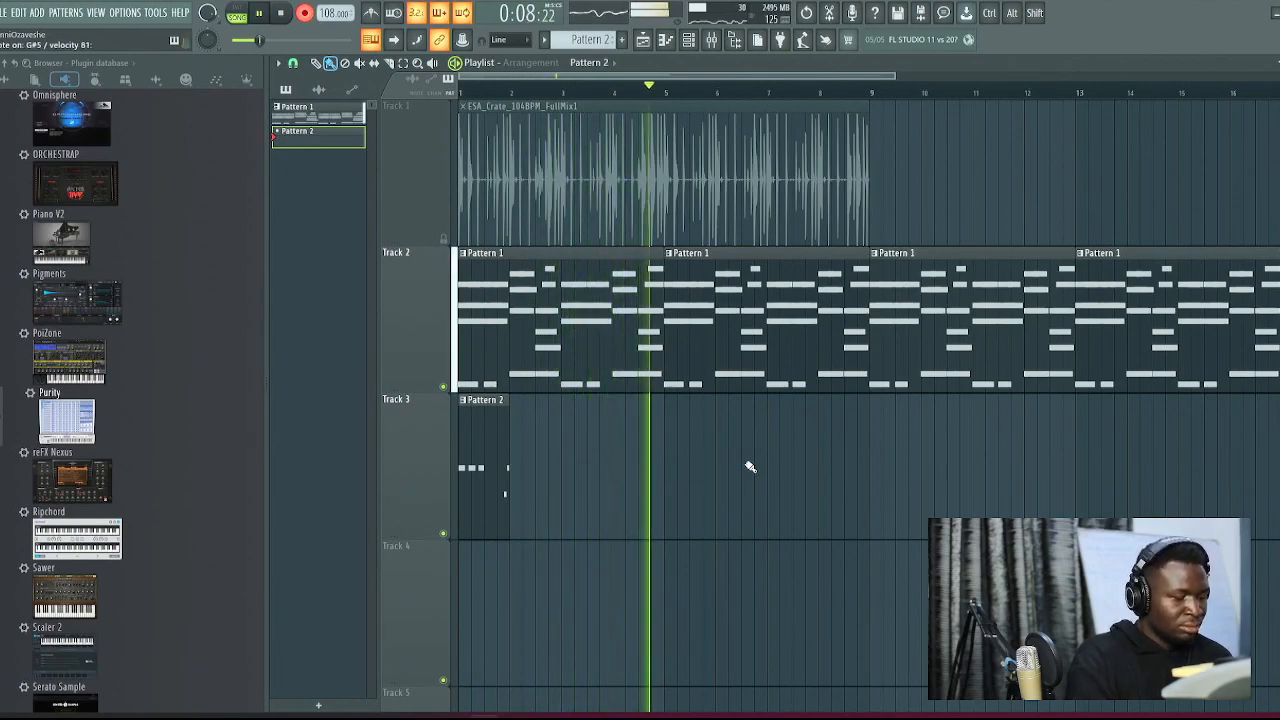
Play back and review the recorded Purity bass notes of Pattern 2 in the piano roll
key(space)
double_click(631, 485)
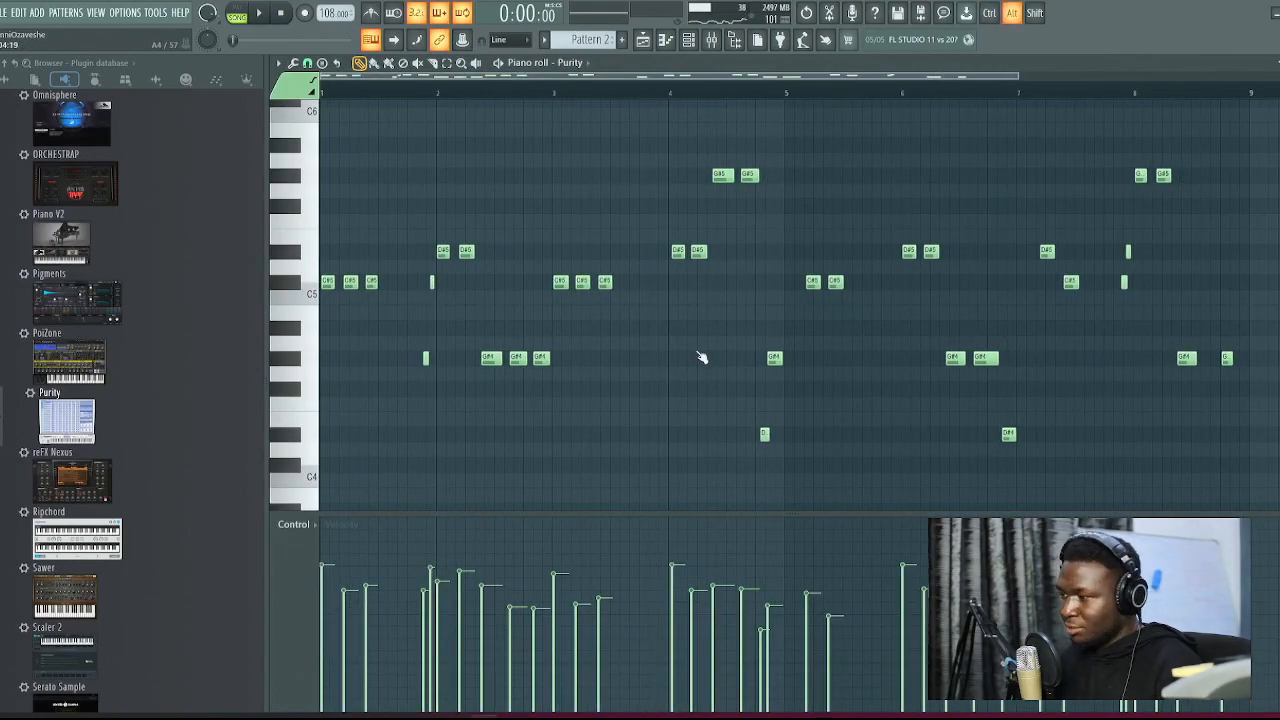
key(space)
scroll(430, 357, up, 5)
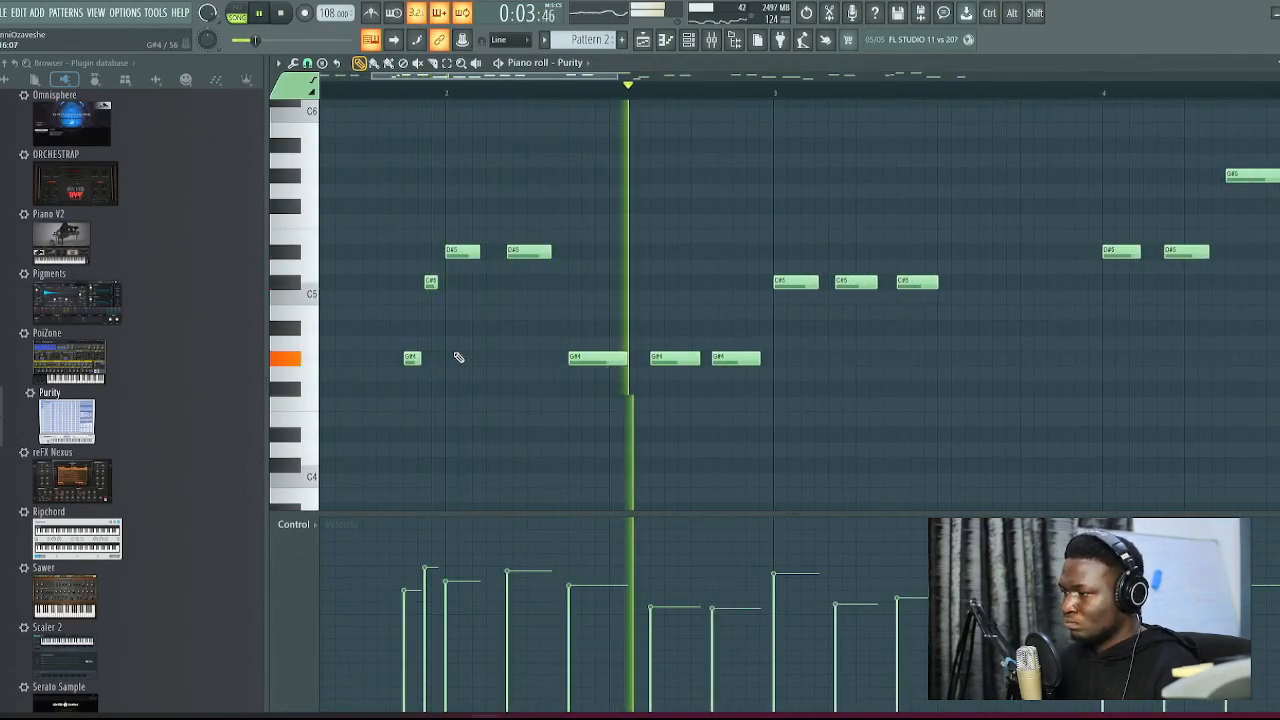
scroll(725, 391, down, 4)
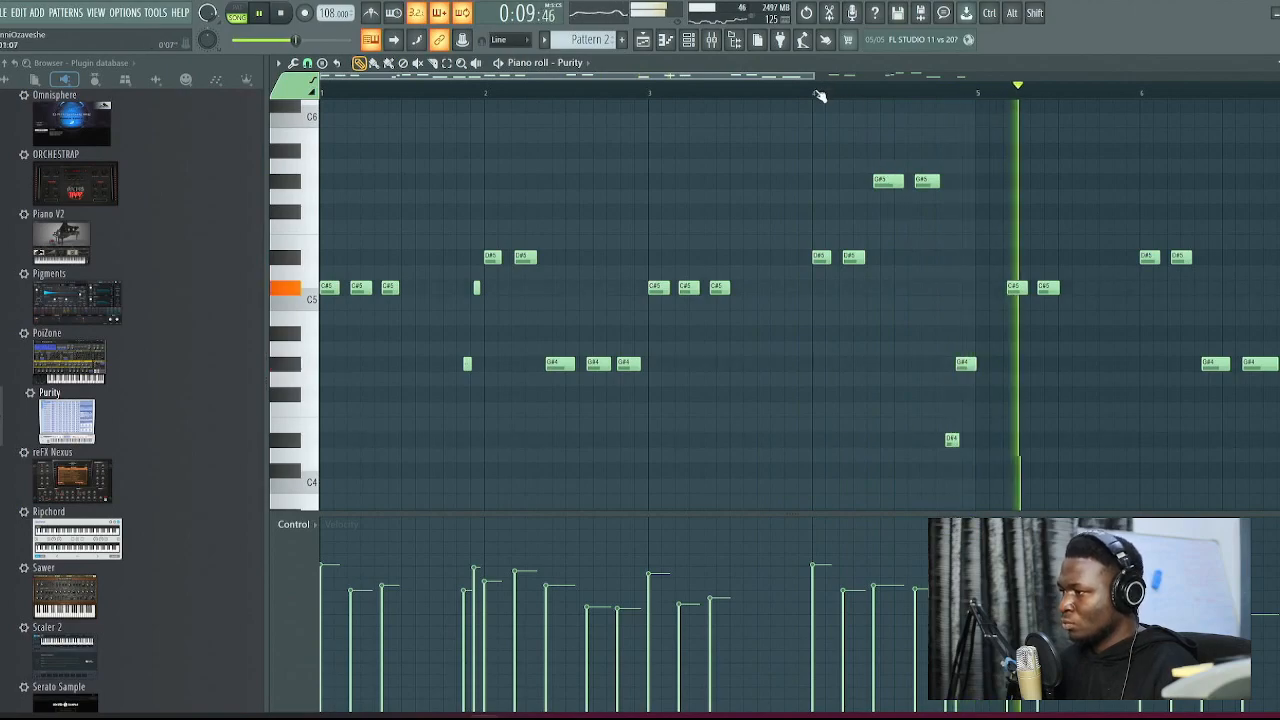
scroll(1035, 318, up, 3)
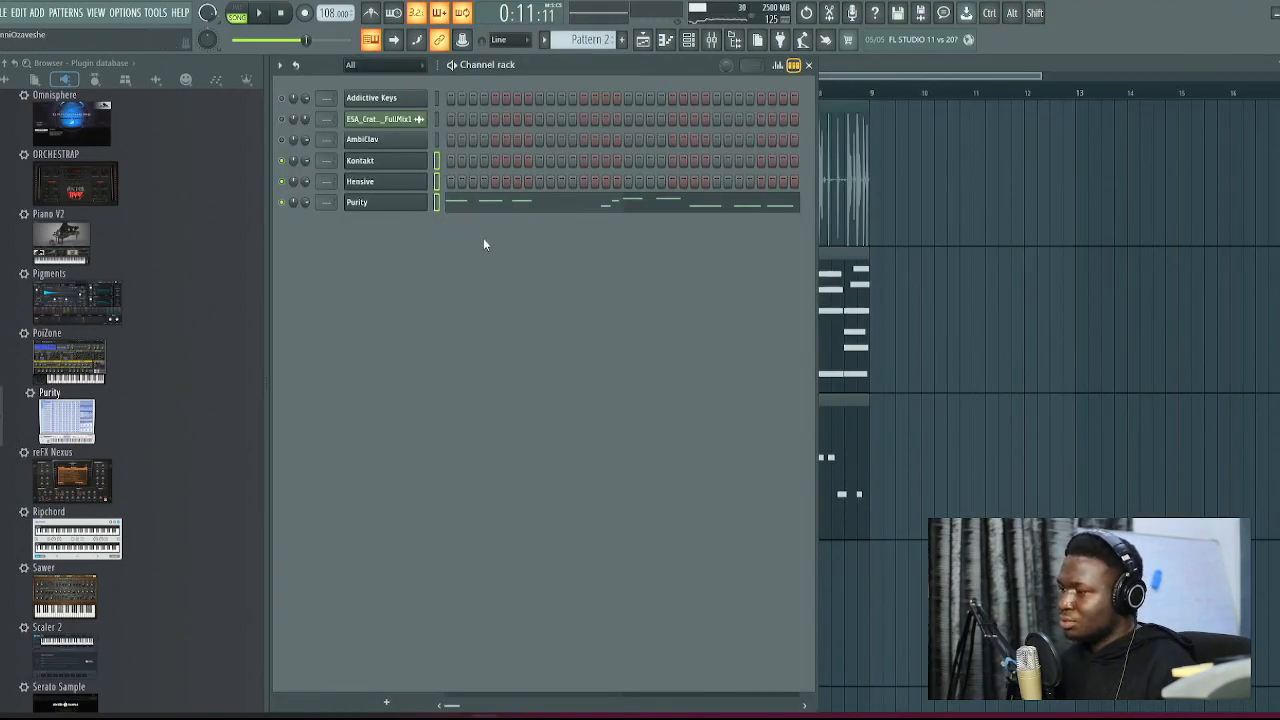
Switch playback to pattern mode and audition the Purity bass line of Pattern 2 on its own
click(505, 203)
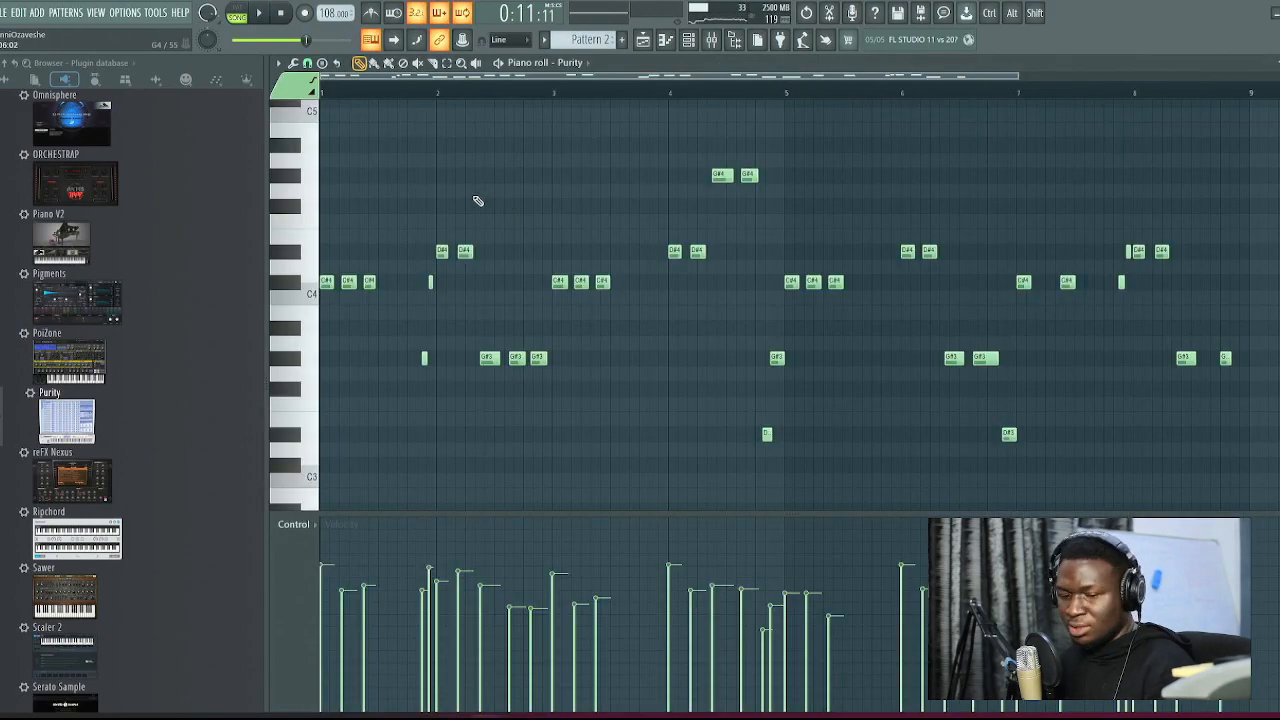
key(Escape)
click(238, 15)
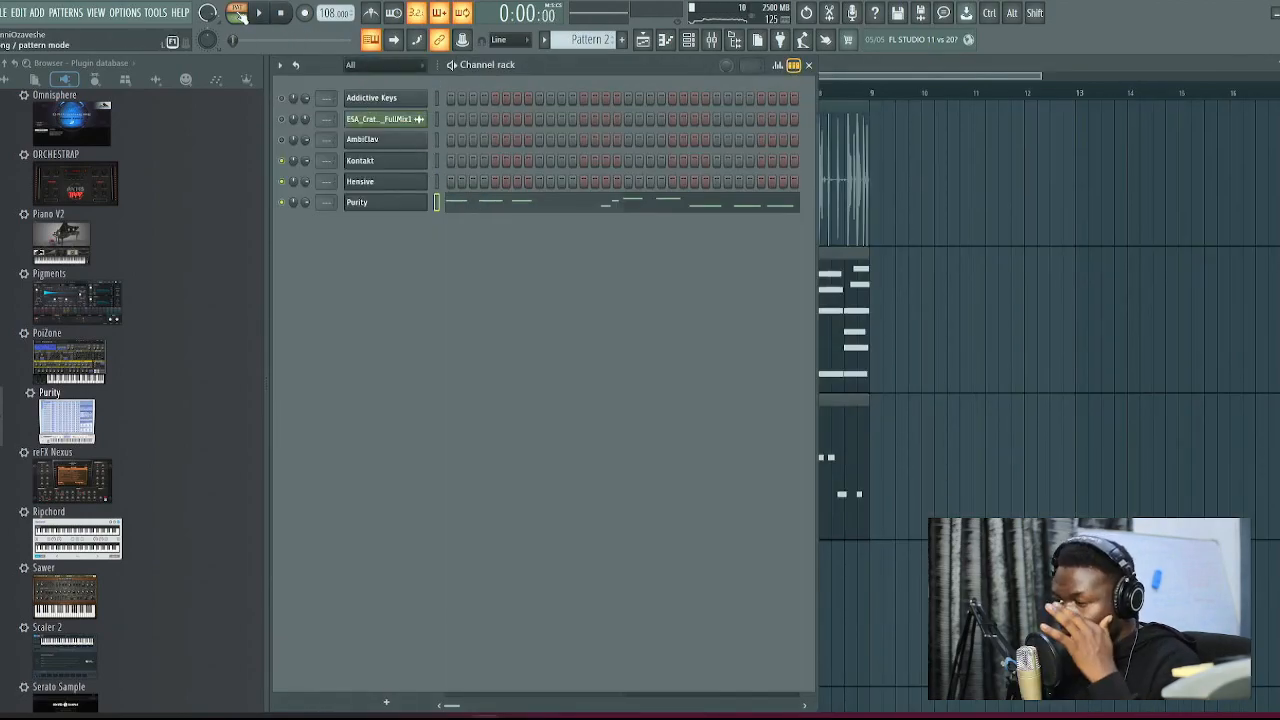
click(505, 201)
key(space)
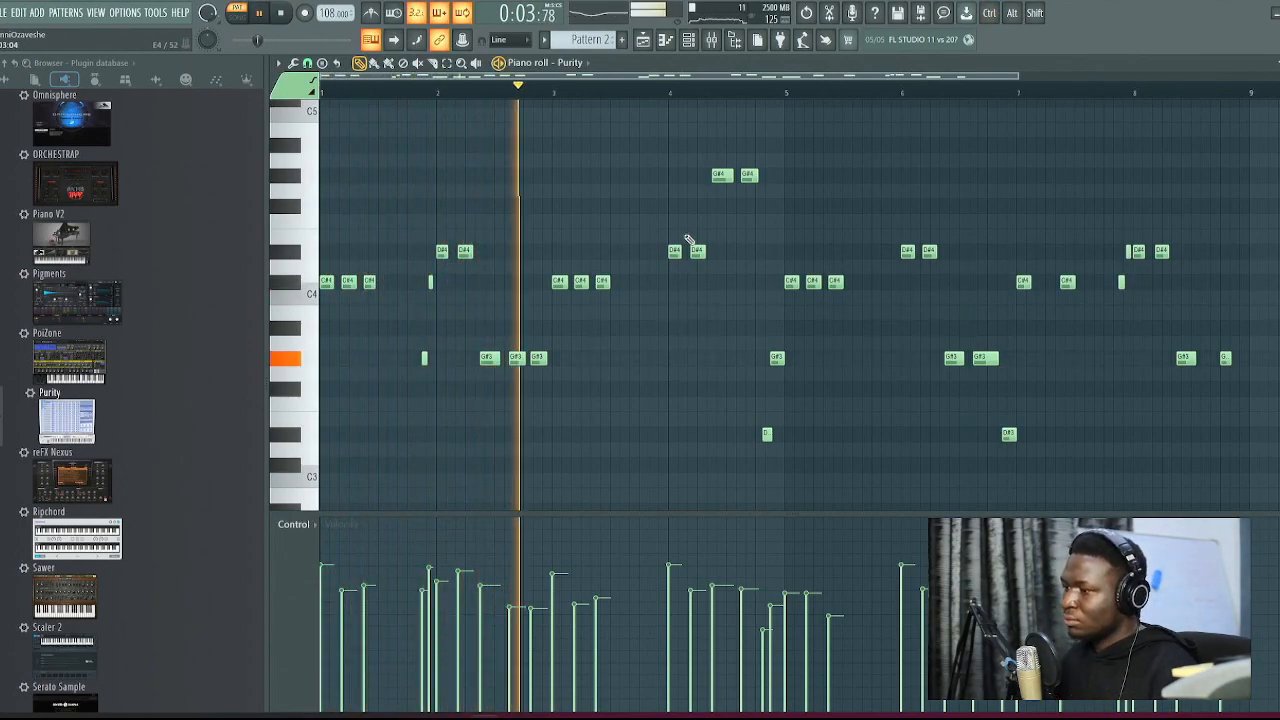
key(space)
key(F7)
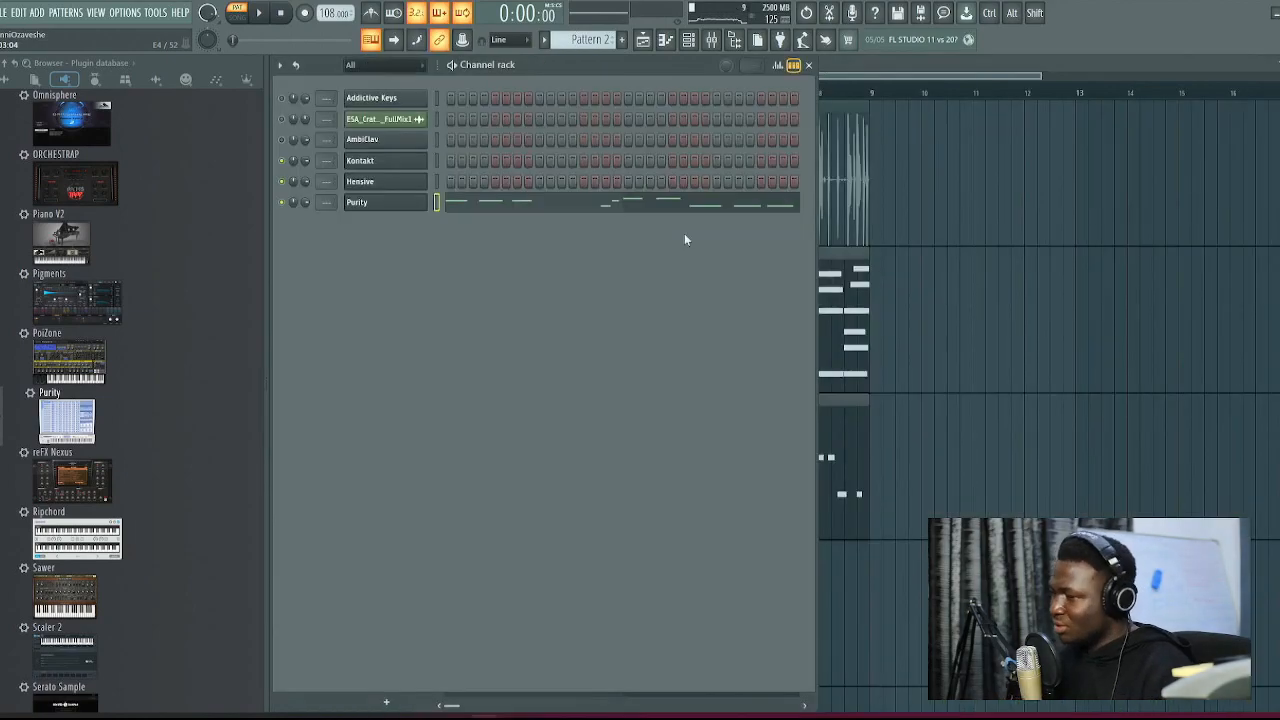
click(487, 210)
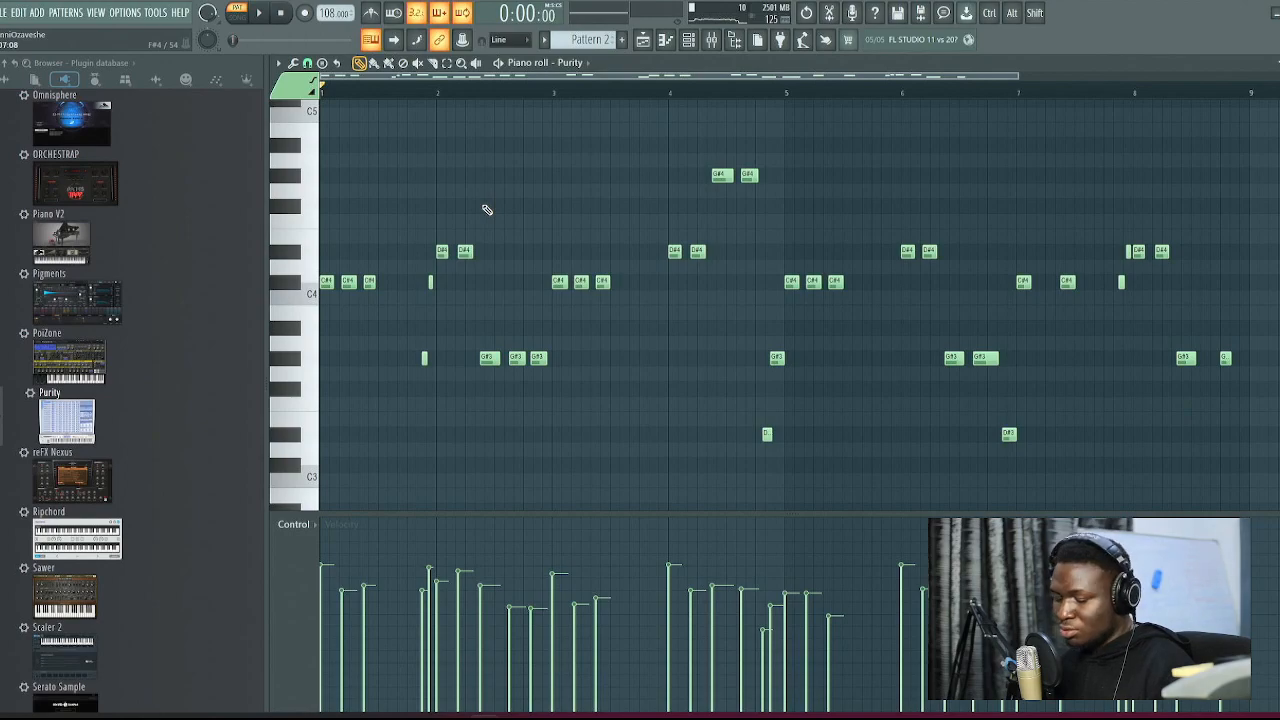
Consolidate playlist Track 2 into an audio clip from the track start
scroll(487, 210, down, 3)
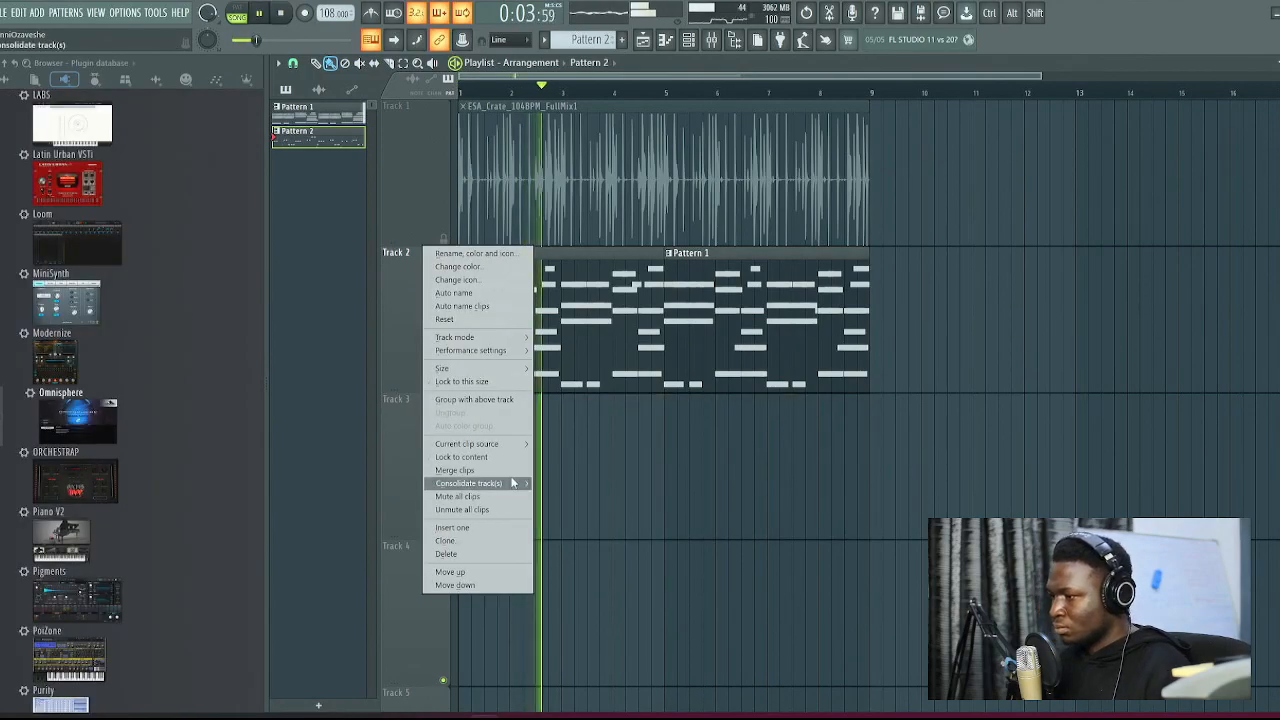
mouse_move(490, 483)
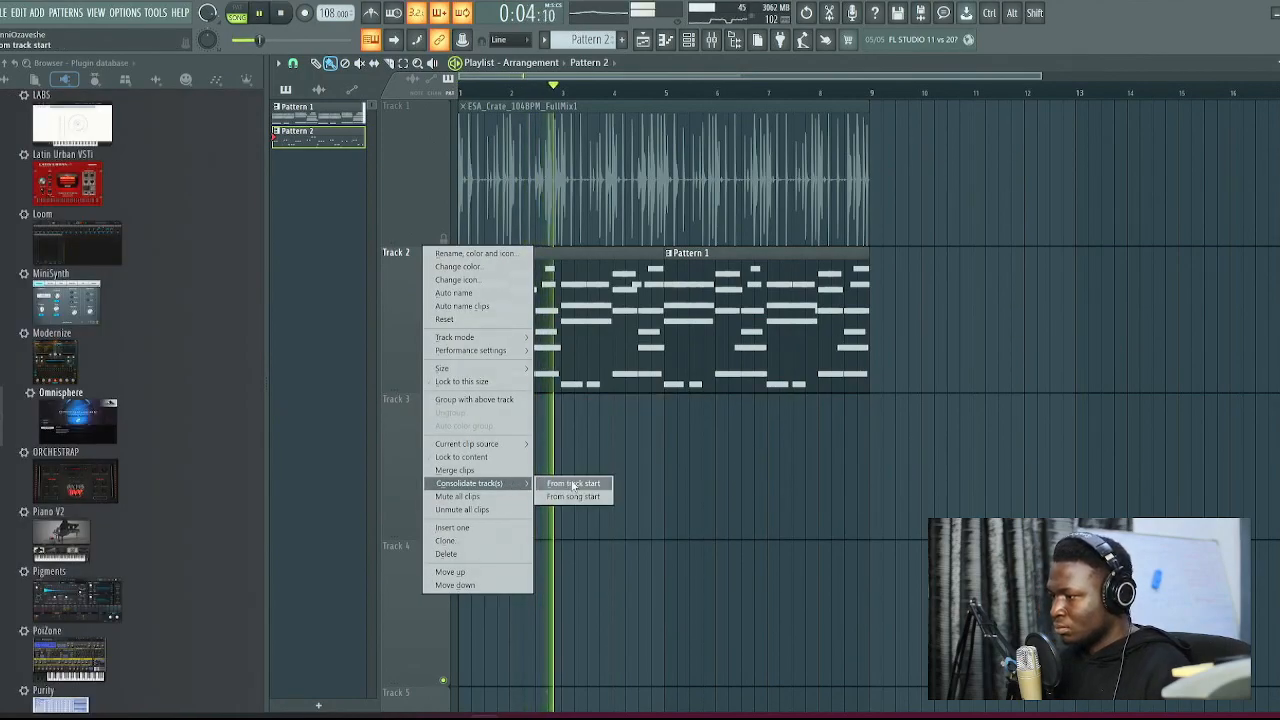
click(573, 484)
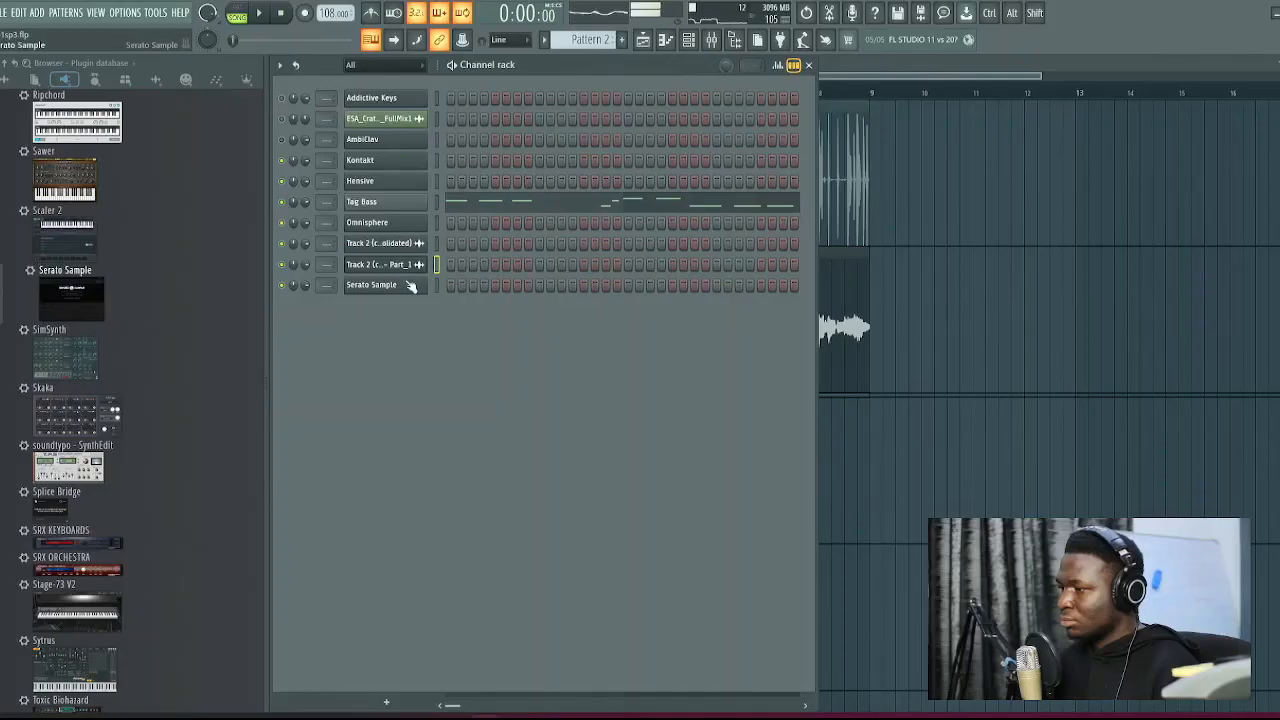
Load the Track 2 (consolidated)_19 - Part_1 audio into Serato Sample and choose a Find Samples option
click(405, 286)
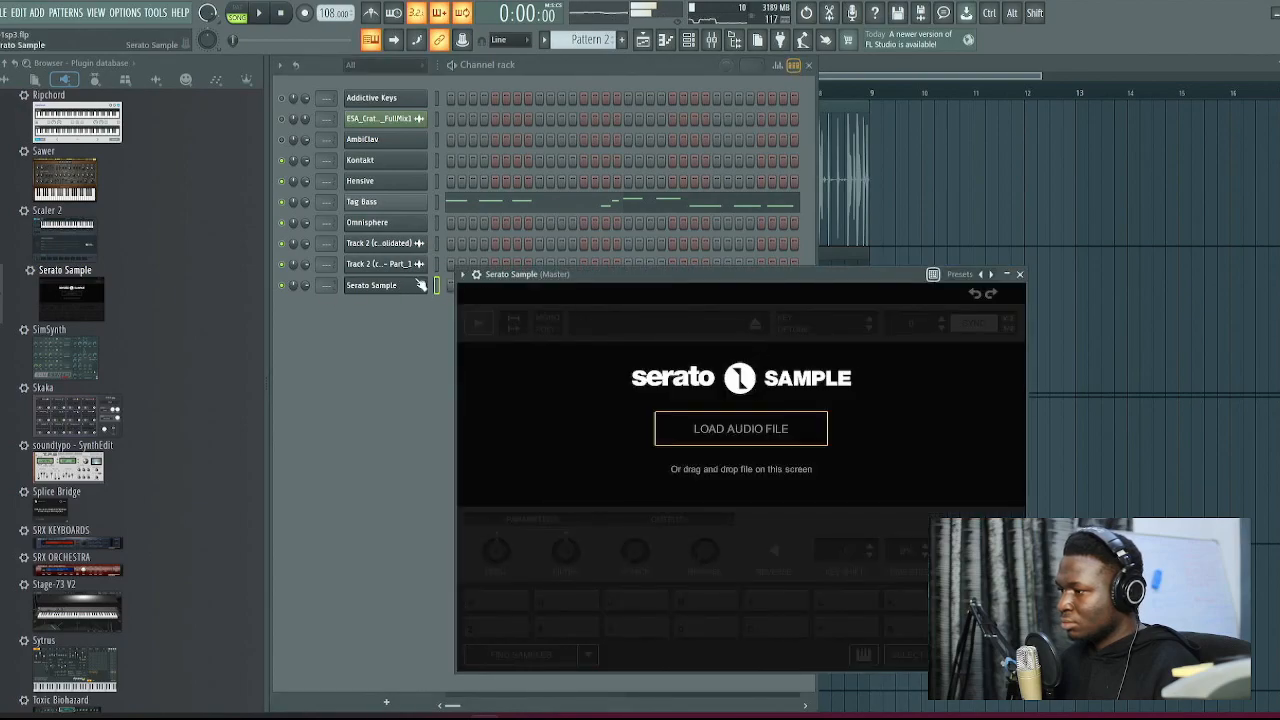
click(401, 264)
drag(655, 487, 858, 435)
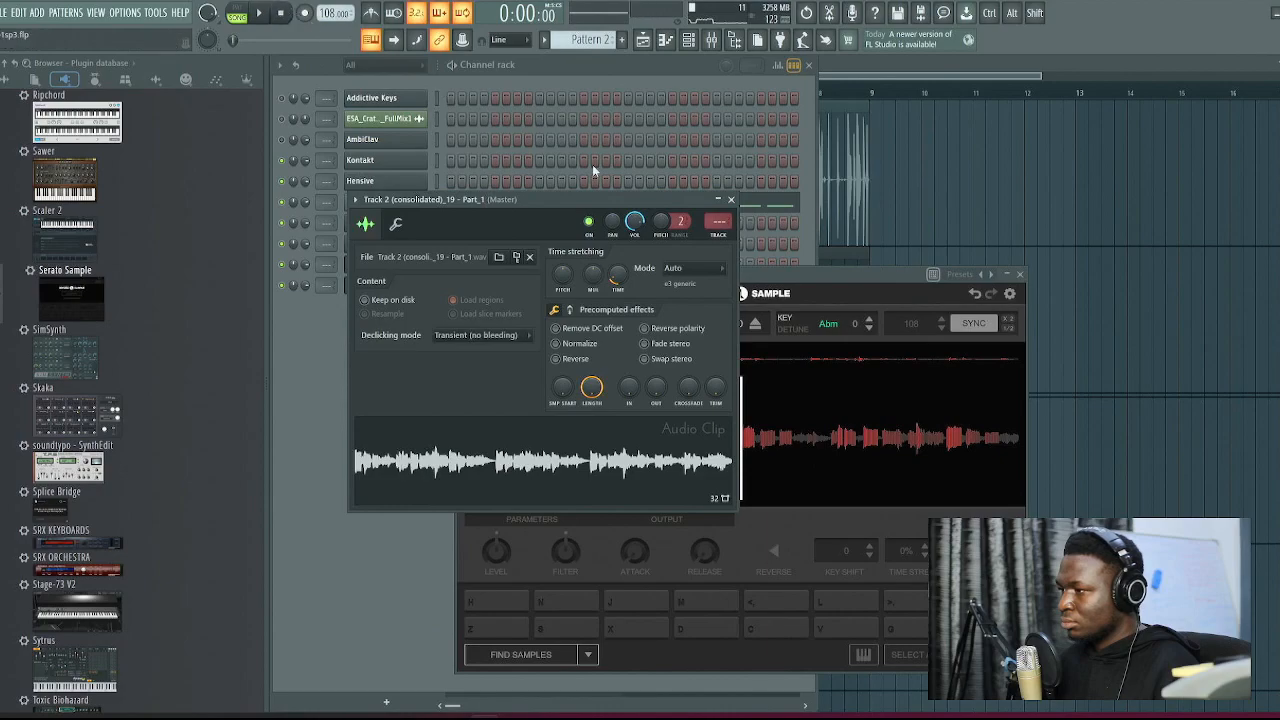
drag(809, 273, 810, 192)
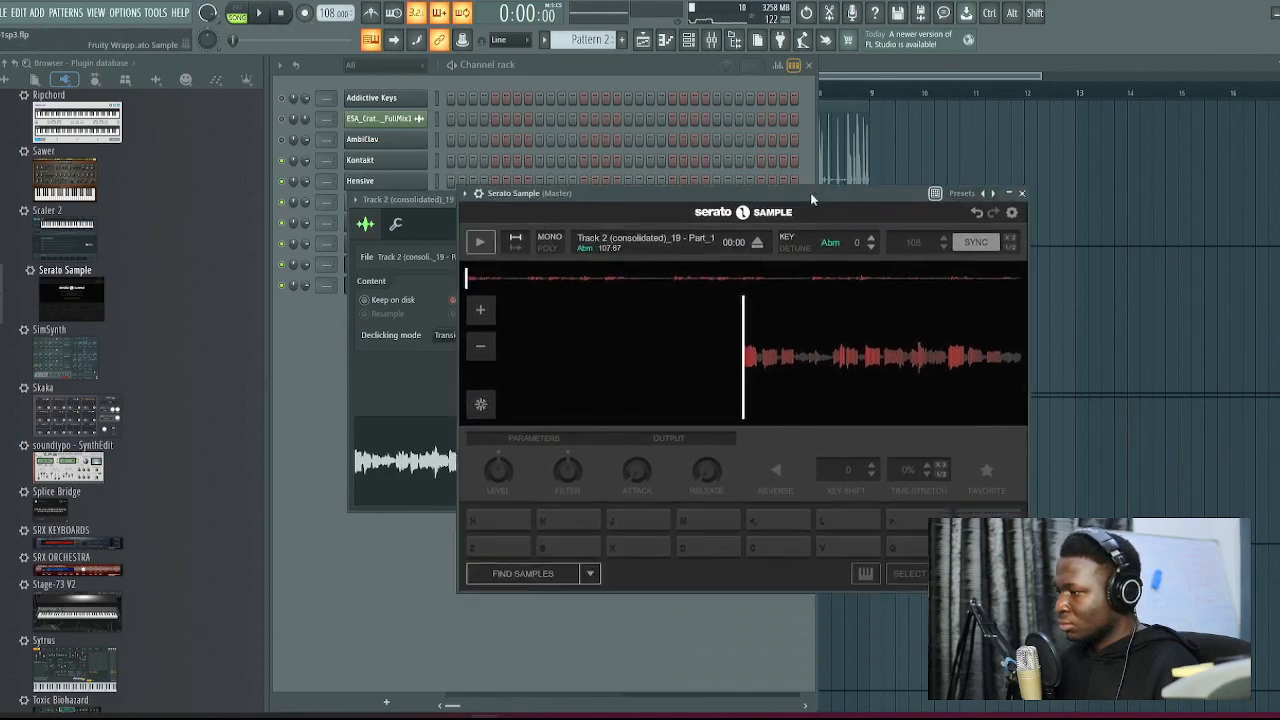
click(589, 570)
click(525, 530)
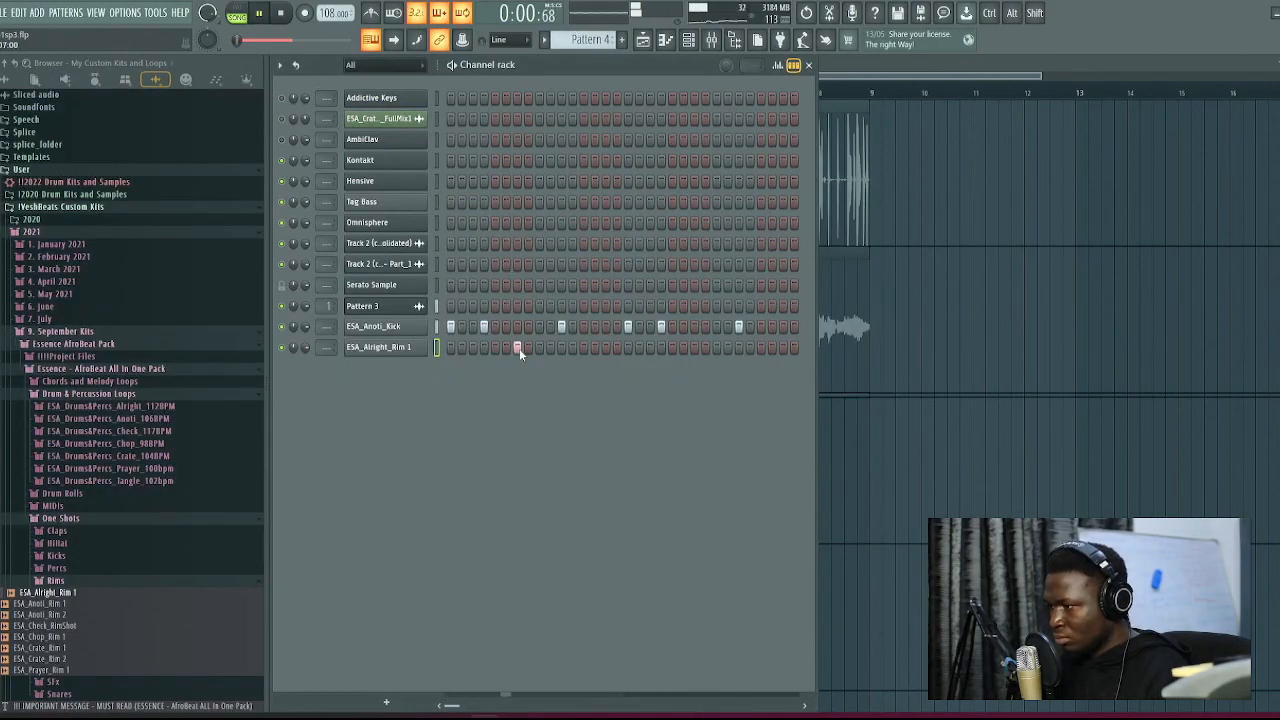
Add ESA_Alright_Rim 1 hits on steps 13 and 23 of Pattern 4
key(space)
click(584, 347)
click(695, 347)
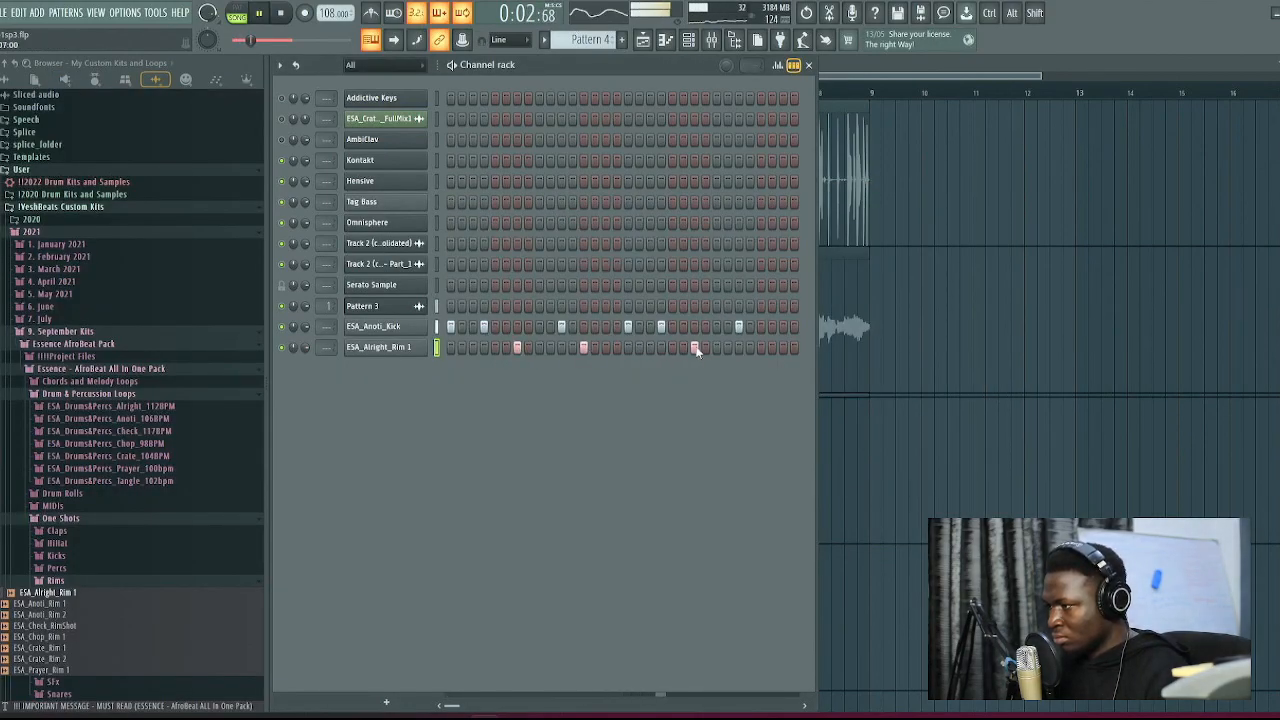
Place a second Pattern 4 clip at bar 3 of Track 5 in the playlist and stop playback
key(F6)
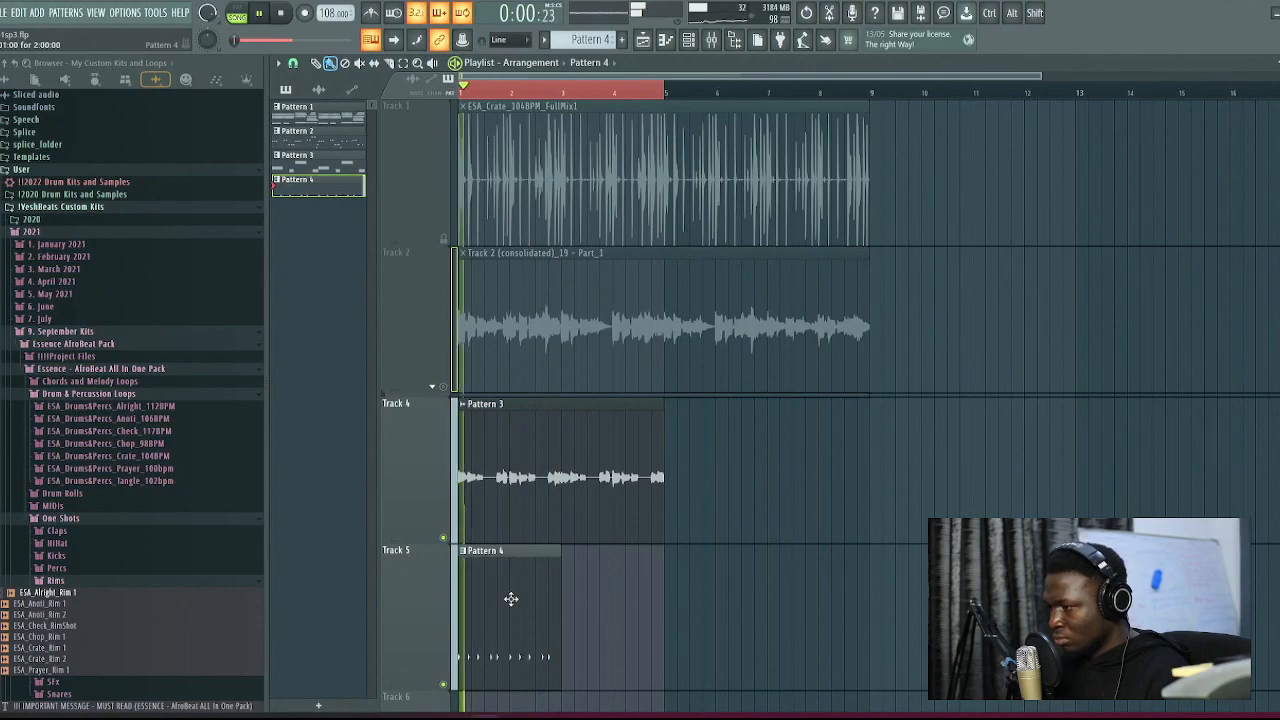
click(566, 585)
key(space)
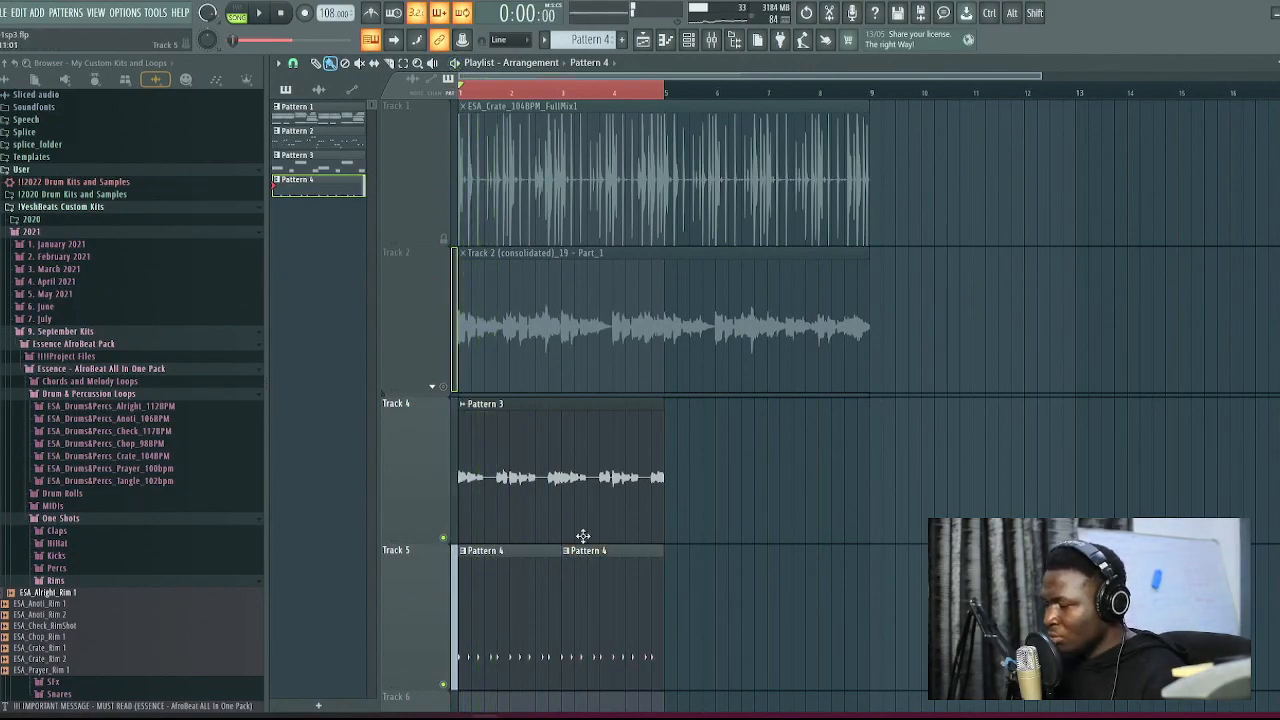
Solo Track 4 with the Pattern 3 audio clip and briefly play it
scroll(581, 497, up, 2)
scroll(837, 471, up, 1)
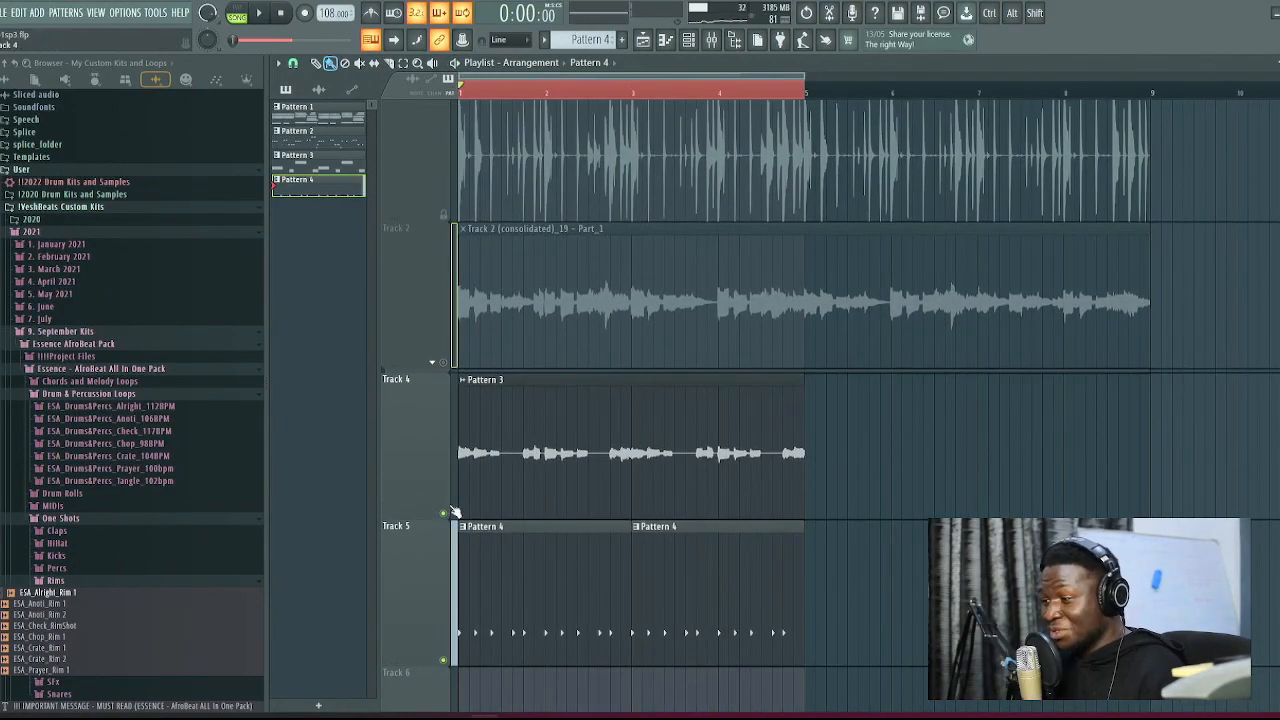
right_click(444, 513)
key(space)
key(space)
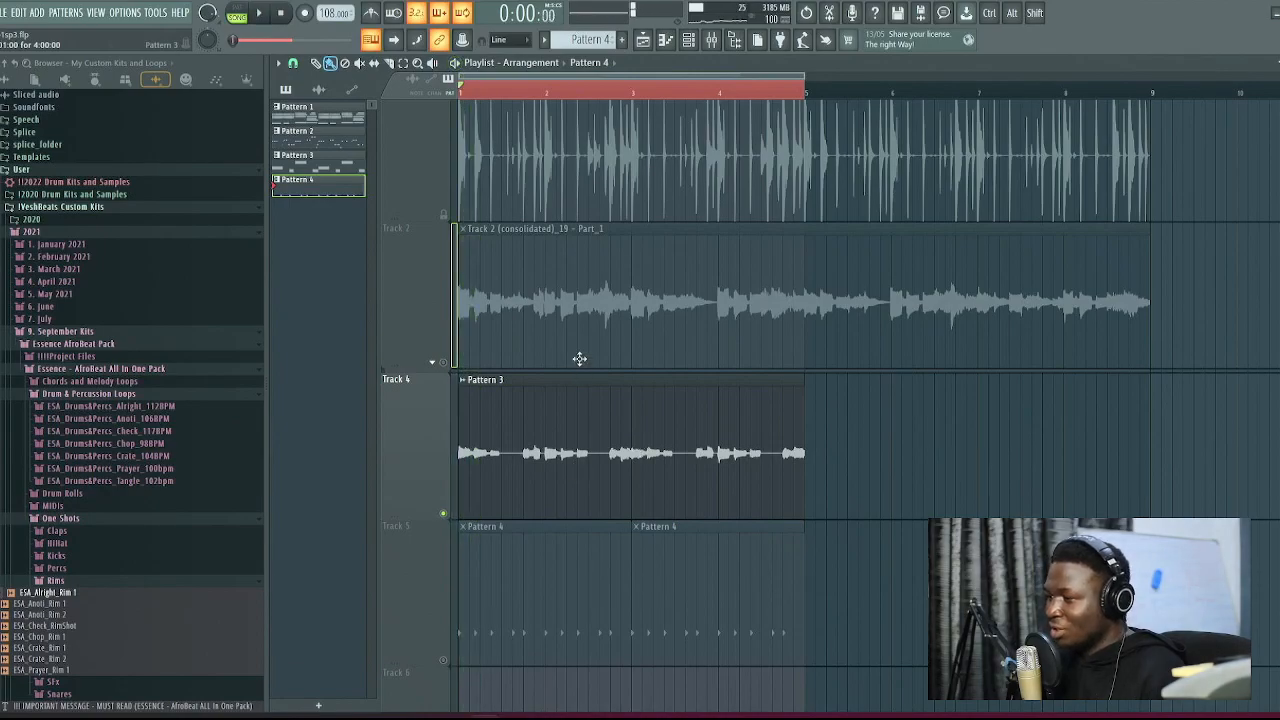
Solo Track 2 with the consolidated audio clip and play it
scroll(680, 380, up, 1)
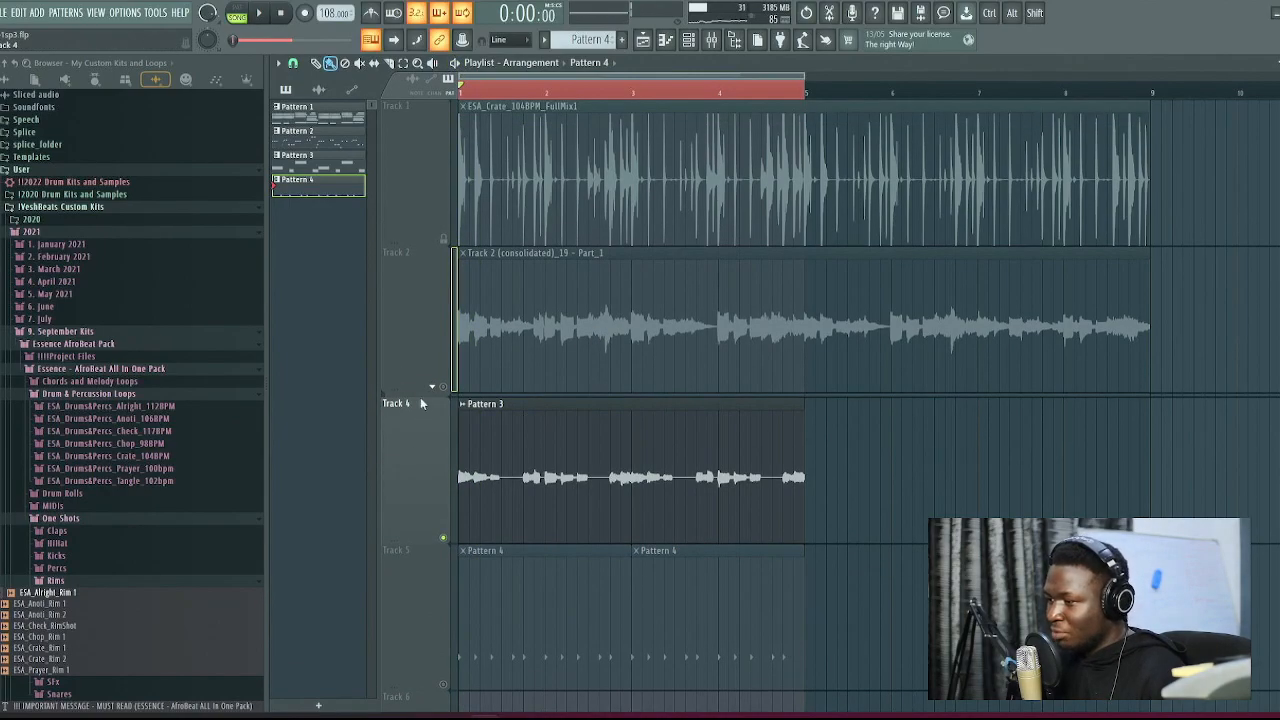
right_click(443, 386)
key(space)
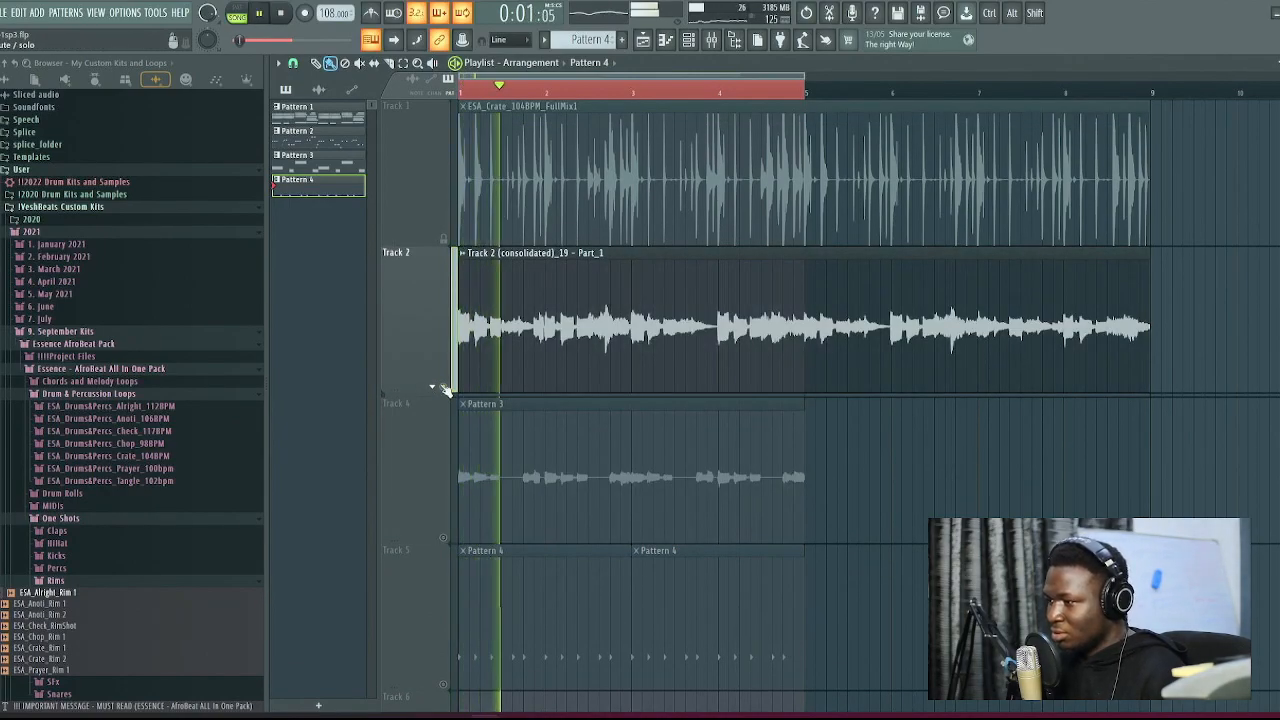
Stop playback, switch the solo to Track 4 and check the Pattern 3 audio clip's settings
key(space)
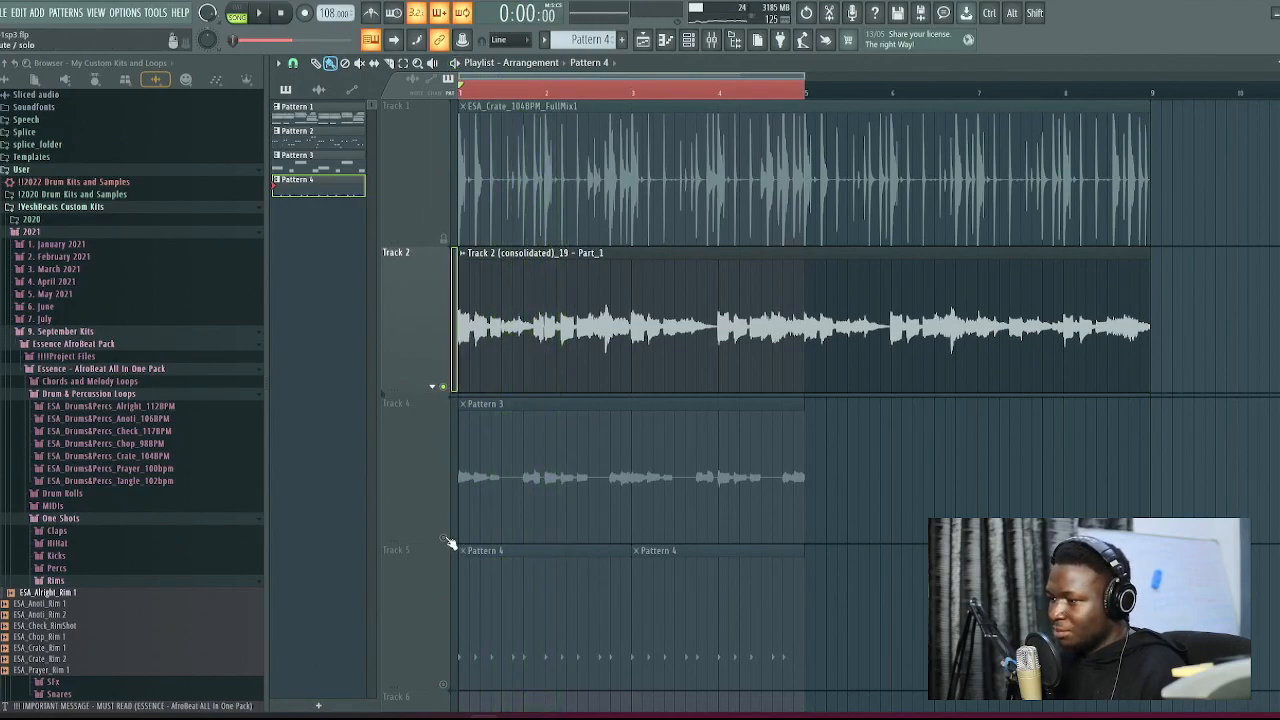
double_click(557, 480)
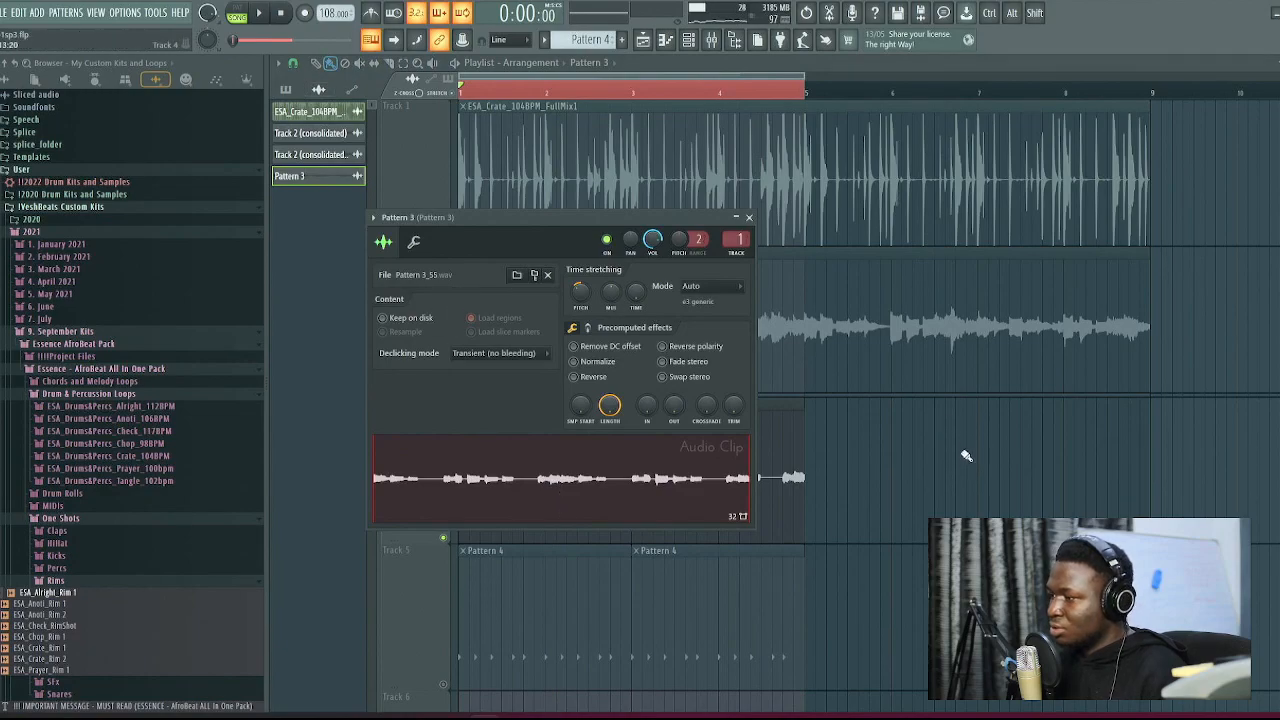
key(Escape)
Play Pattern 3 with its Serato Sample notes from the channel rack, then stop and return to the playlist
key(F6)
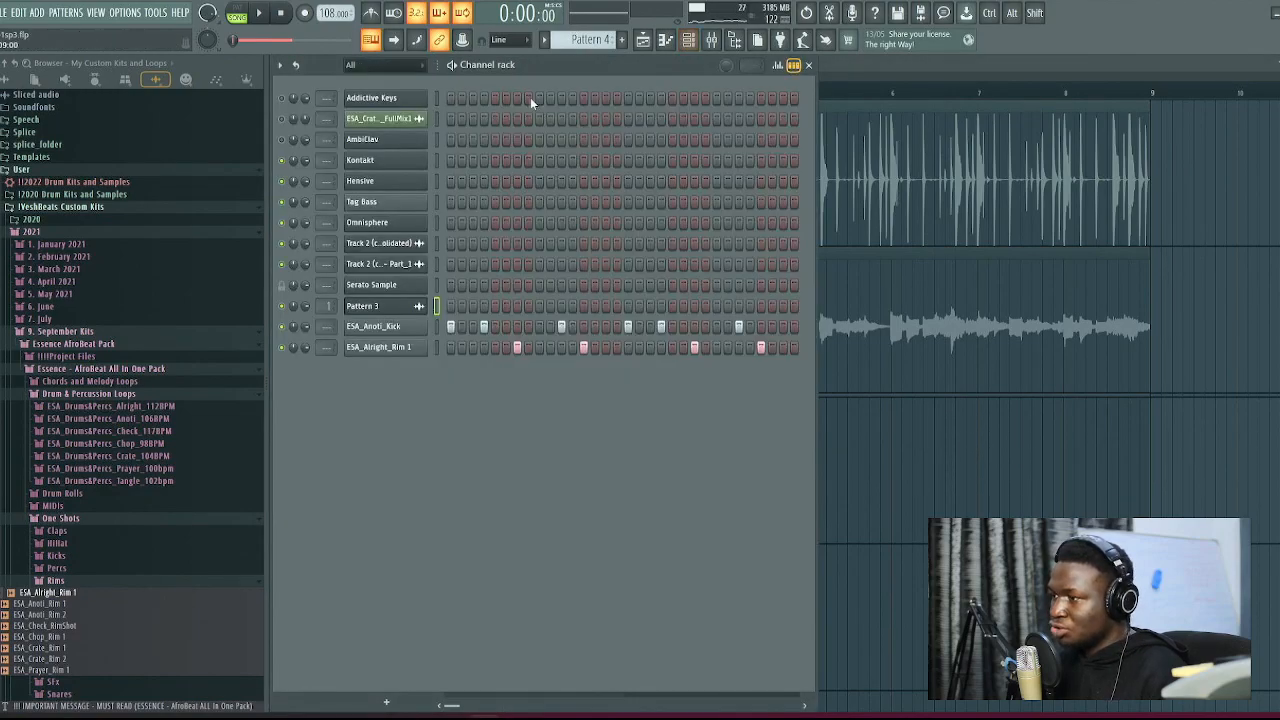
scroll(588, 39, up, 1)
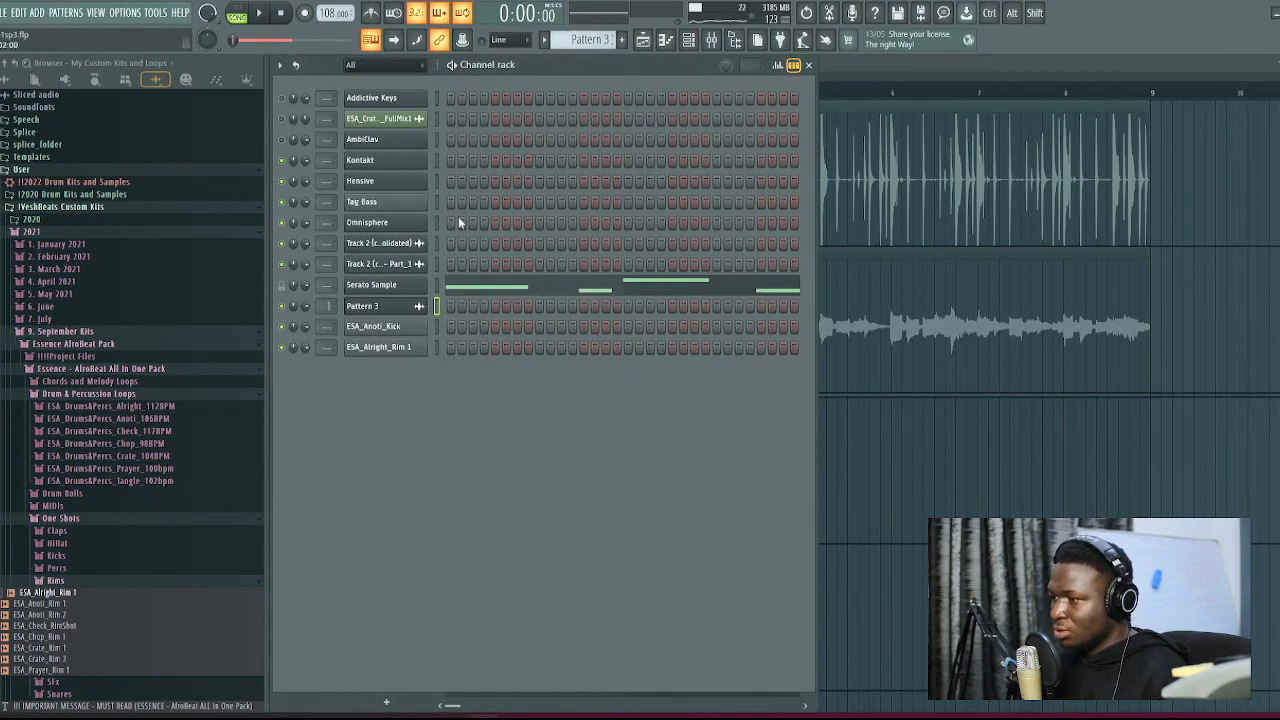
key(space)
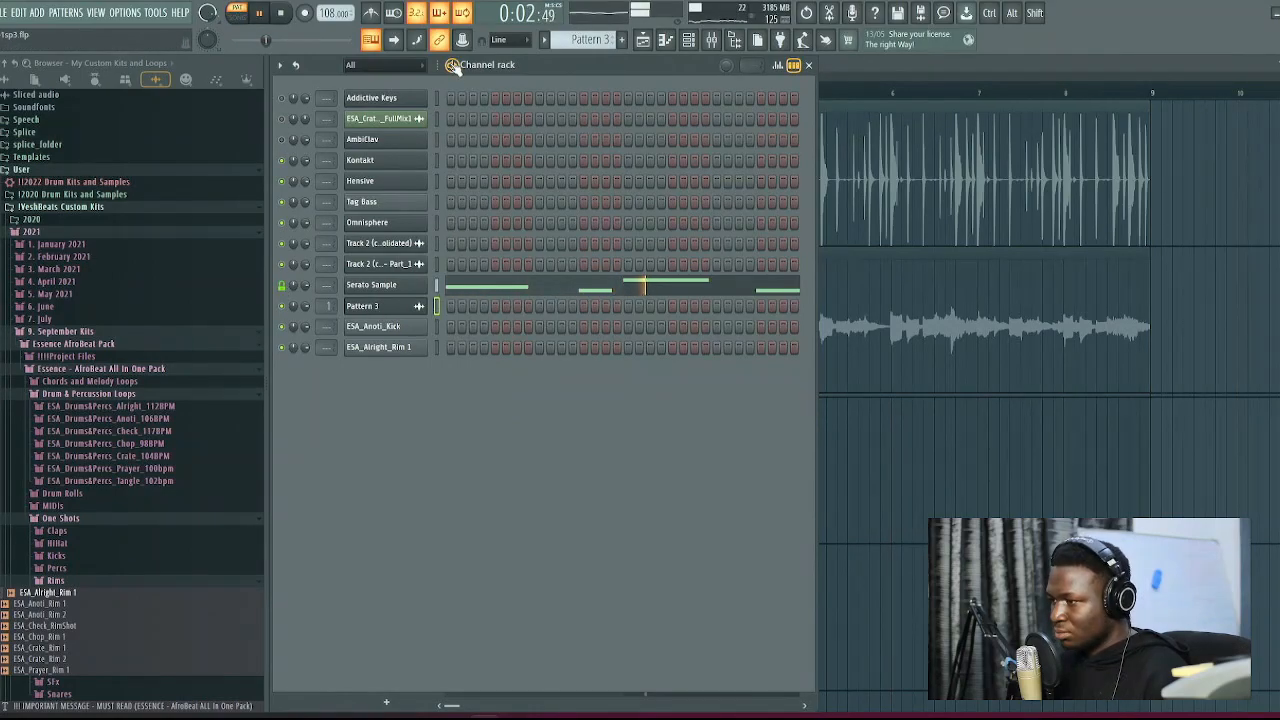
key(space)
key(F6)
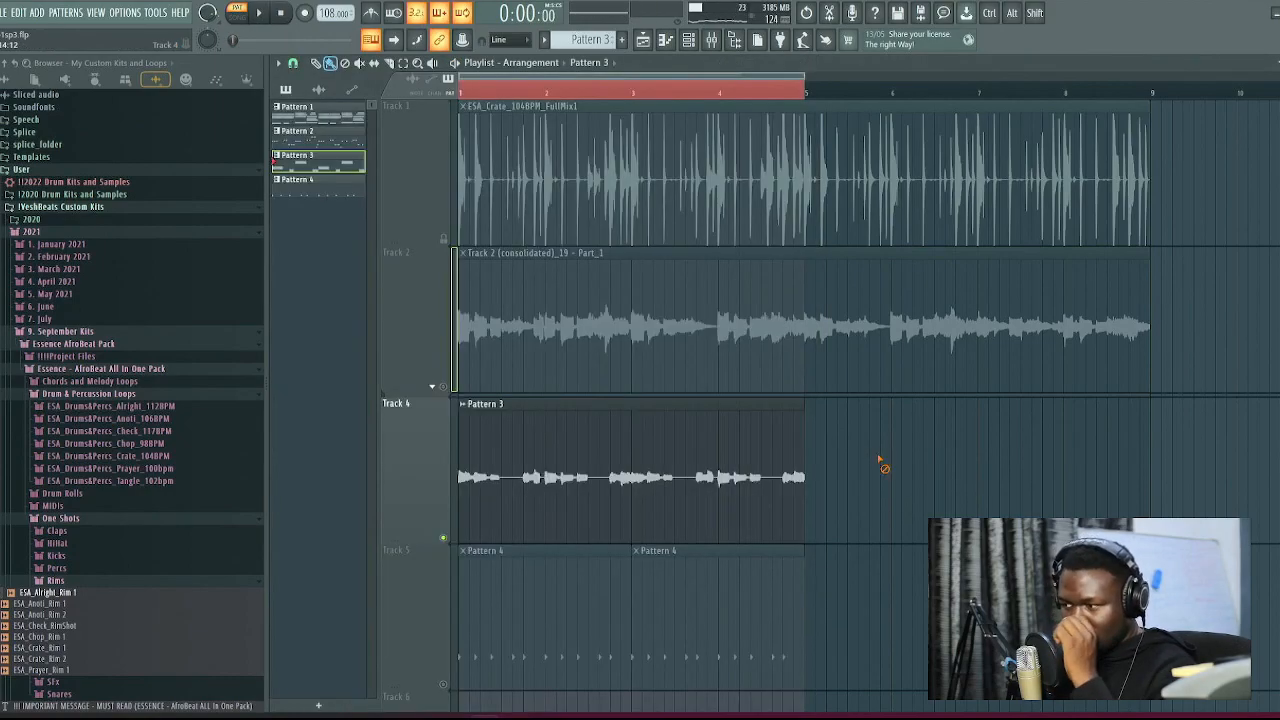
Inspect the effects on the mixer track assigned to the Pattern 3 audio clip and return to the playlist
double_click(506, 503)
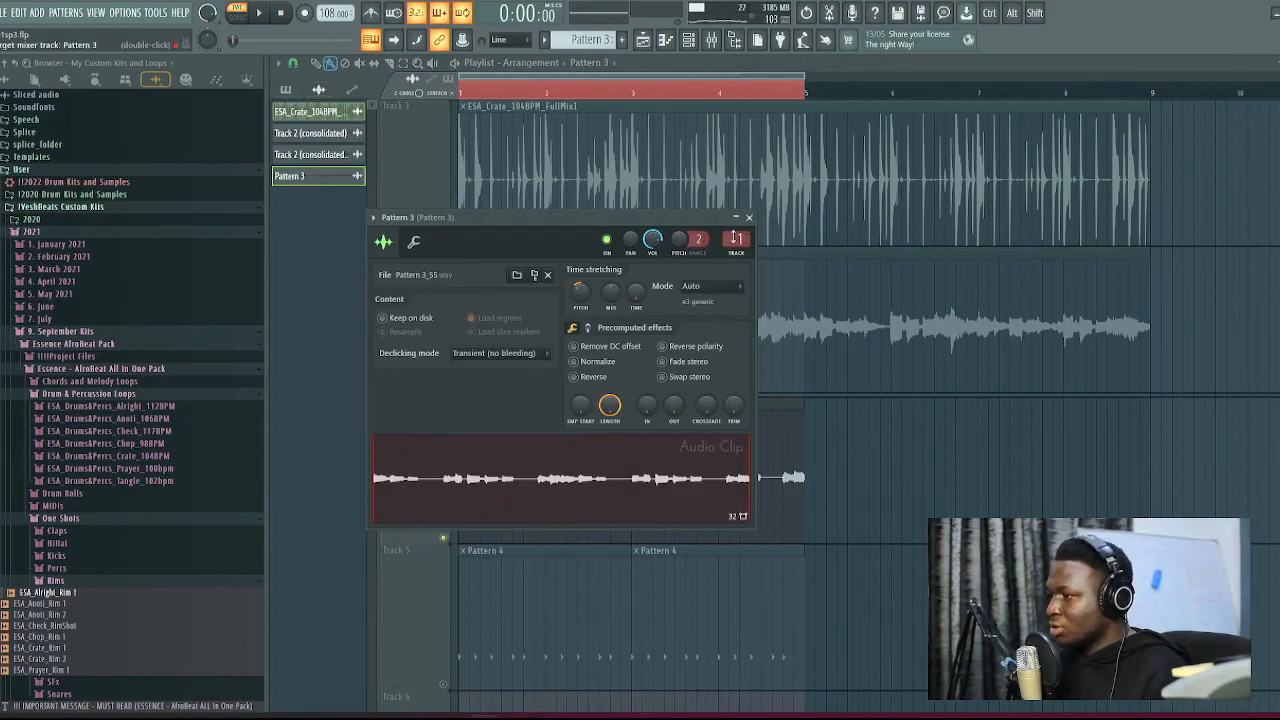
click(735, 238)
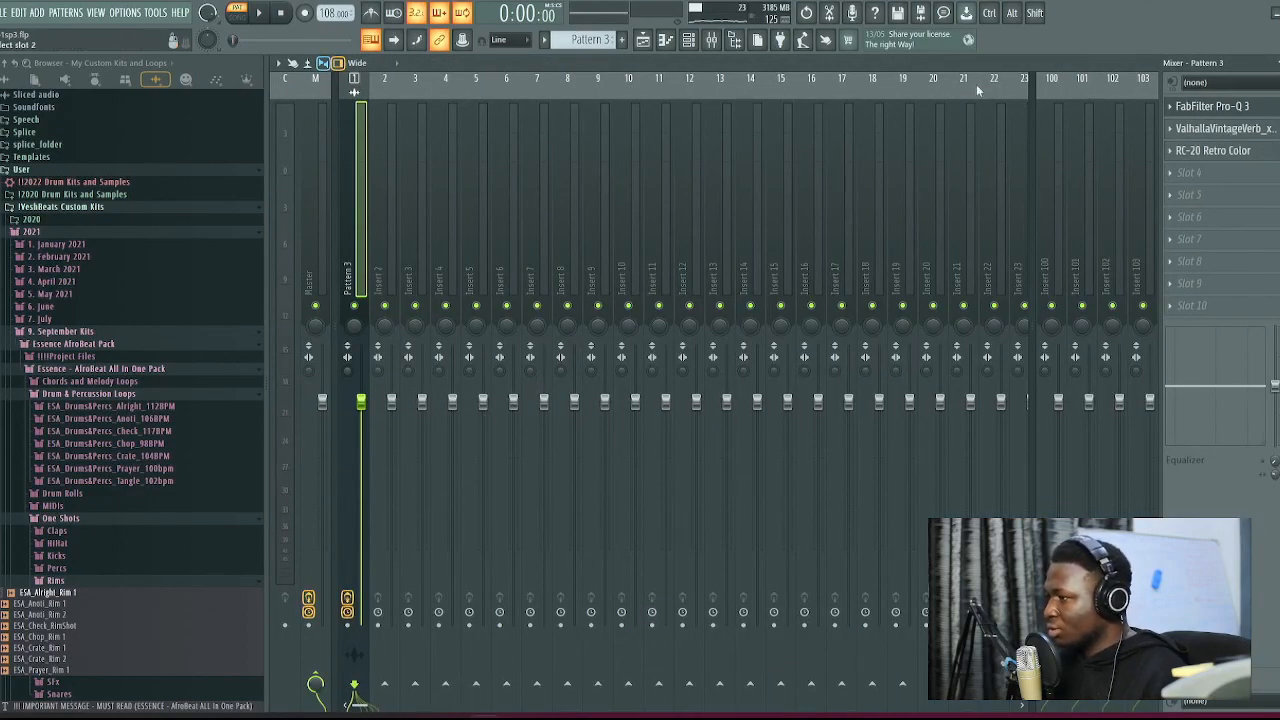
key(F9)
double_click(577, 528)
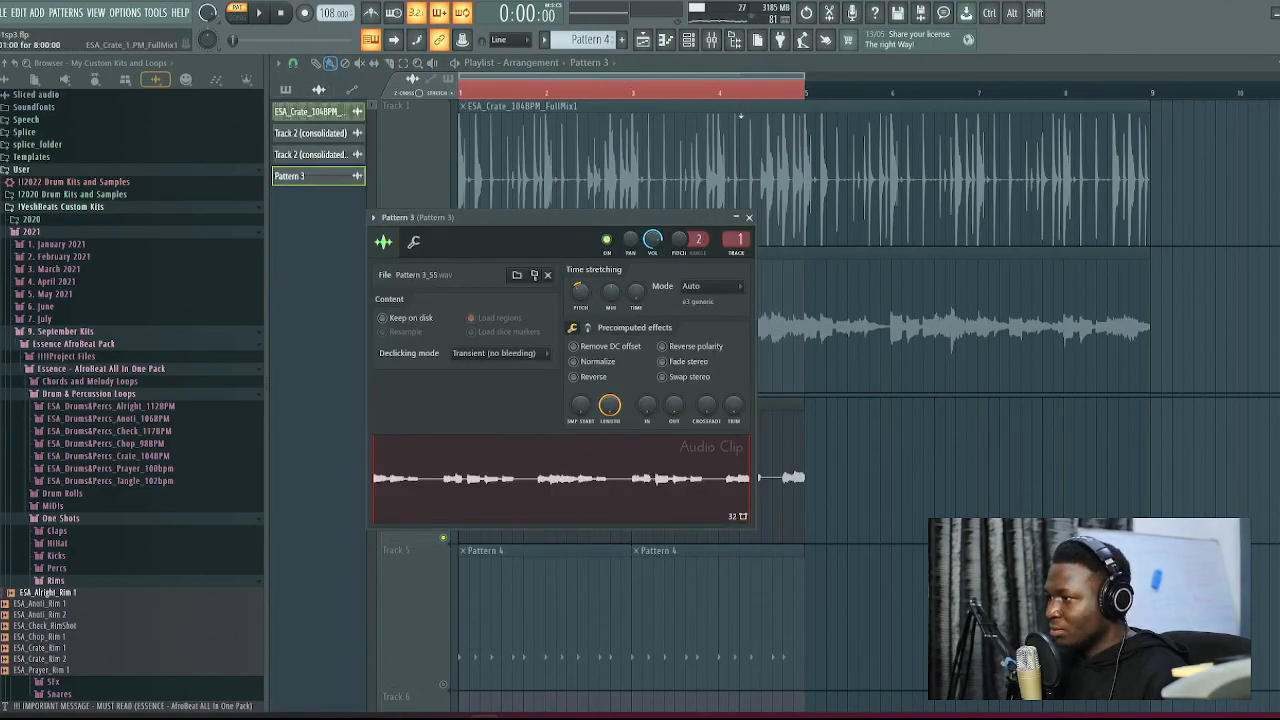
click(715, 46)
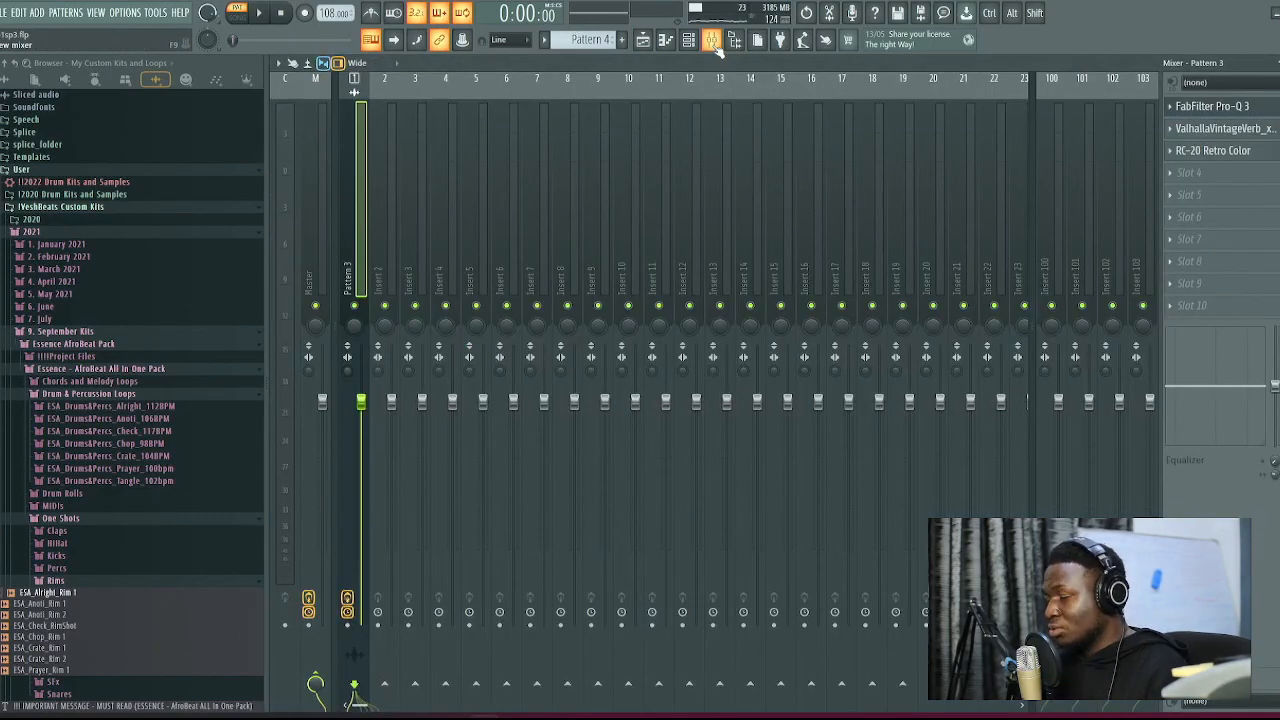
click(643, 42)
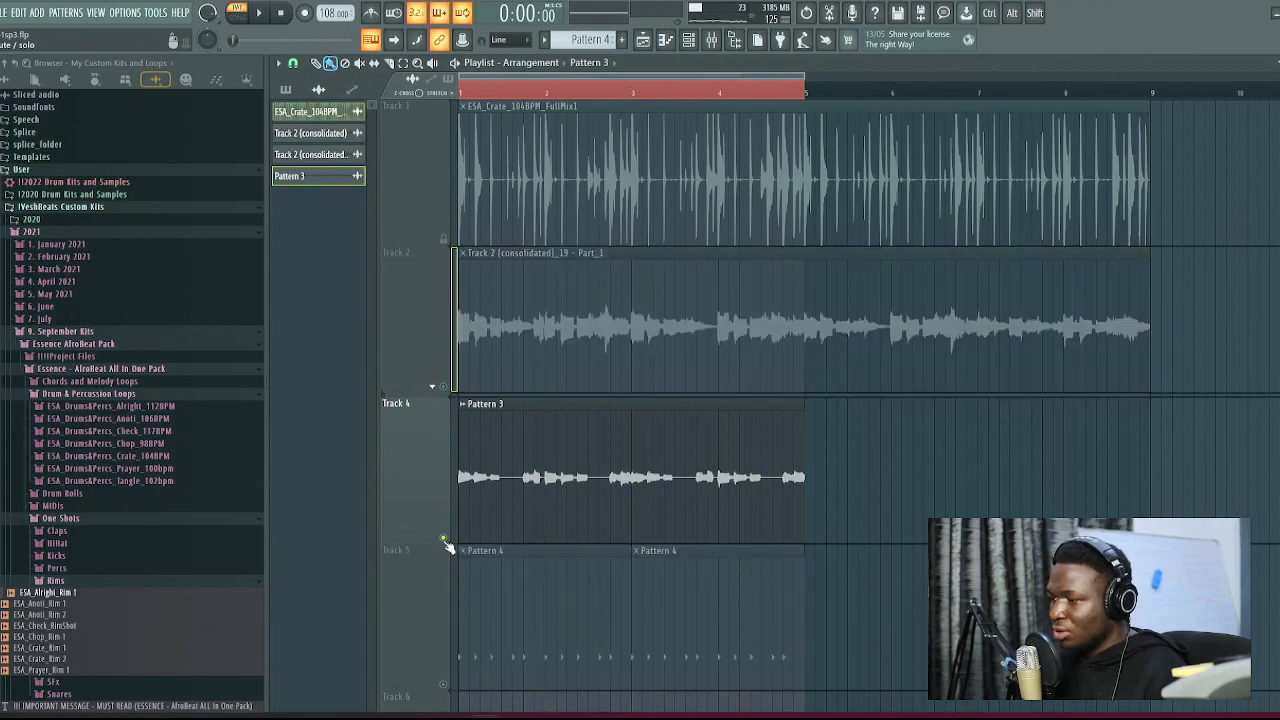
Play the soloed Track 4 with the Pattern 3 audio clip in song mode and stop playback
key(l)
key(space)
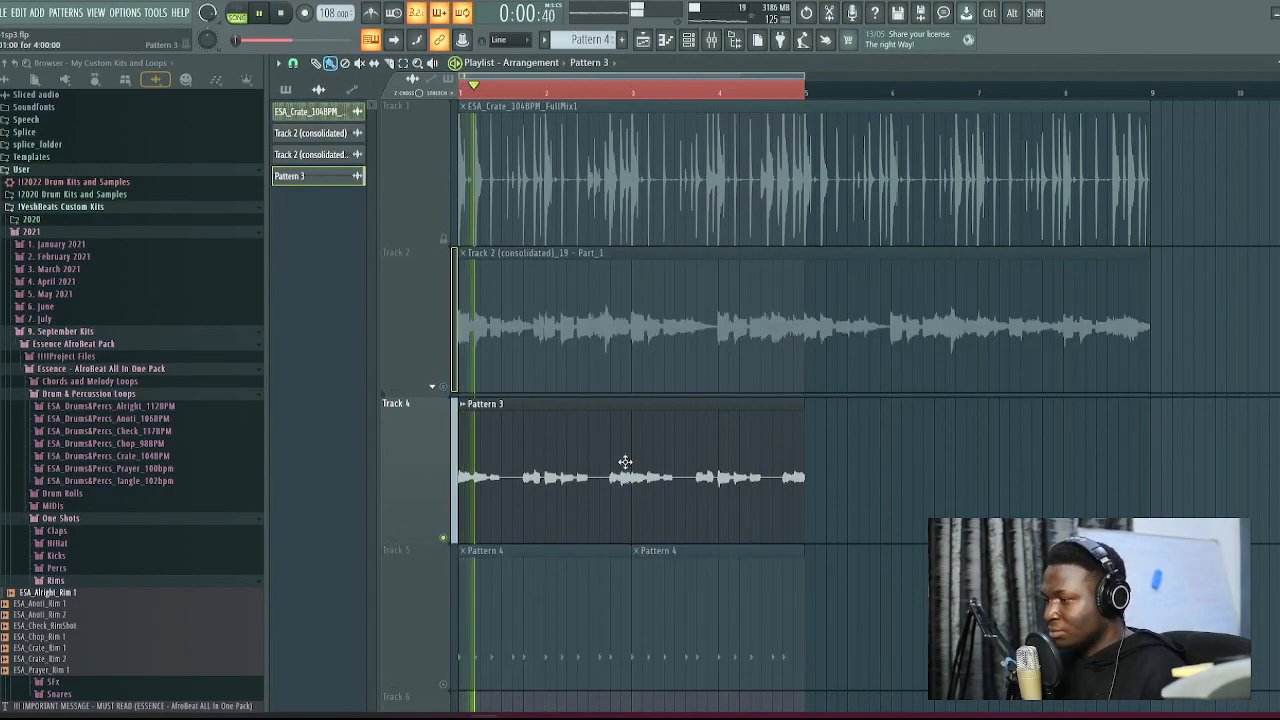
scroll(611, 463, up, 2)
scroll(917, 423, down, 1)
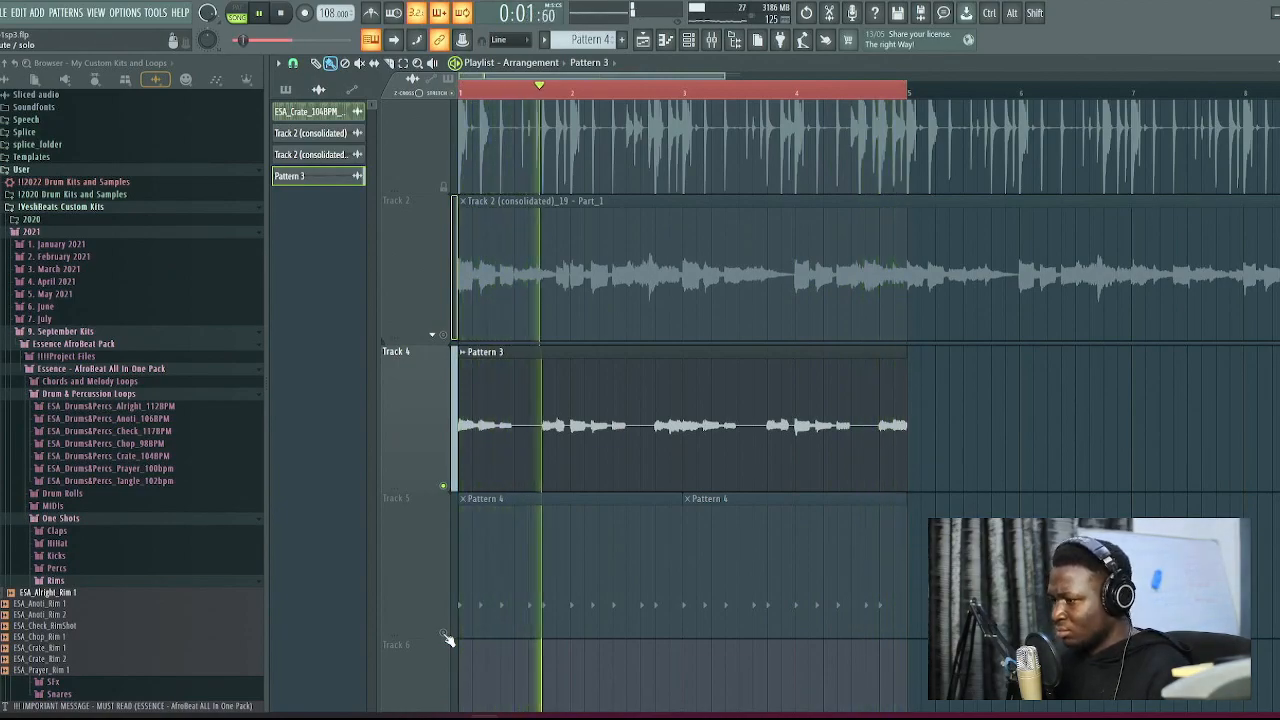
key(space)
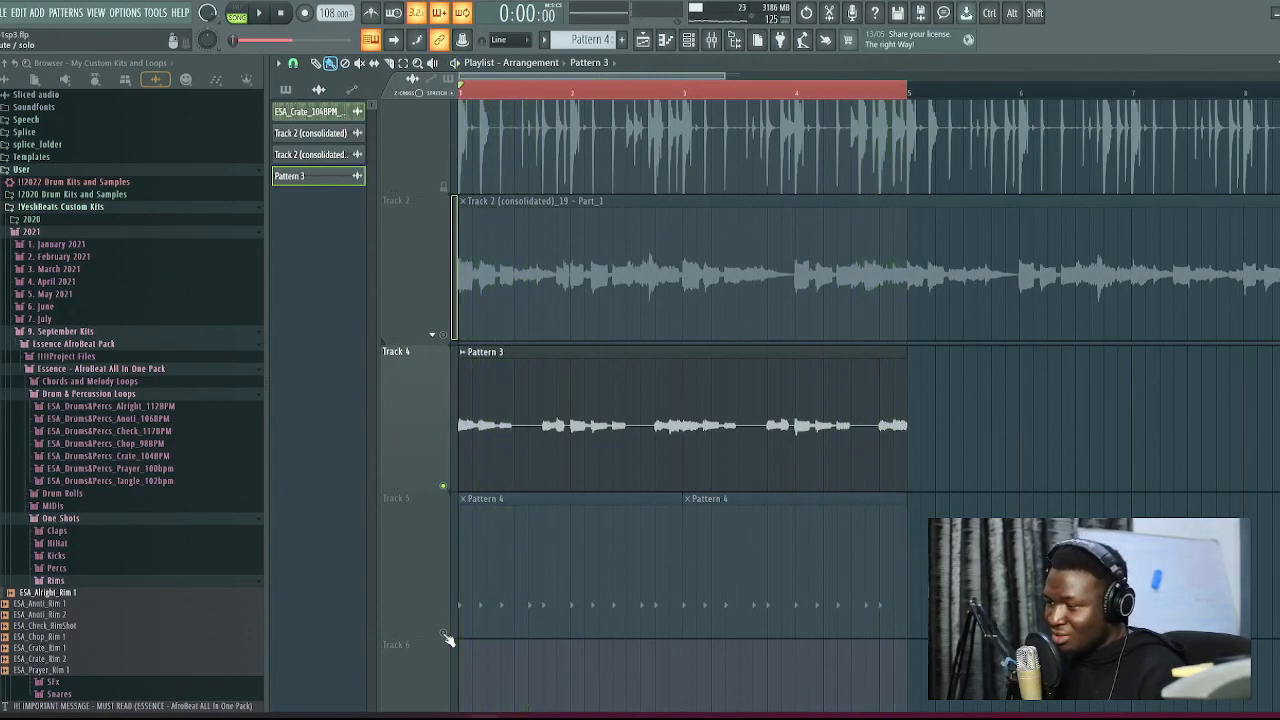
Unmute Track 5 with the Pattern 4 drum clips and play it together with Track 4
click(444, 634)
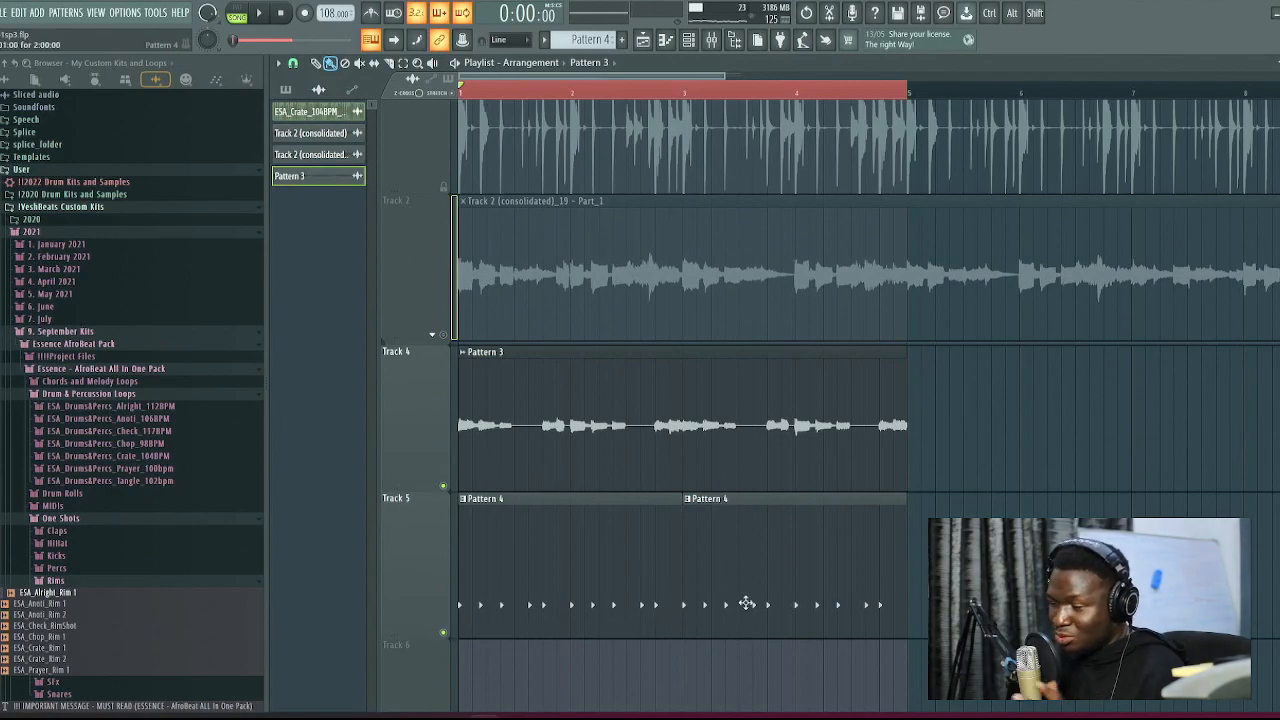
key(space)
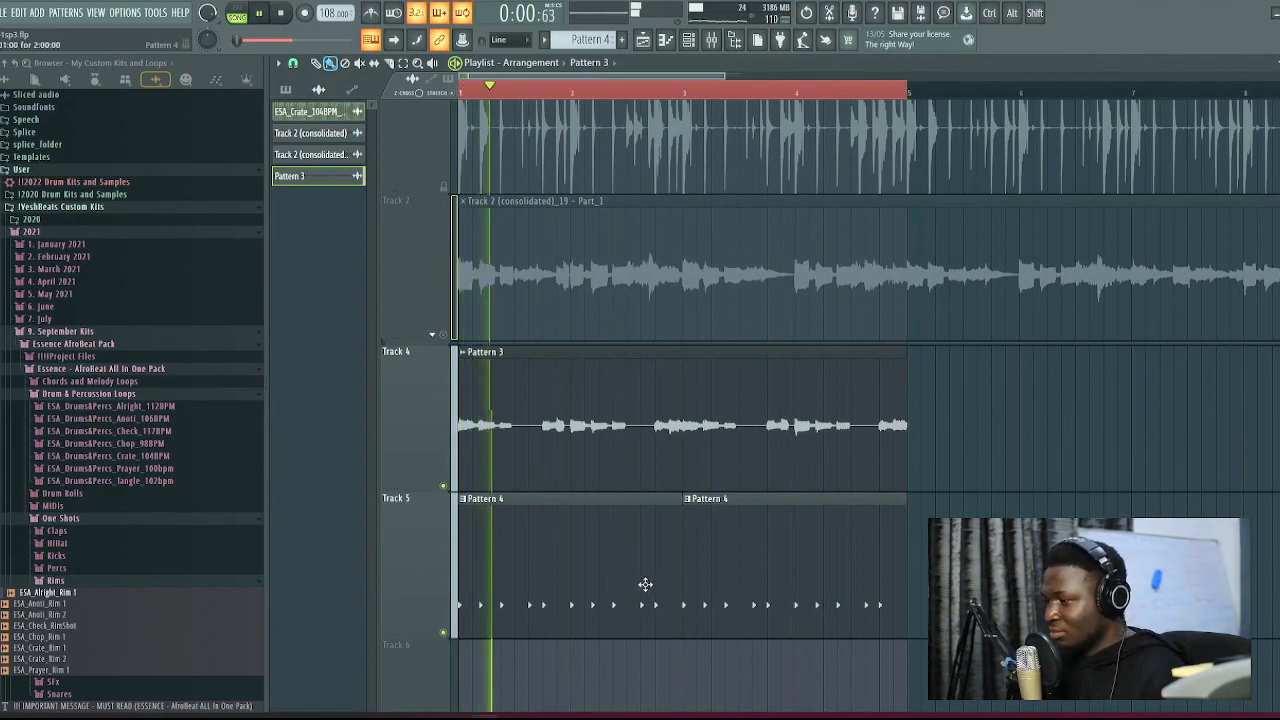
scroll(637, 557, up, 2)
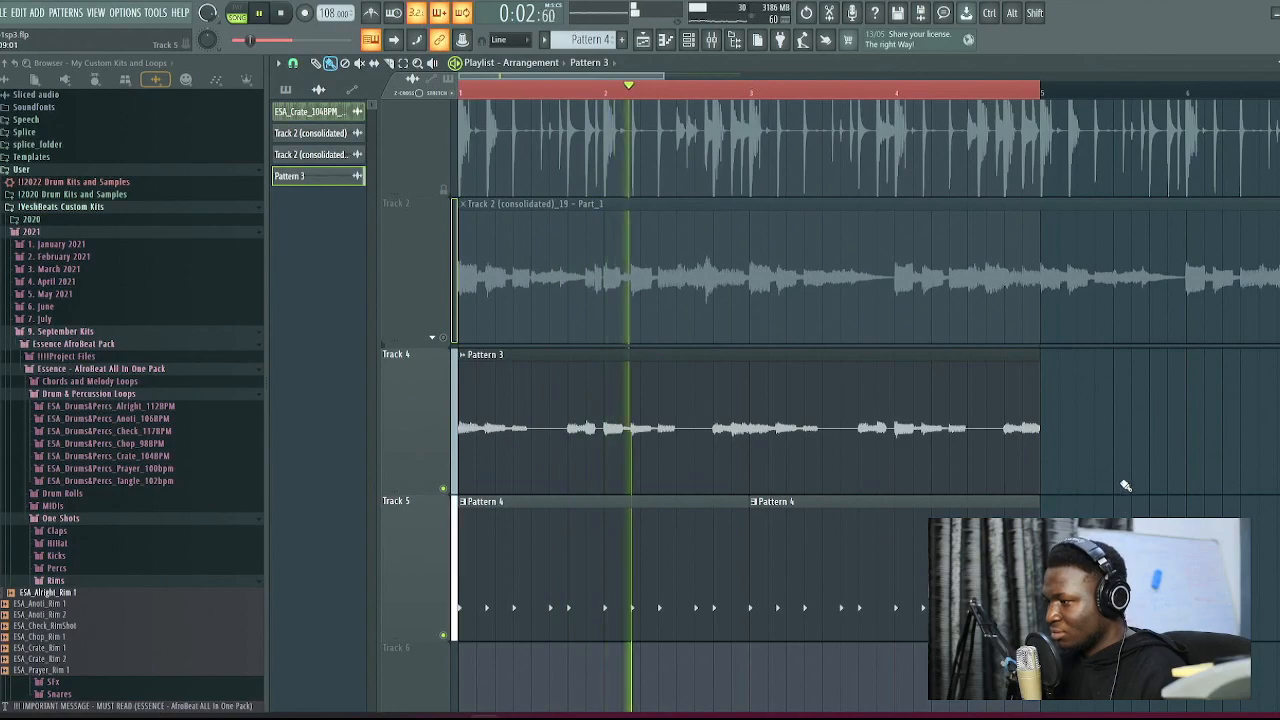
scroll(1125, 485, down, 2)
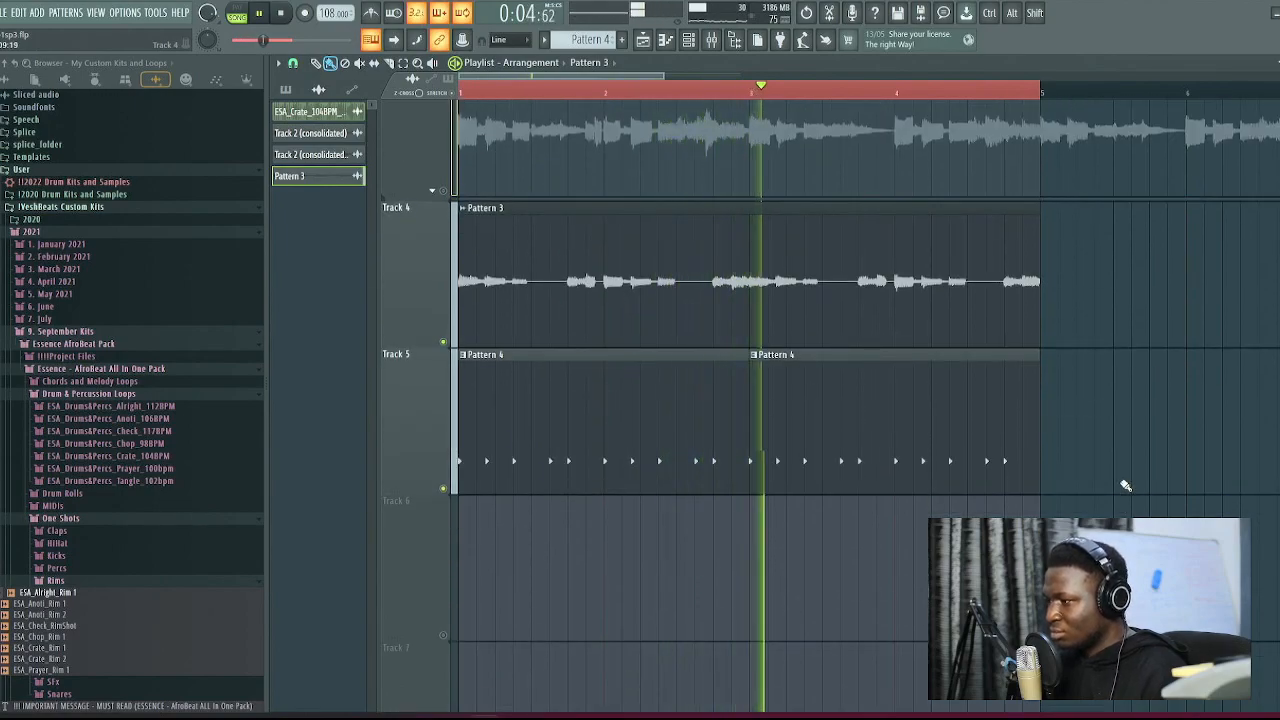
Create a new empty pattern while the song plays and show the channel rack
key(F4)
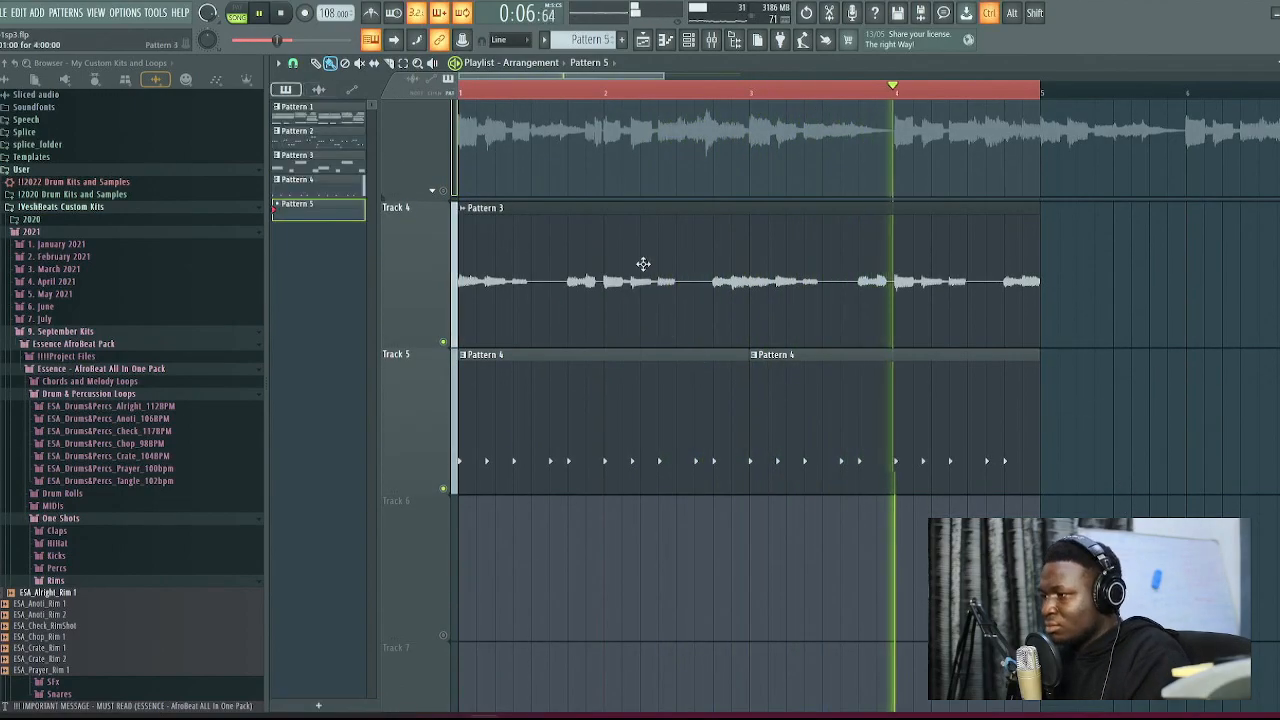
key(F6)
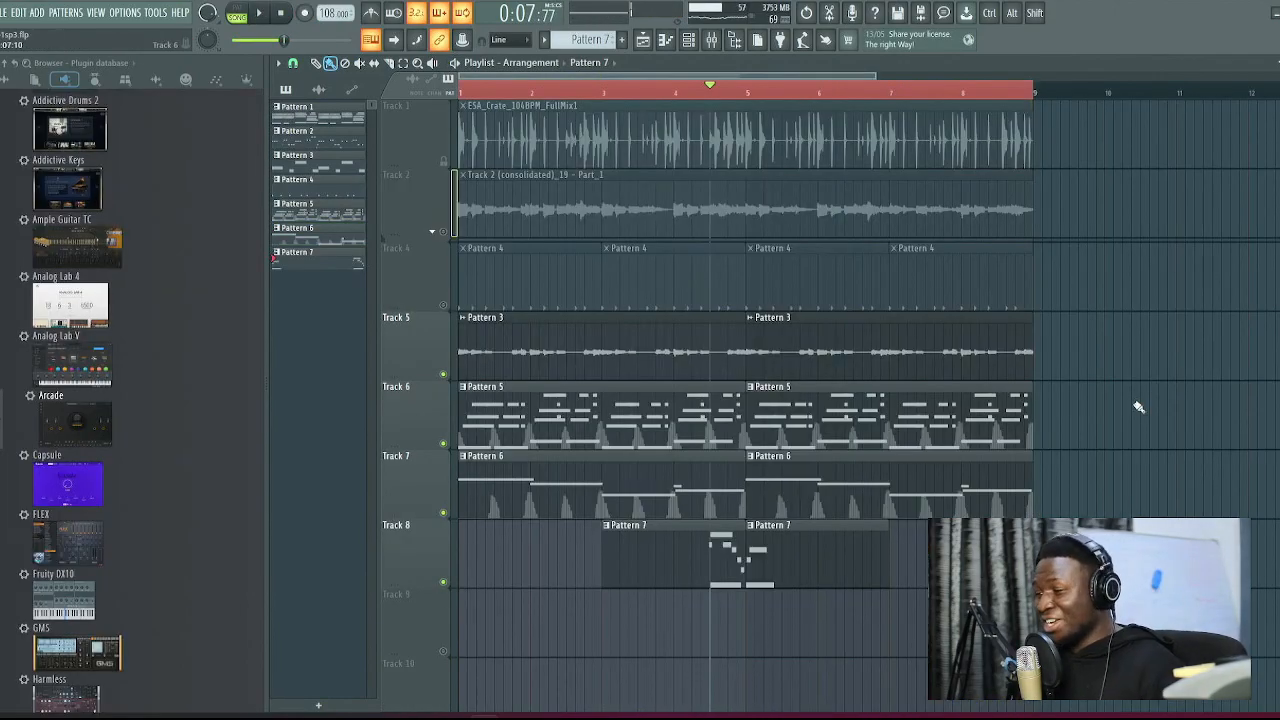
Select Pattern 5, solo its Kontakt channel in the channel rack and play the pattern
click(986, 418)
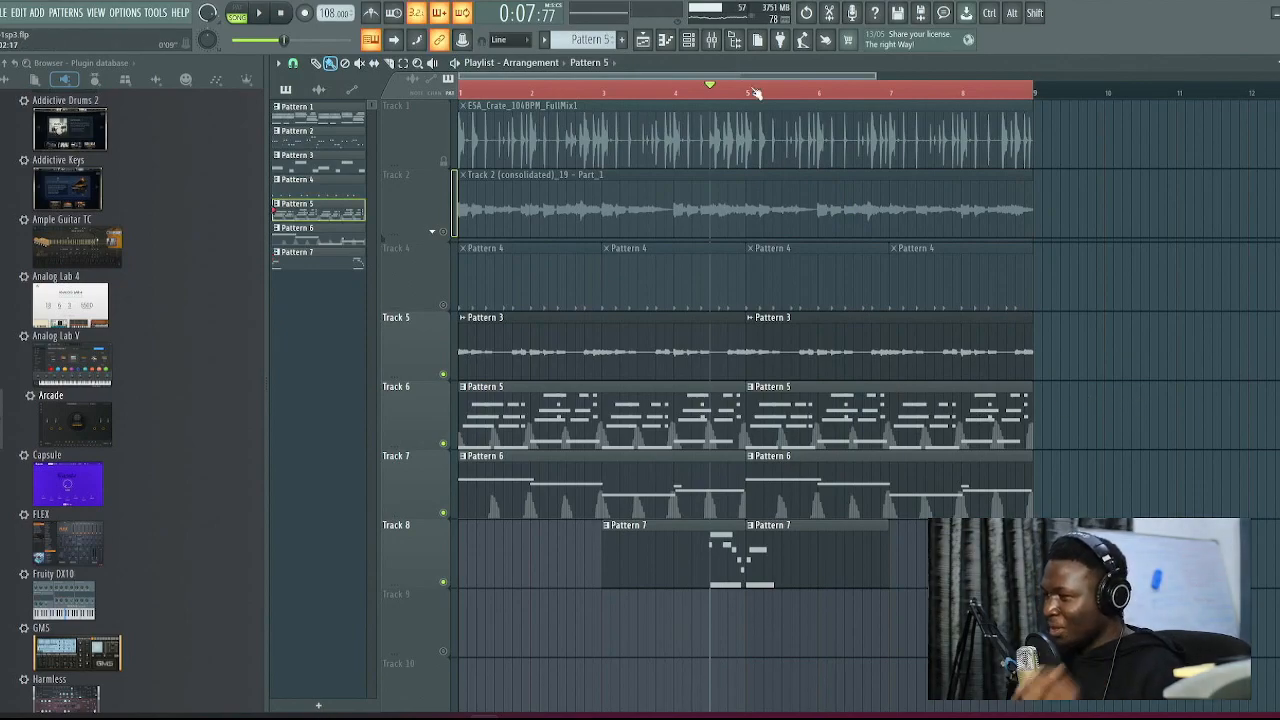
click(689, 39)
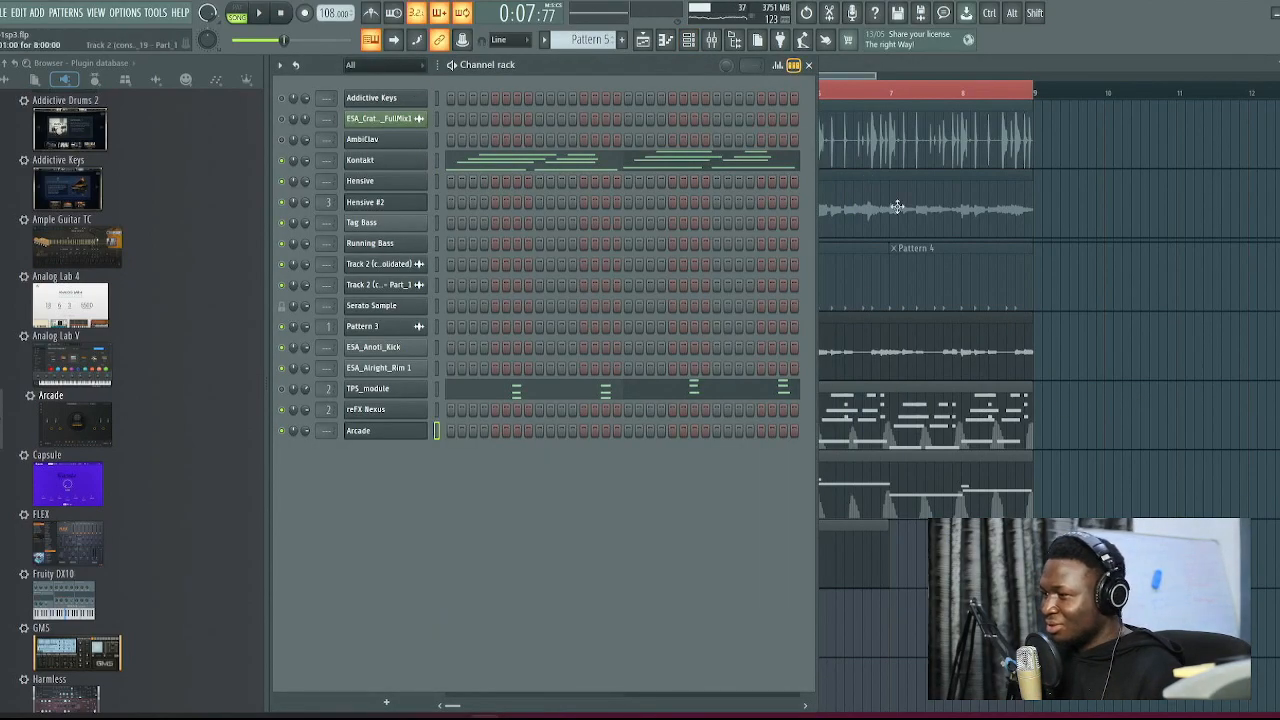
click(689, 39)
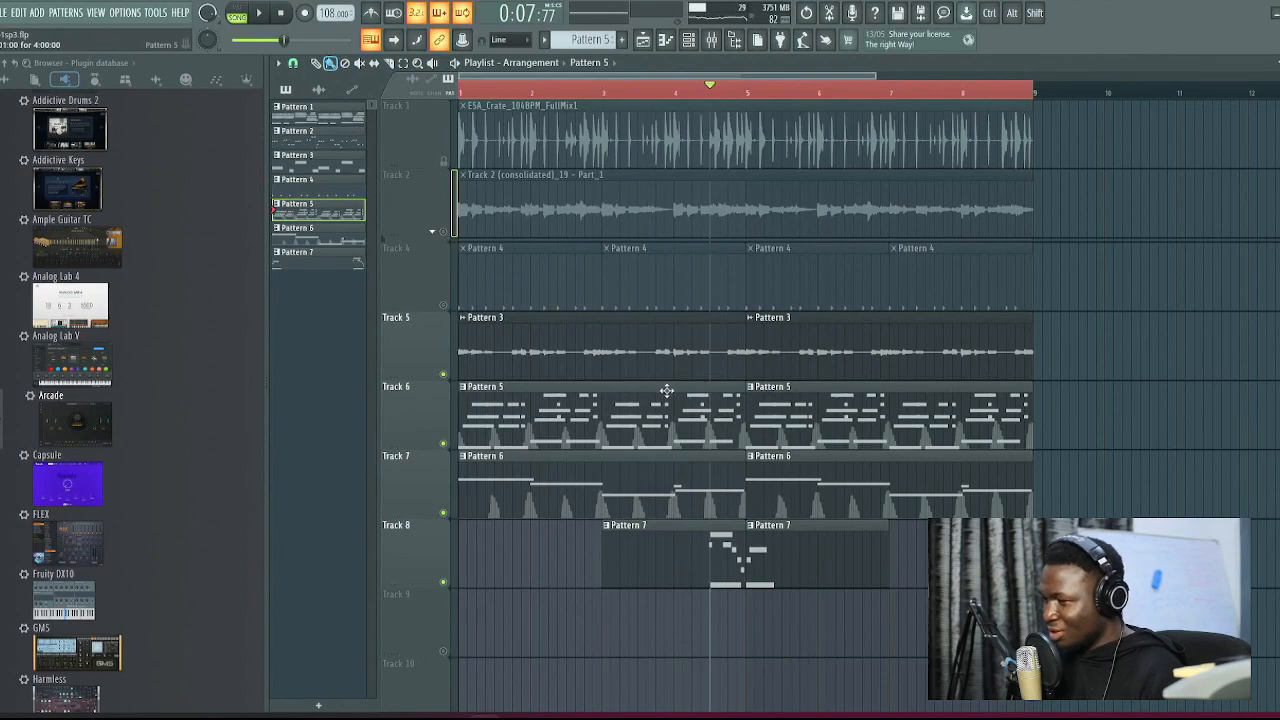
click(689, 39)
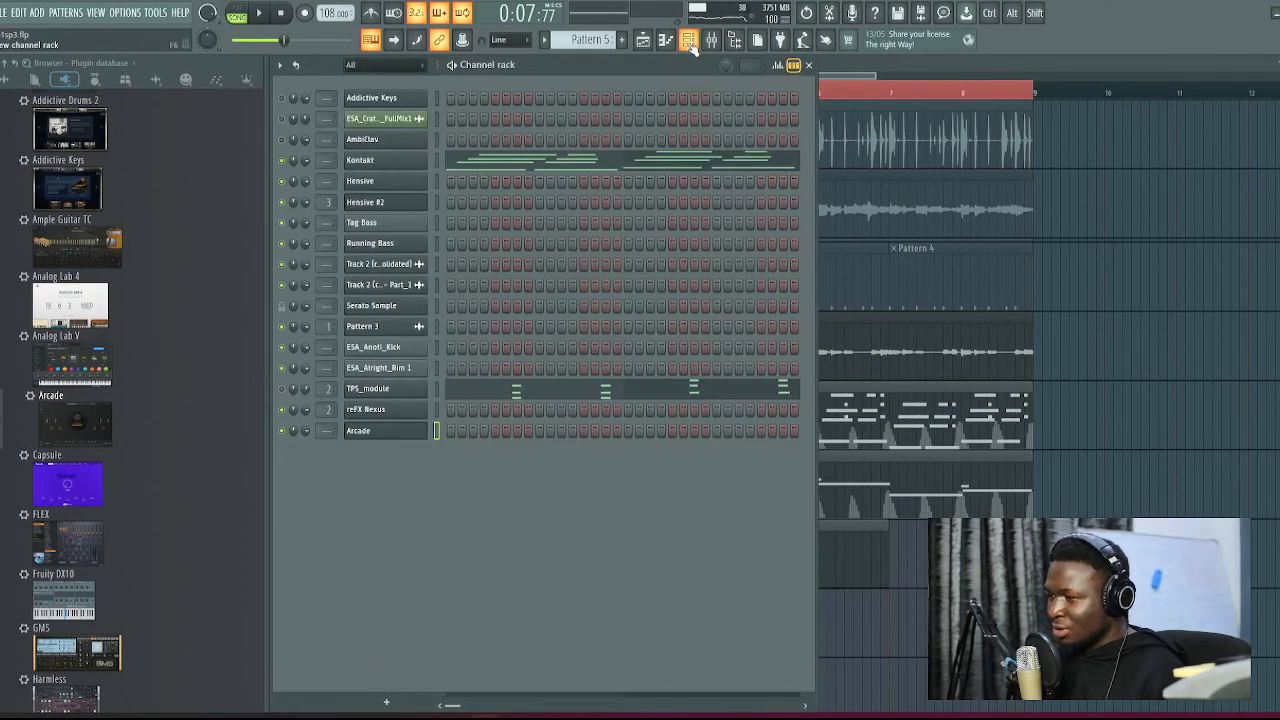
ctrl+click(283, 160)
click(455, 65)
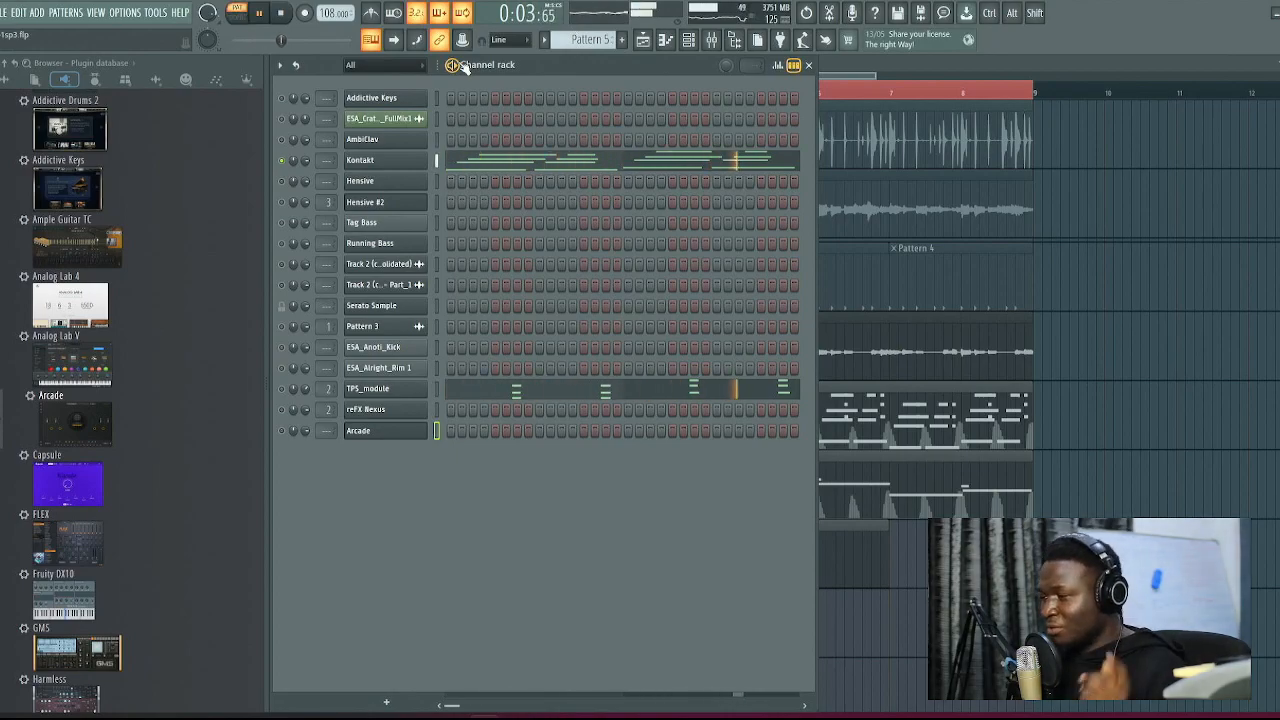
Examine the Kontakt channel's notes and its Electric Sunburst Deluxe instrument, then stop playback and return to the playlist
click(612, 168)
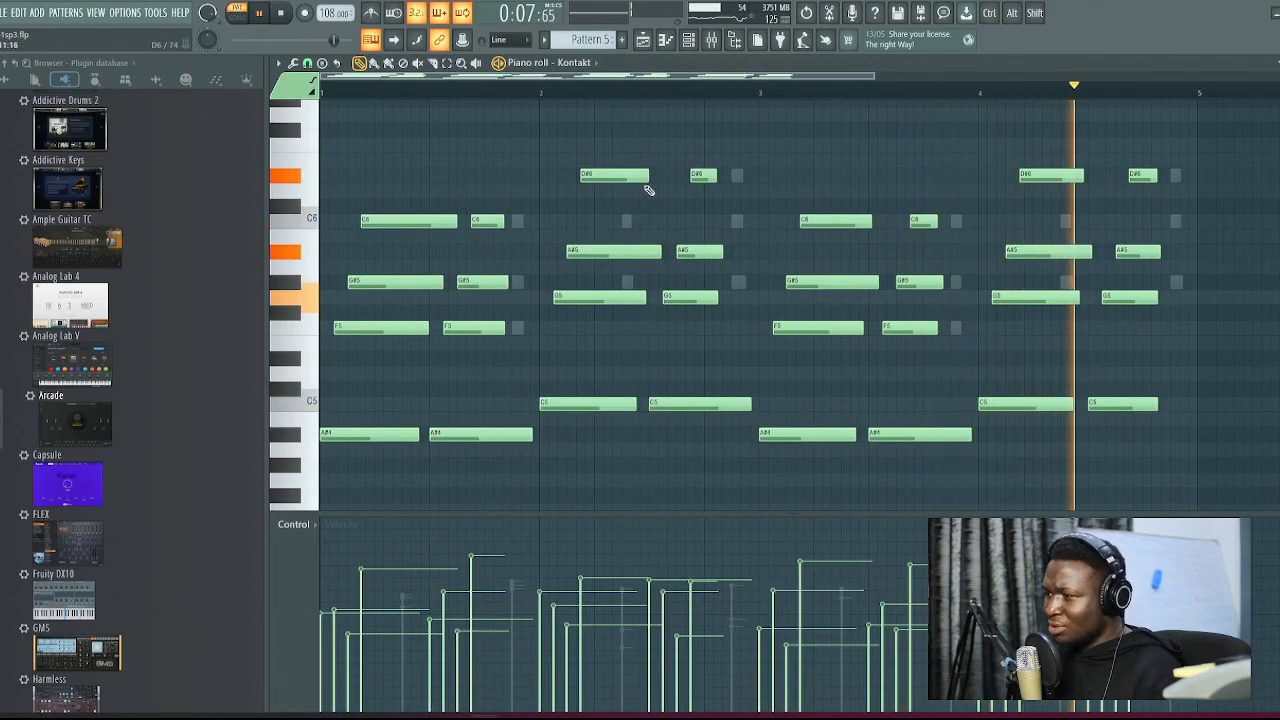
key(F7)
click(396, 165)
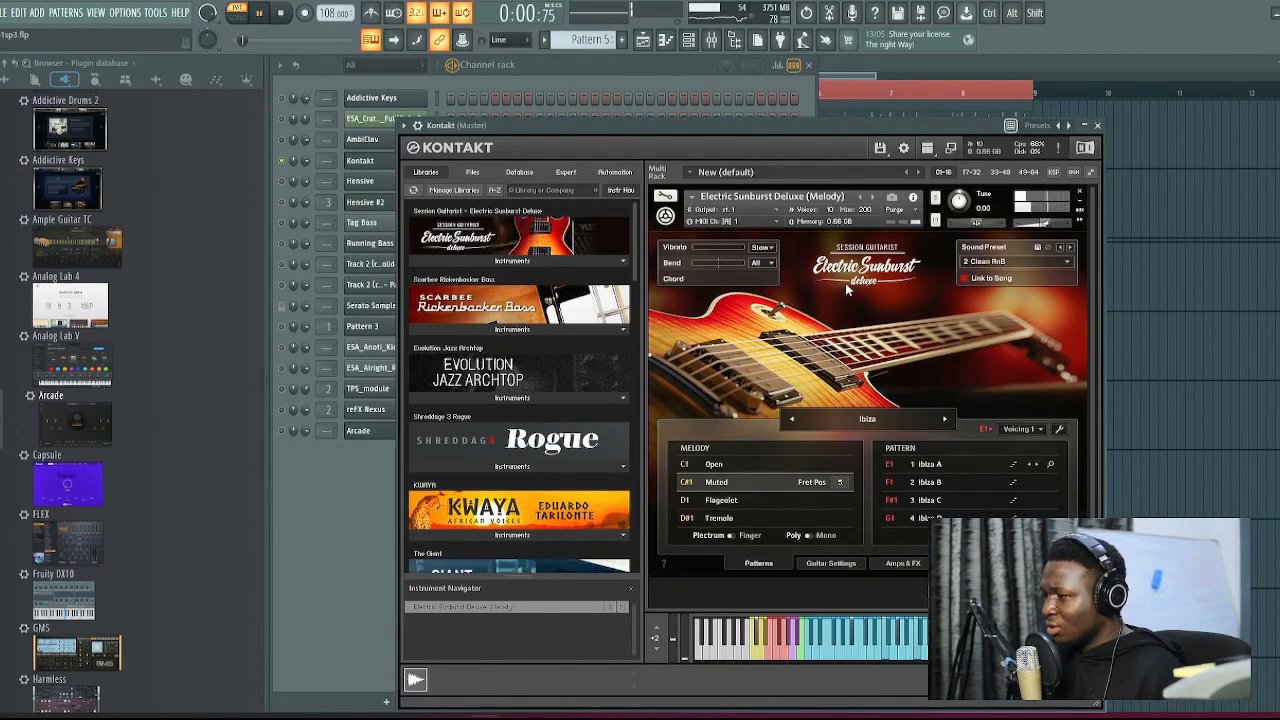
click(1098, 126)
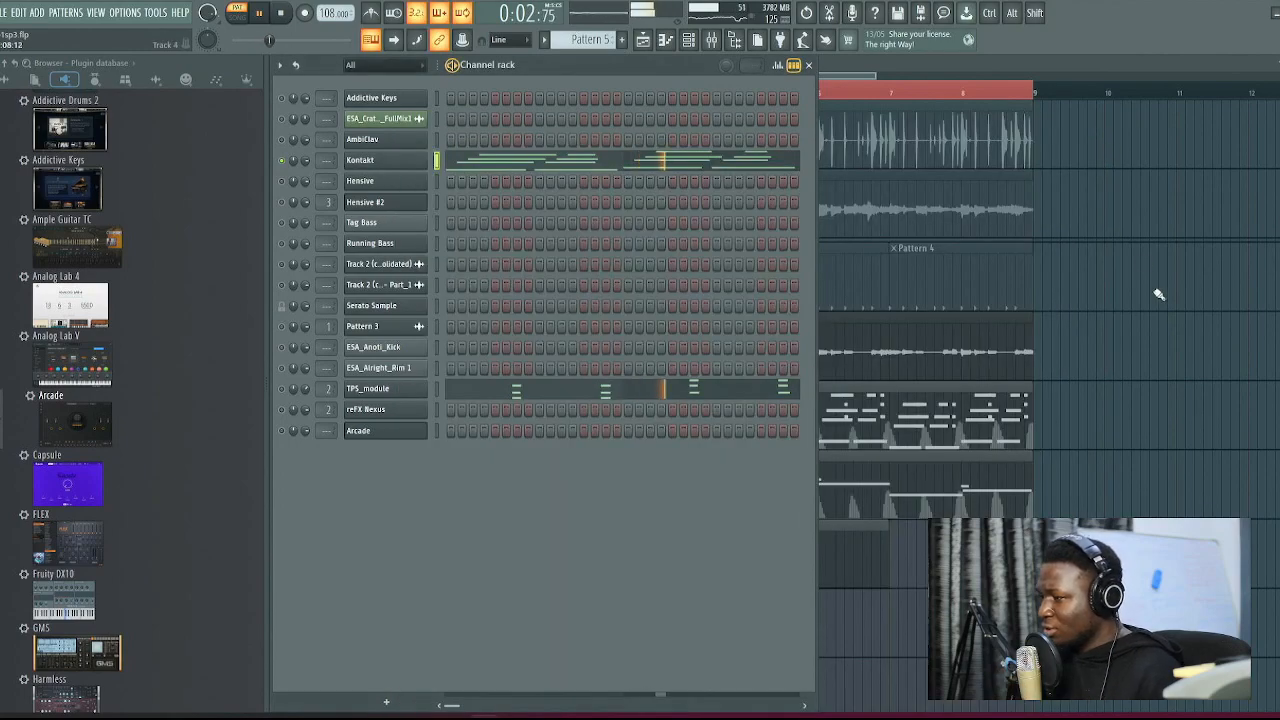
key(F6)
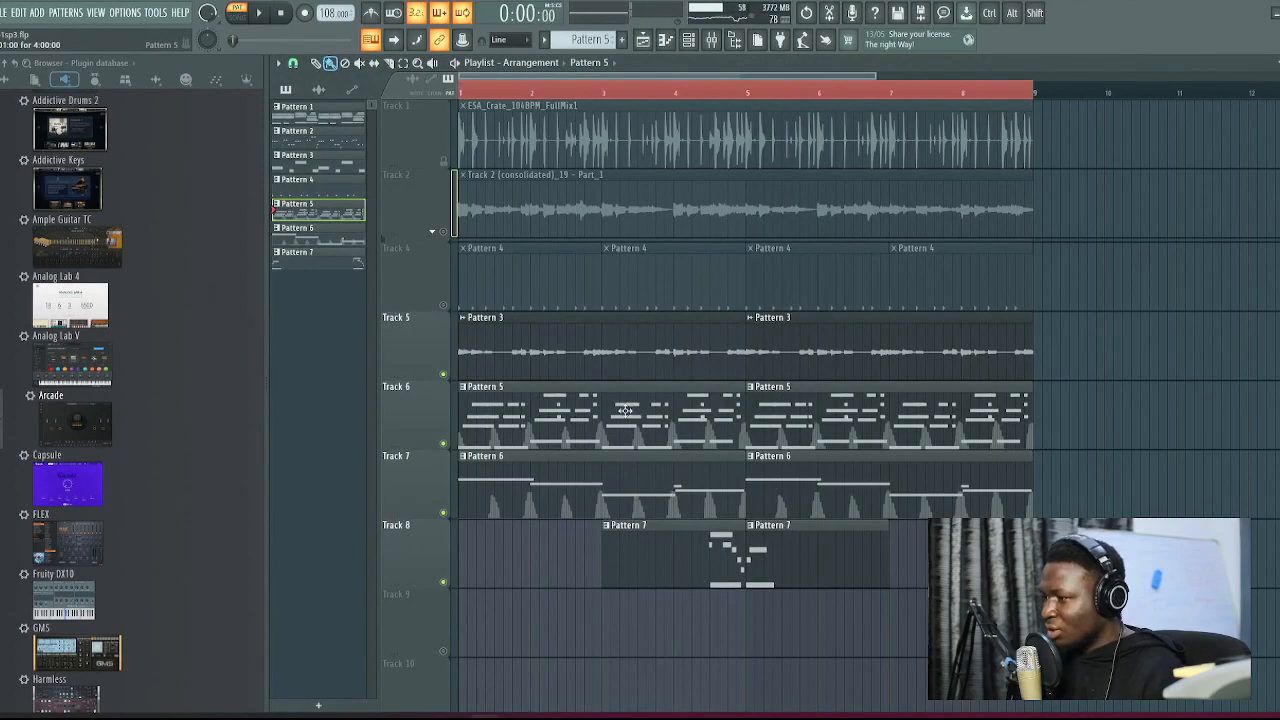
Audition the TPS_module channel of Pattern 5 in the channel rack, then return to the playlist
click(689, 40)
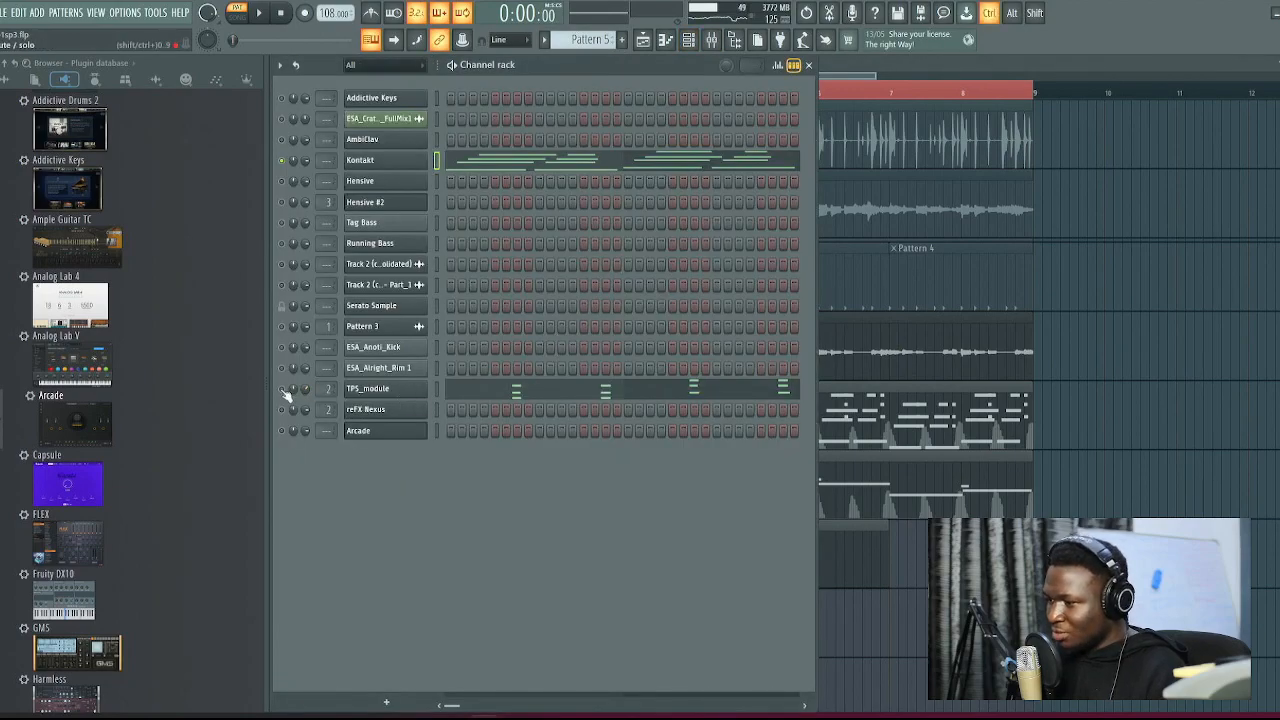
key(space)
key(space)
key(F6)
Select Pattern 6, view the Running Bass channel's Omnisphere patch Bass - Pursuit and play the pattern
click(822, 473)
click(689, 40)
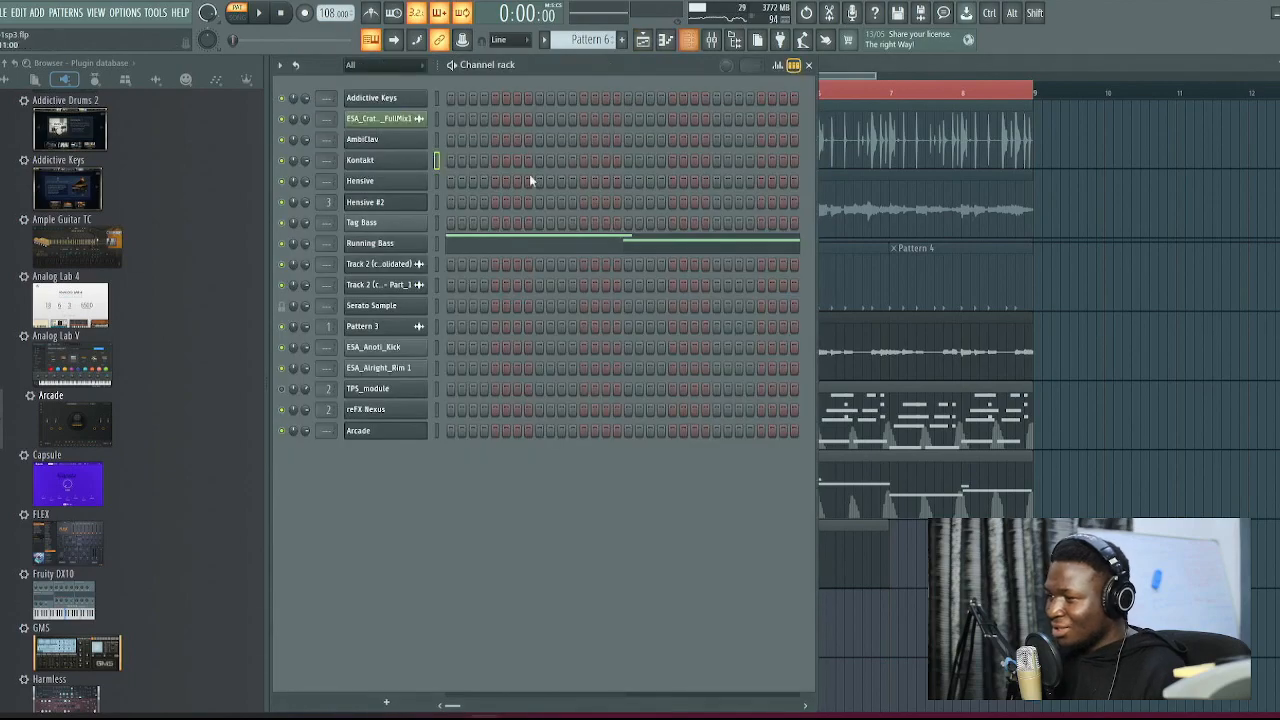
click(395, 244)
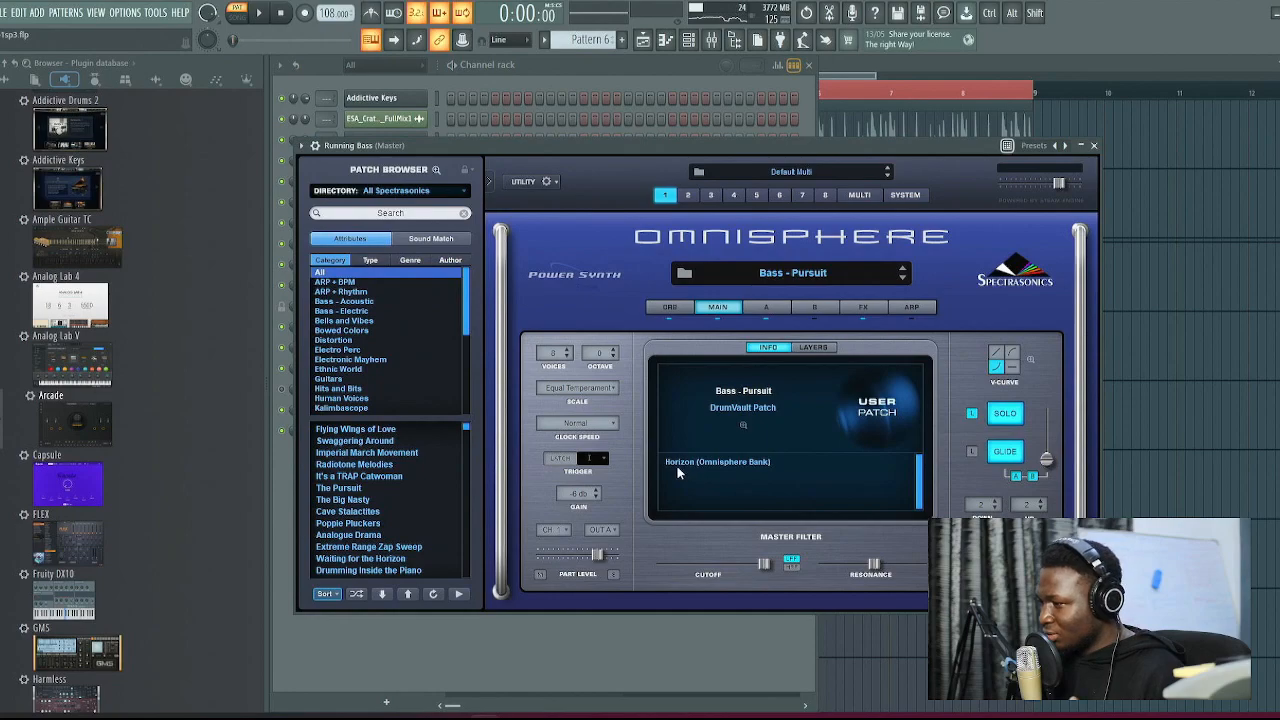
click(588, 69)
key(space)
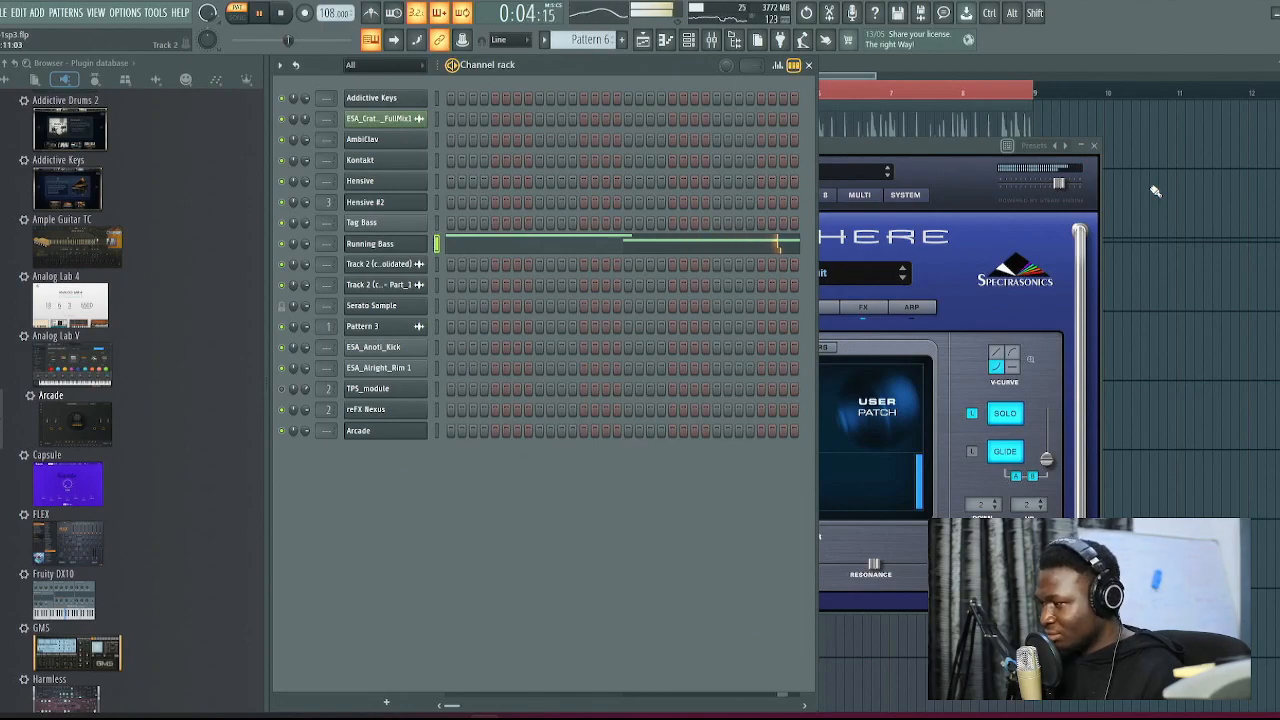
View the Hensive #2 instrument of Pattern 7 with its Jackie Shamisen preset, and return to the playlist
key(F5)
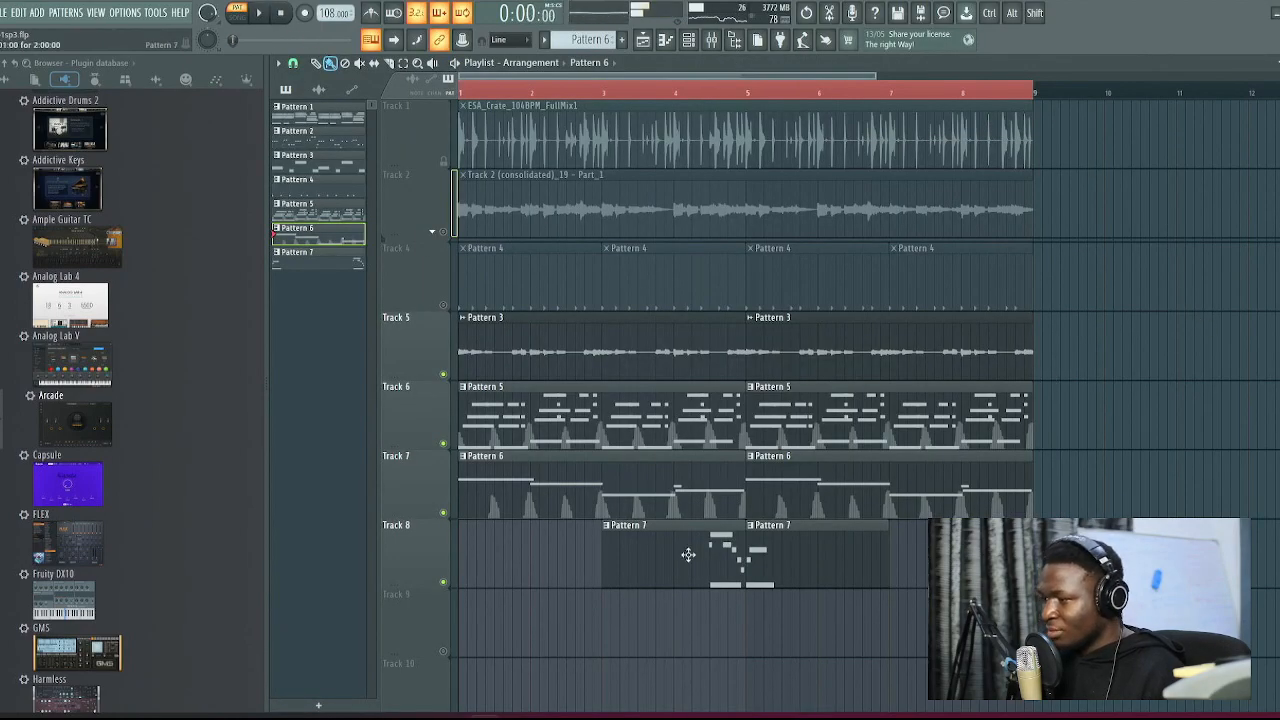
click(689, 41)
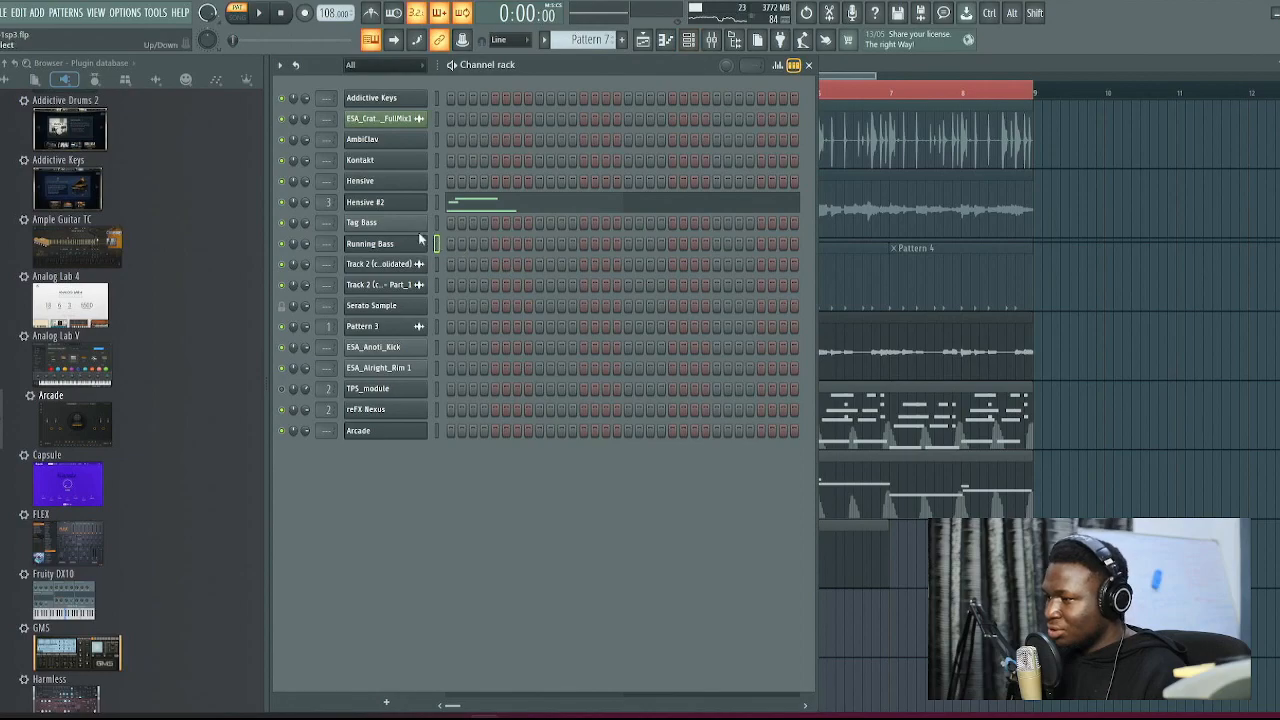
click(390, 203)
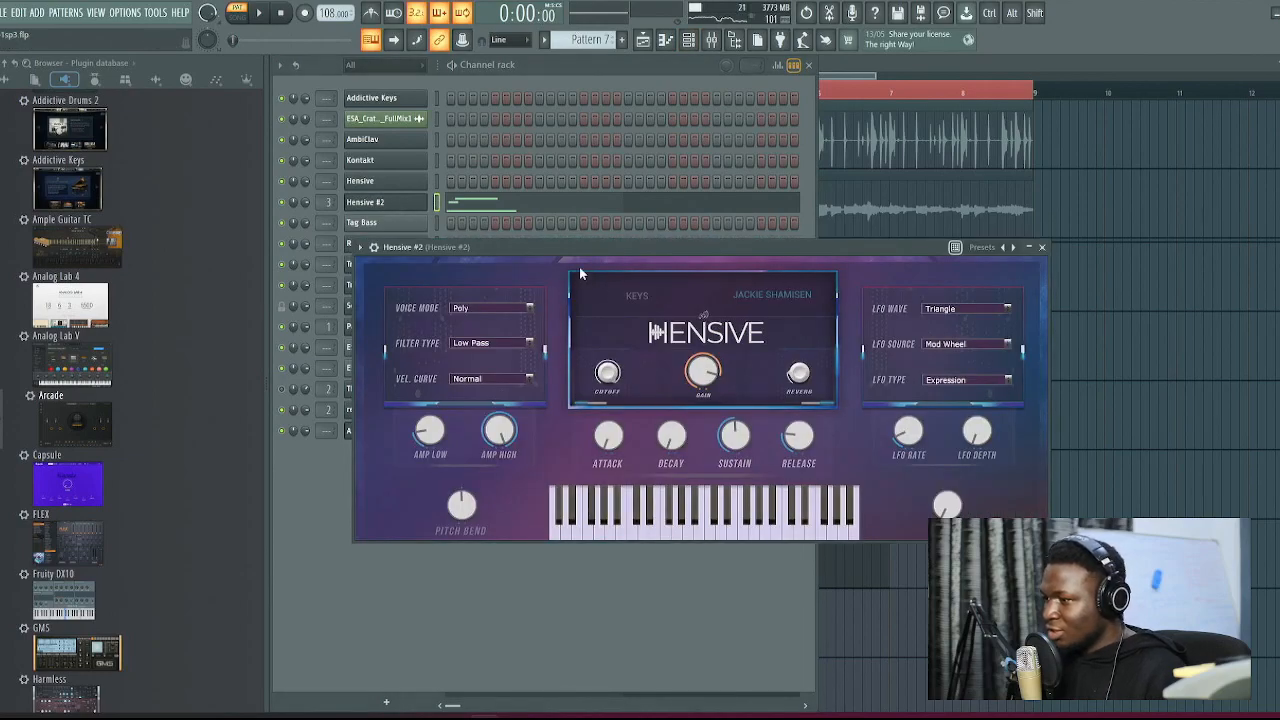
drag(538, 254, 575, 341)
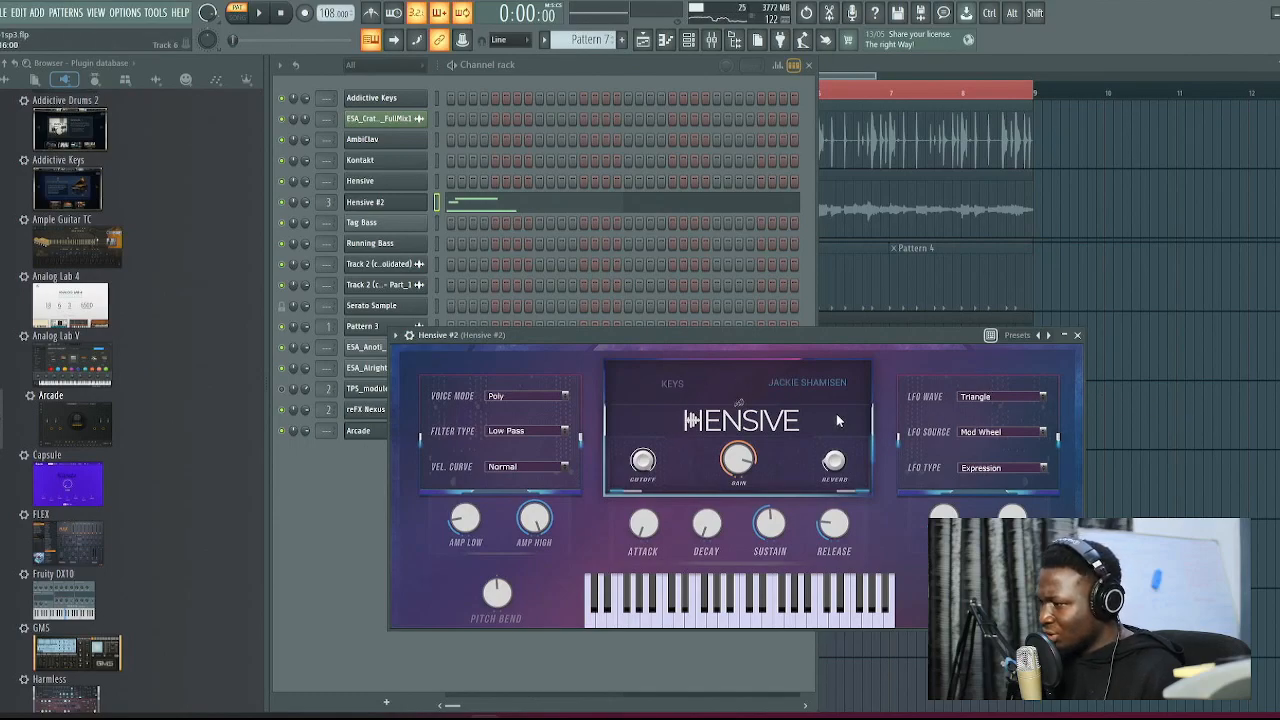
click(1180, 432)
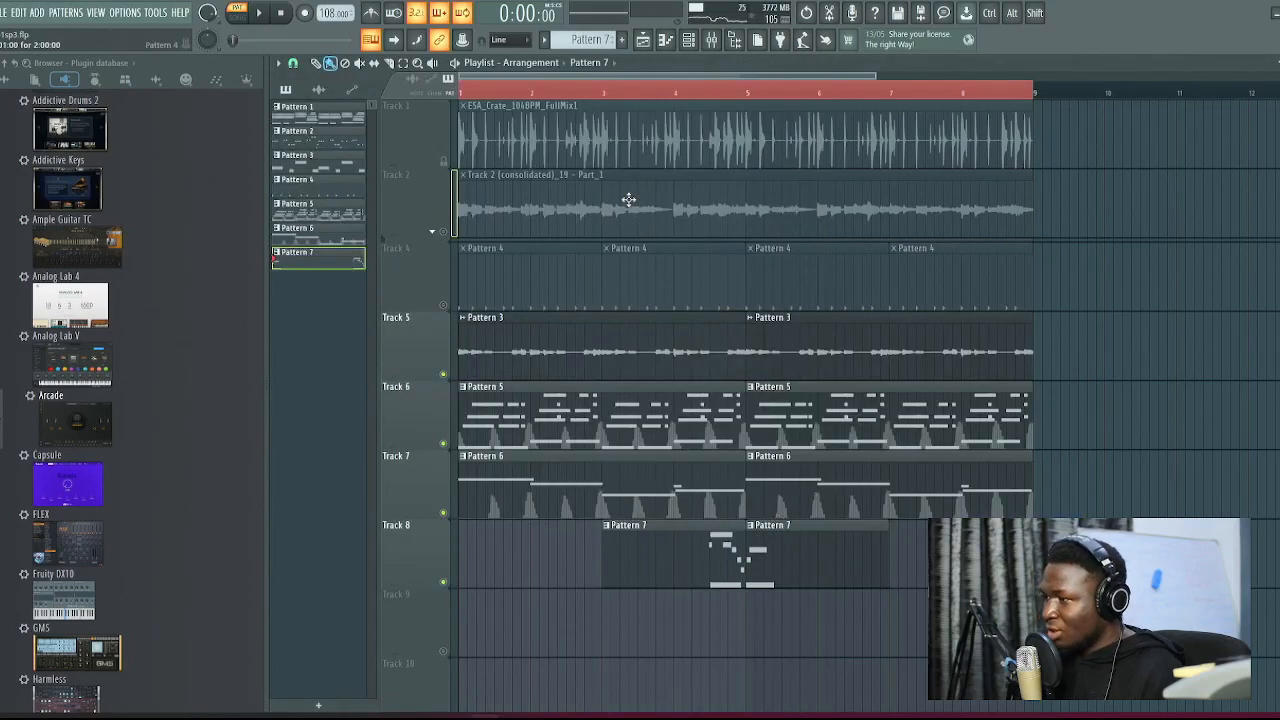
Solo Track 8 to audition the Pattern 7 melody, stop playback and restore the other instrument tracks
right_click(443, 581)
key(space)
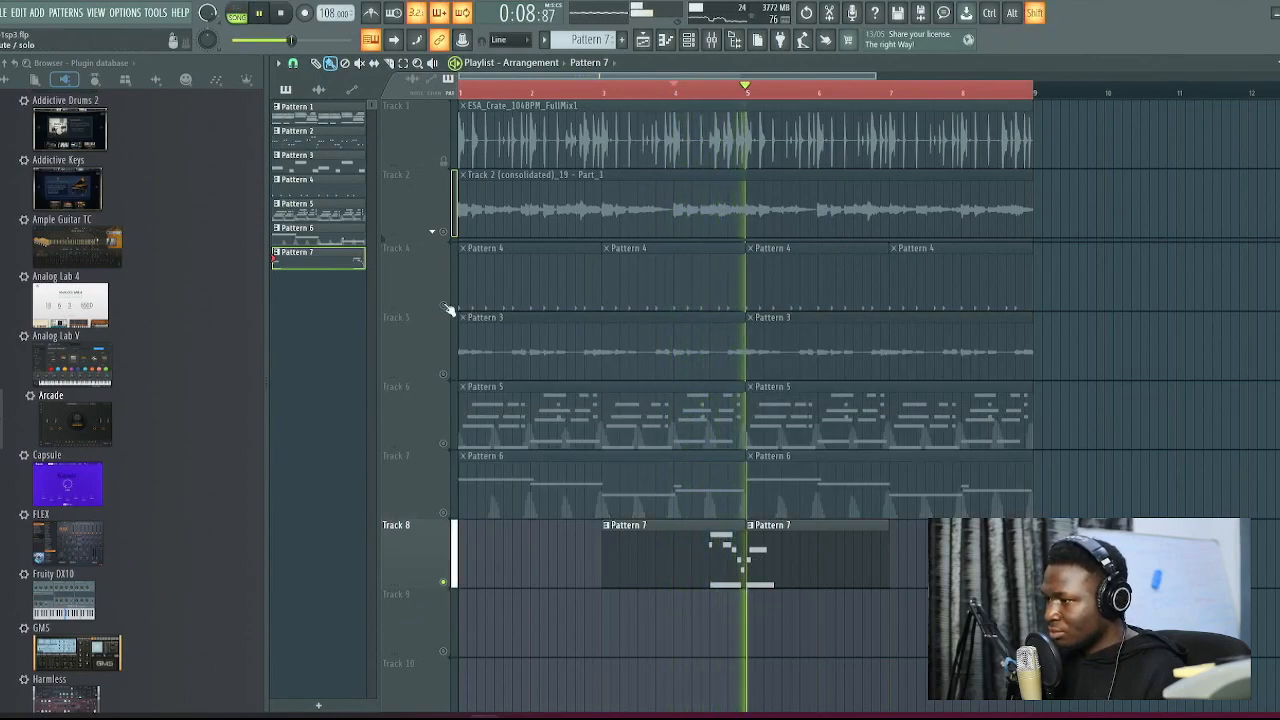
key(space)
click(445, 375)
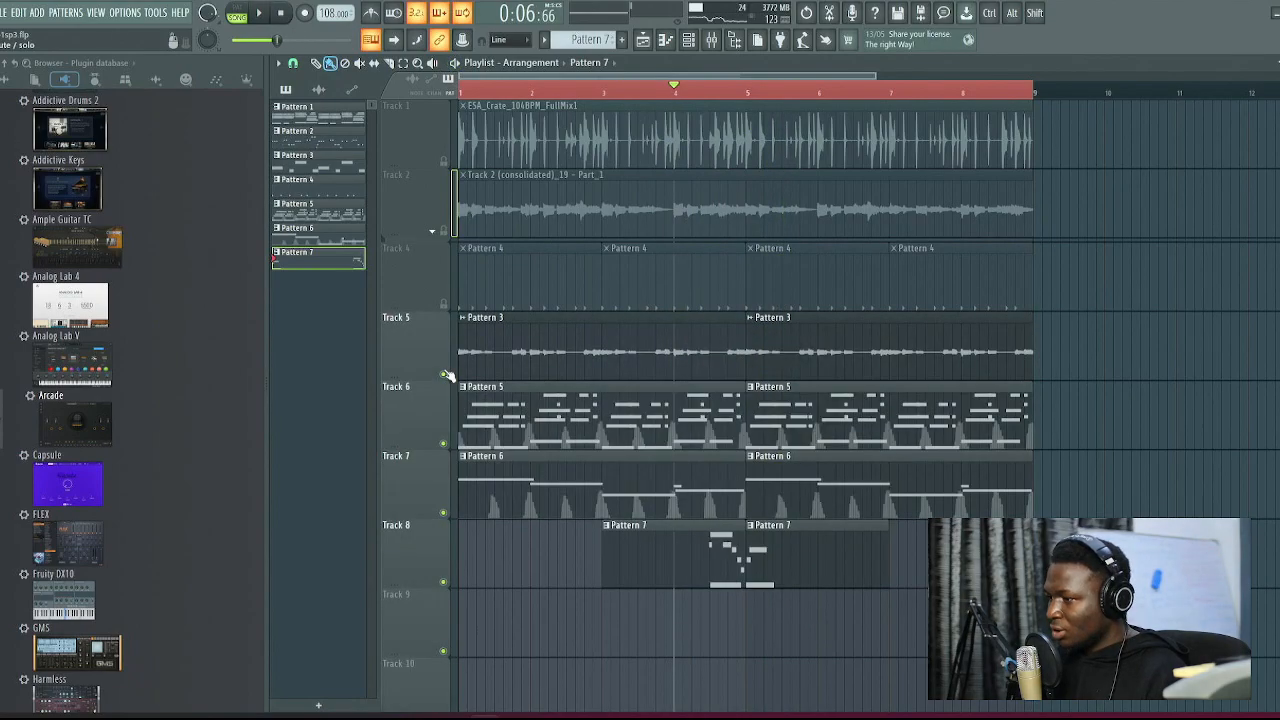
Examine the effects on the Hensive #2 mixer insert during playback, then return to the playlist and stop
click(704, 38)
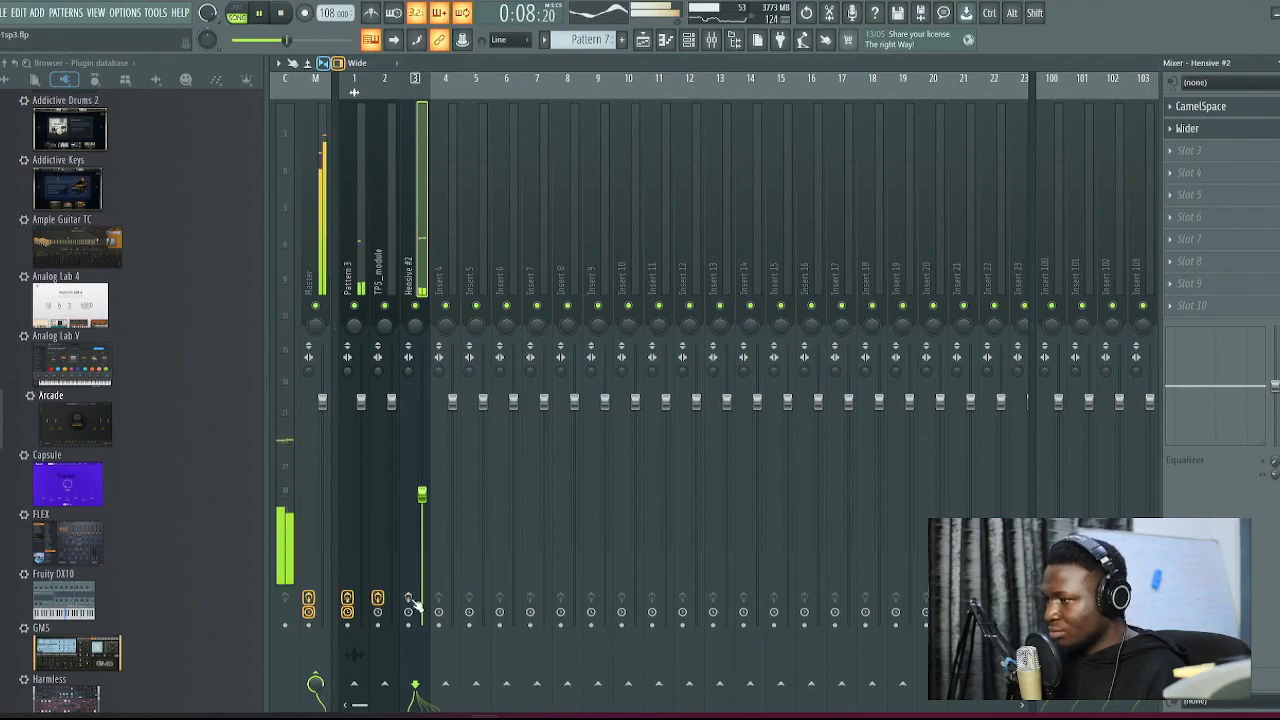
click(711, 40)
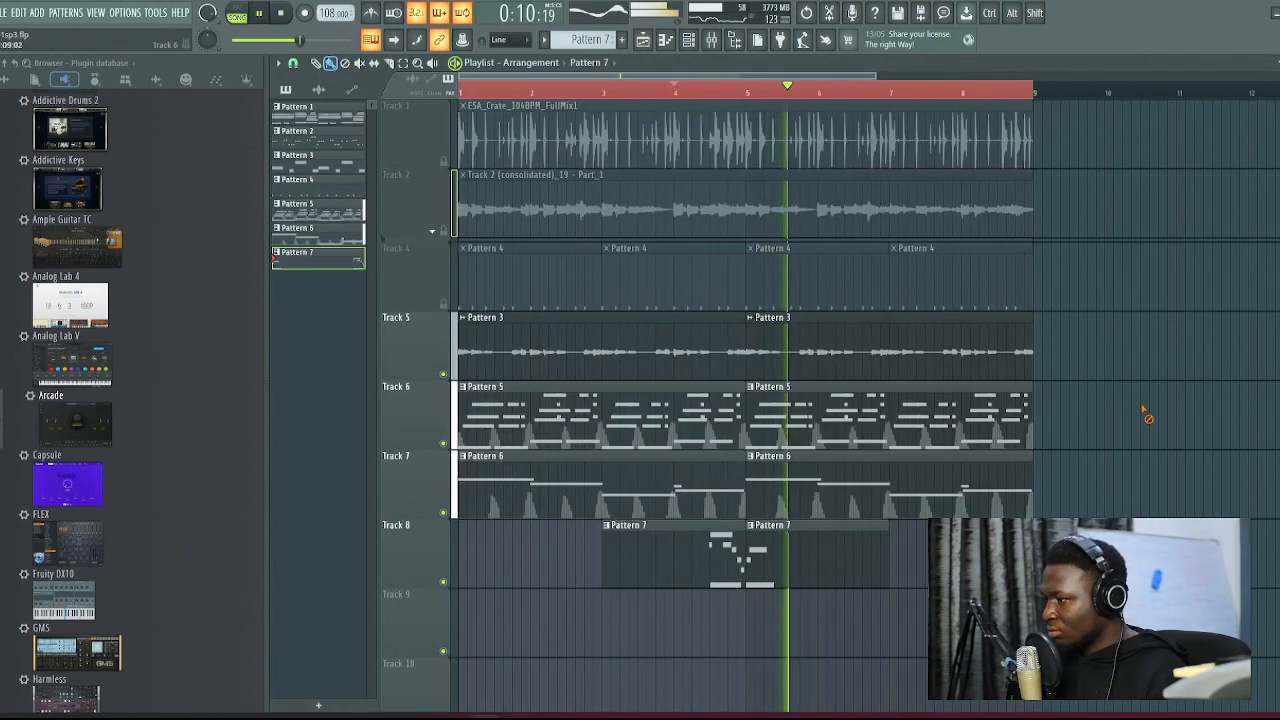
key(space)
Load the Soothe sampler kit from the Hooked line into the Arcade channel
click(689, 40)
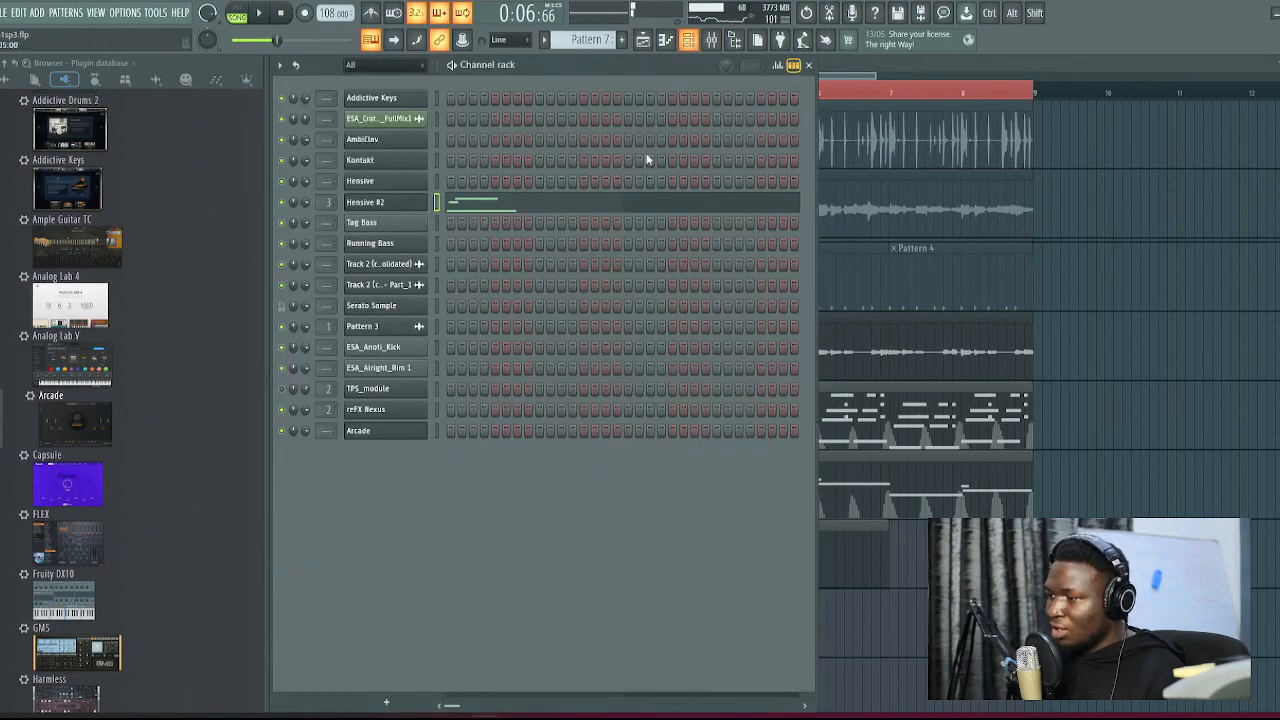
click(390, 433)
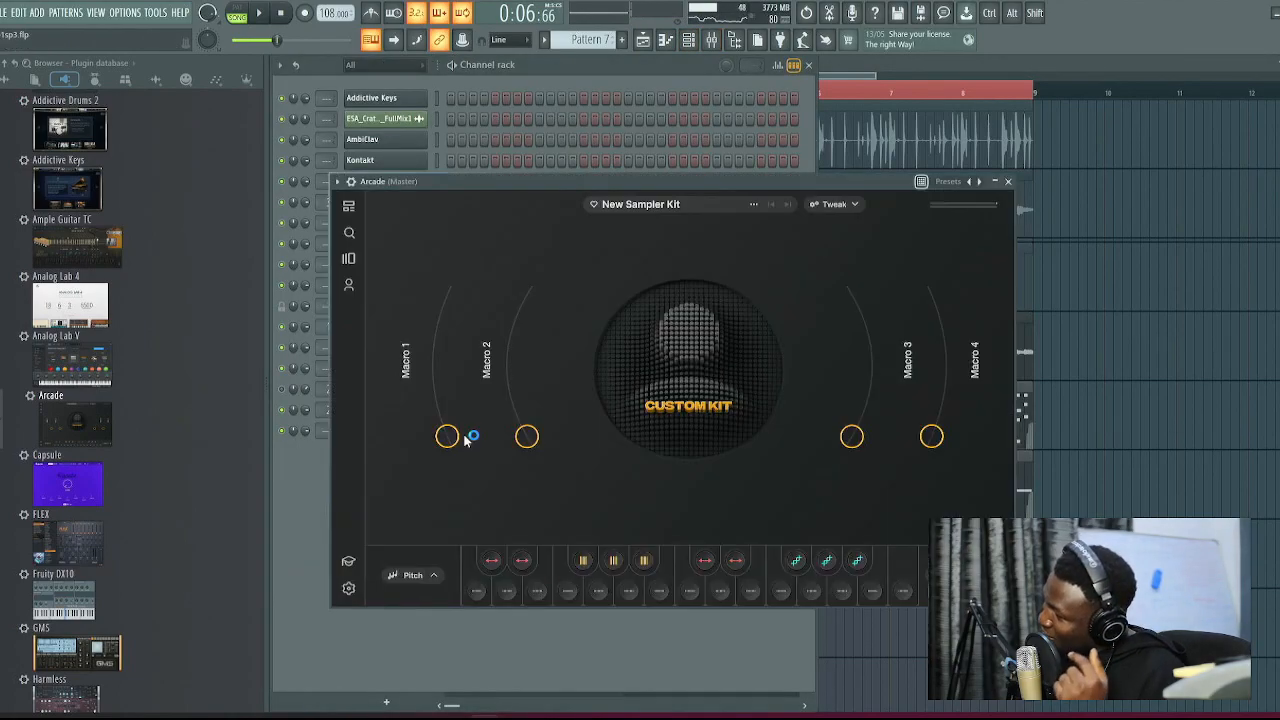
click(356, 238)
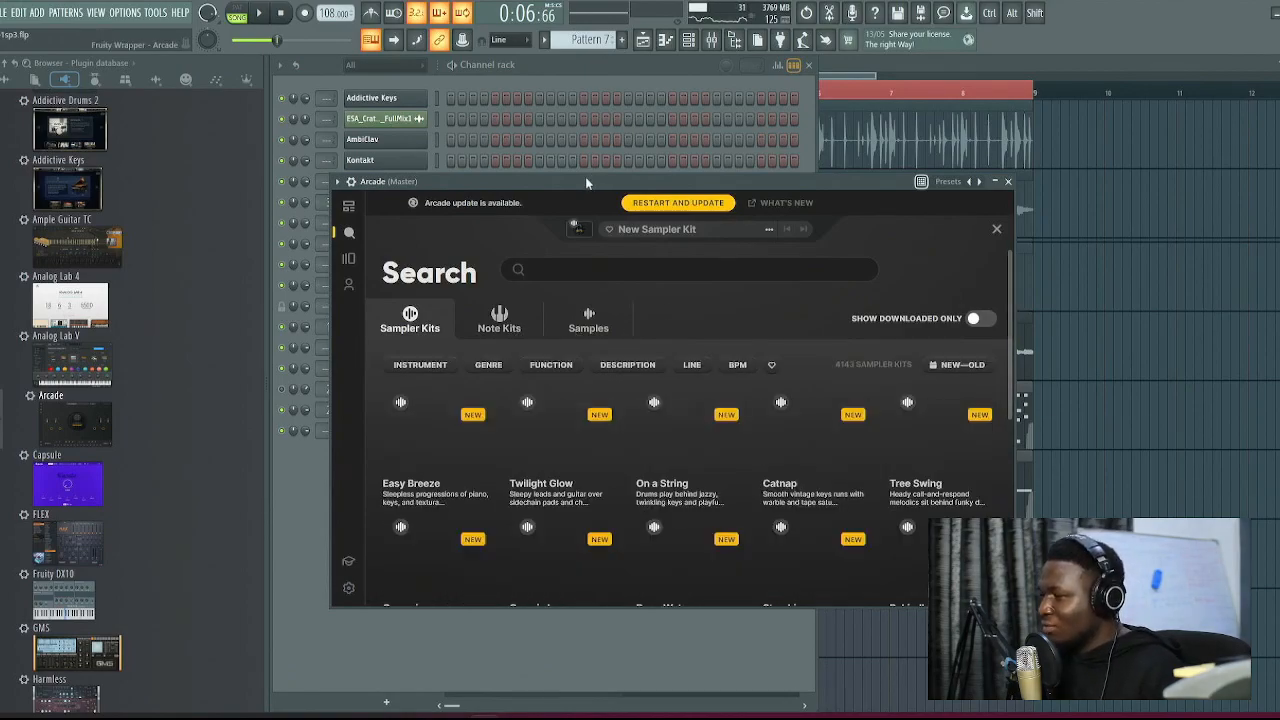
drag(585, 178, 606, 134)
click(1000, 276)
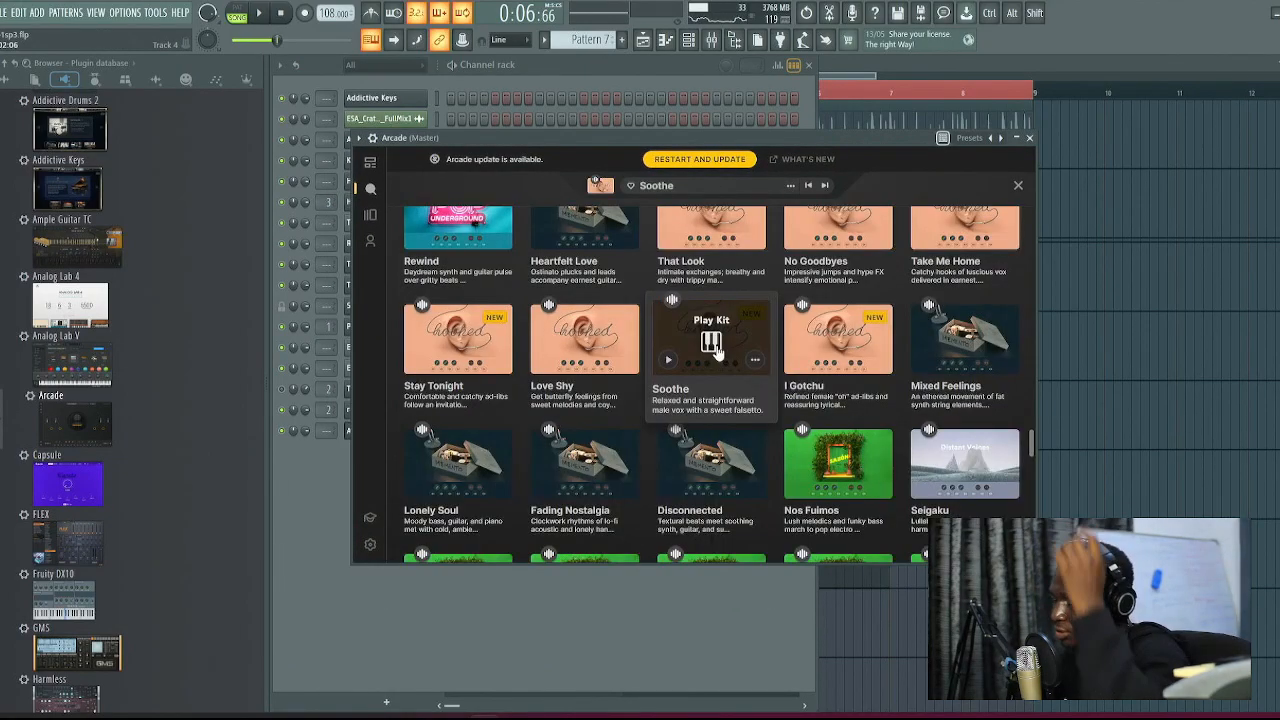
click(700, 345)
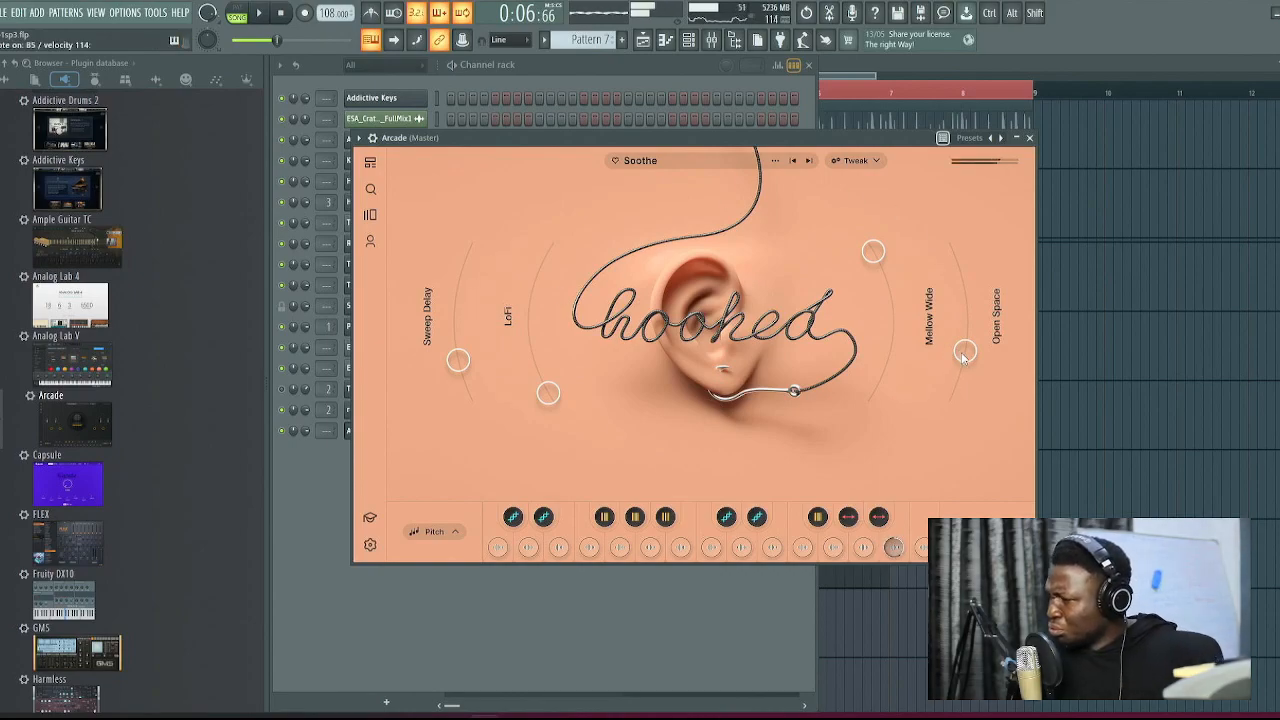
Audition the Arcade kit over the song, create Pattern 8 and play its F#5 and B5 notes in the piano roll
key(F5)
key(space)
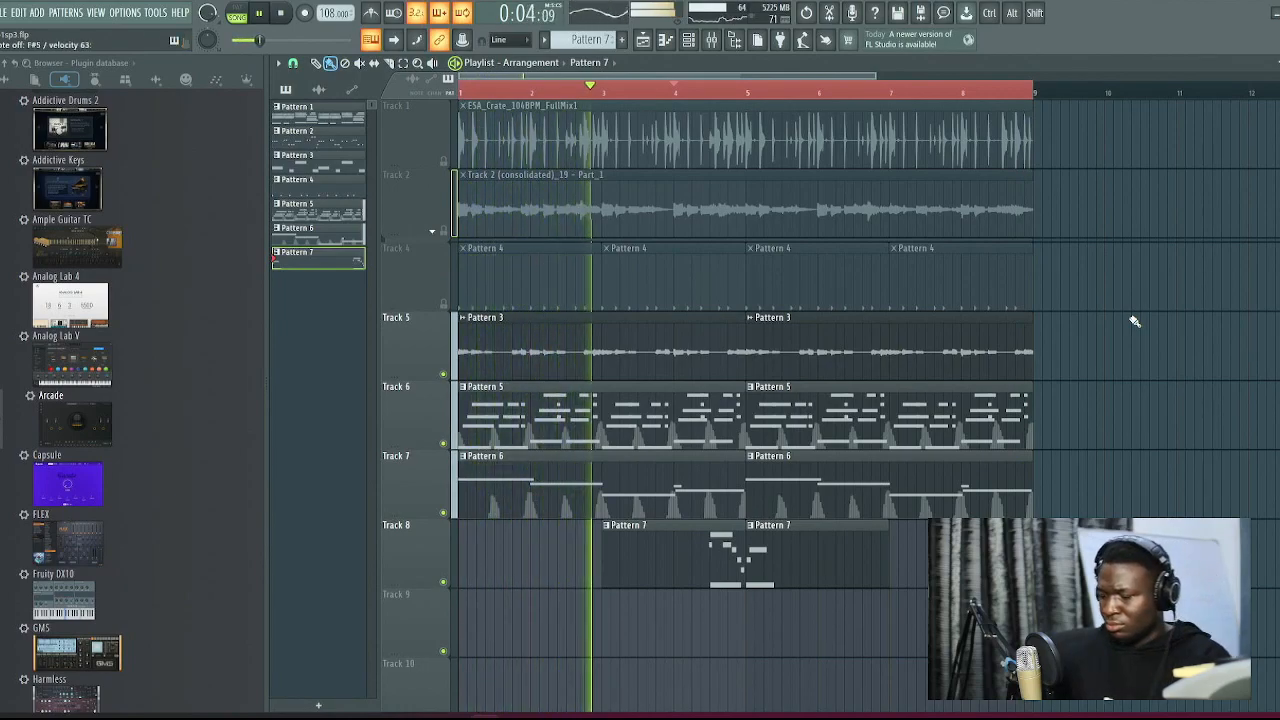
key(ctrl+space)
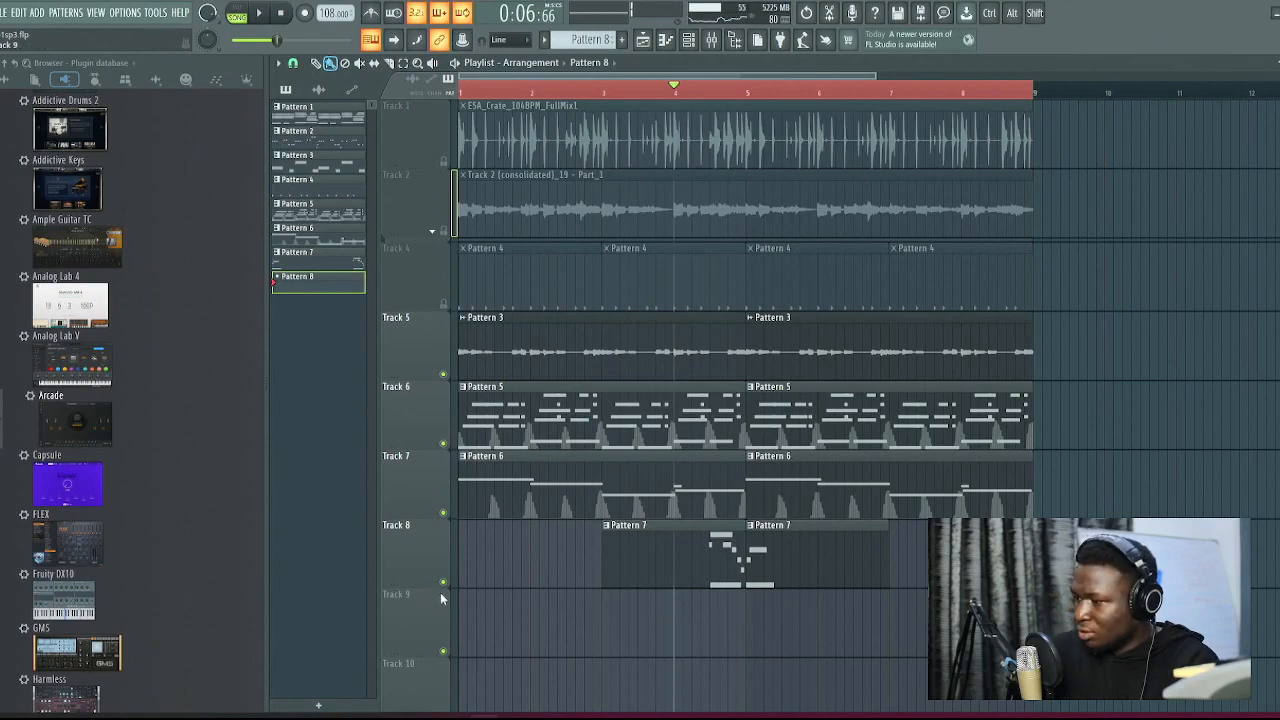
key(F7)
key(space)
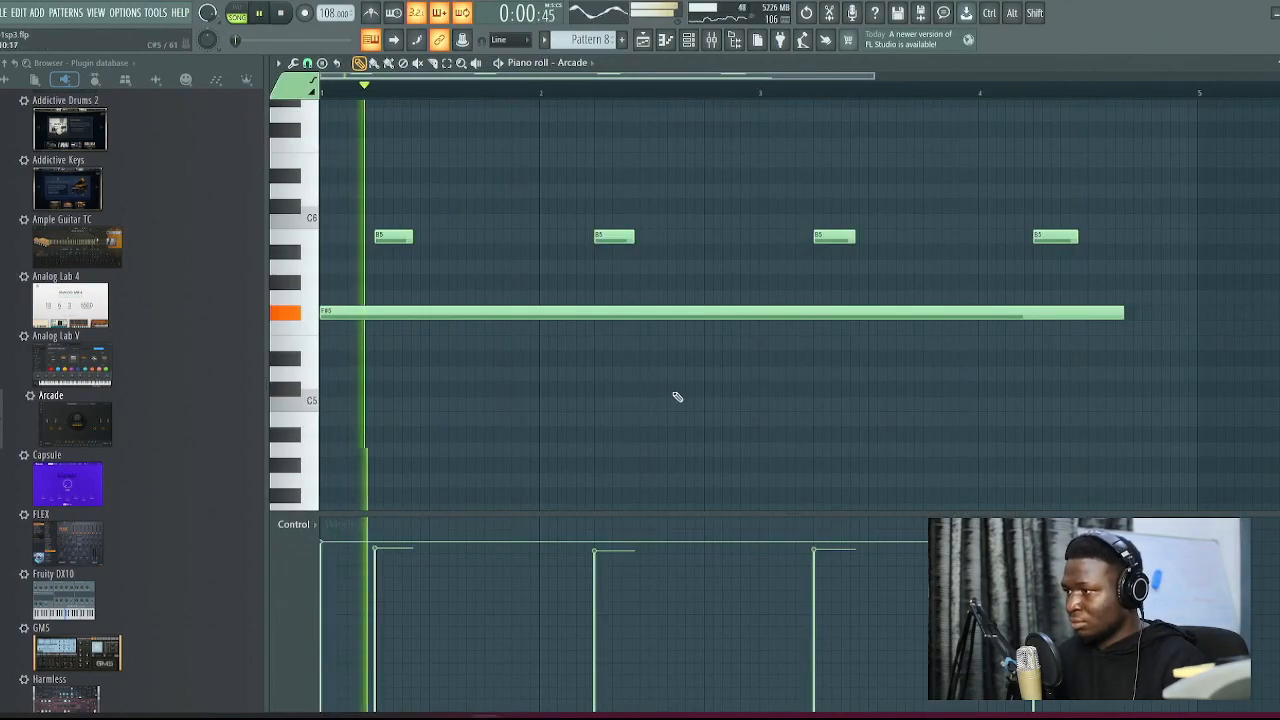
Rename Pattern 8 to Arc_Vox_Soothe, stop playback and return to the playlist
click(545, 40)
key(F2)
text(Arc_V)
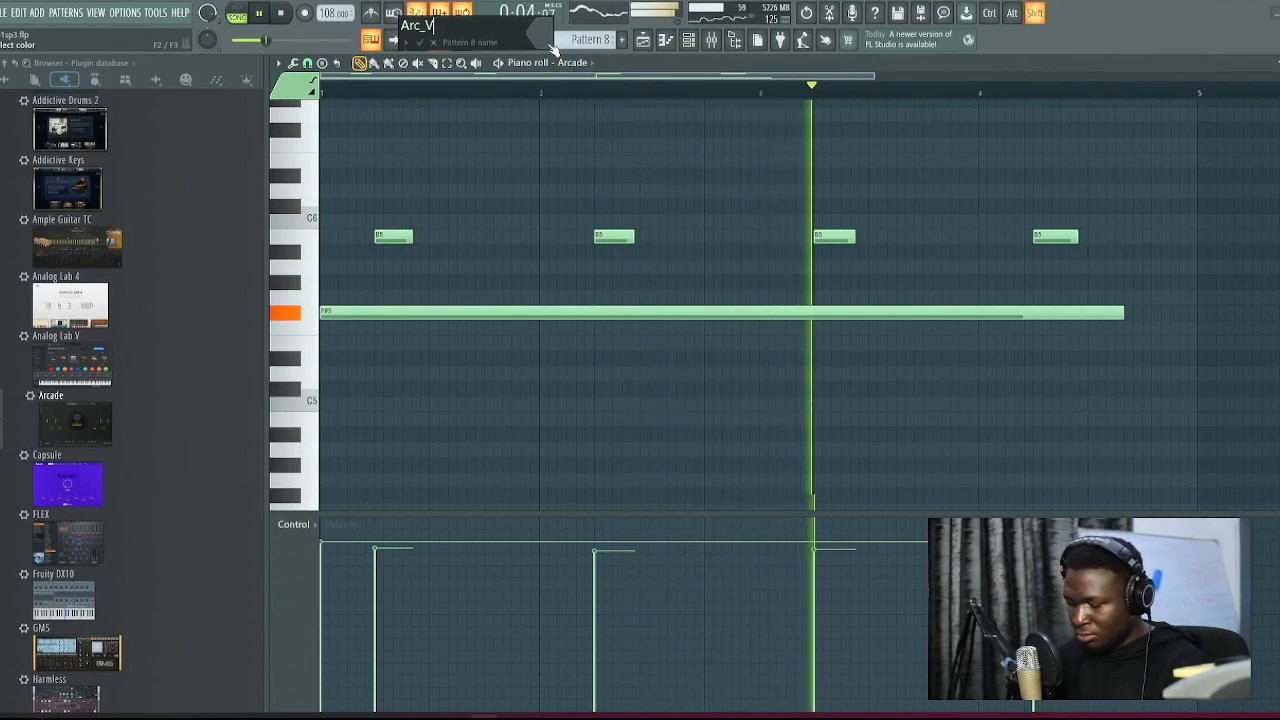
text(ox_S)
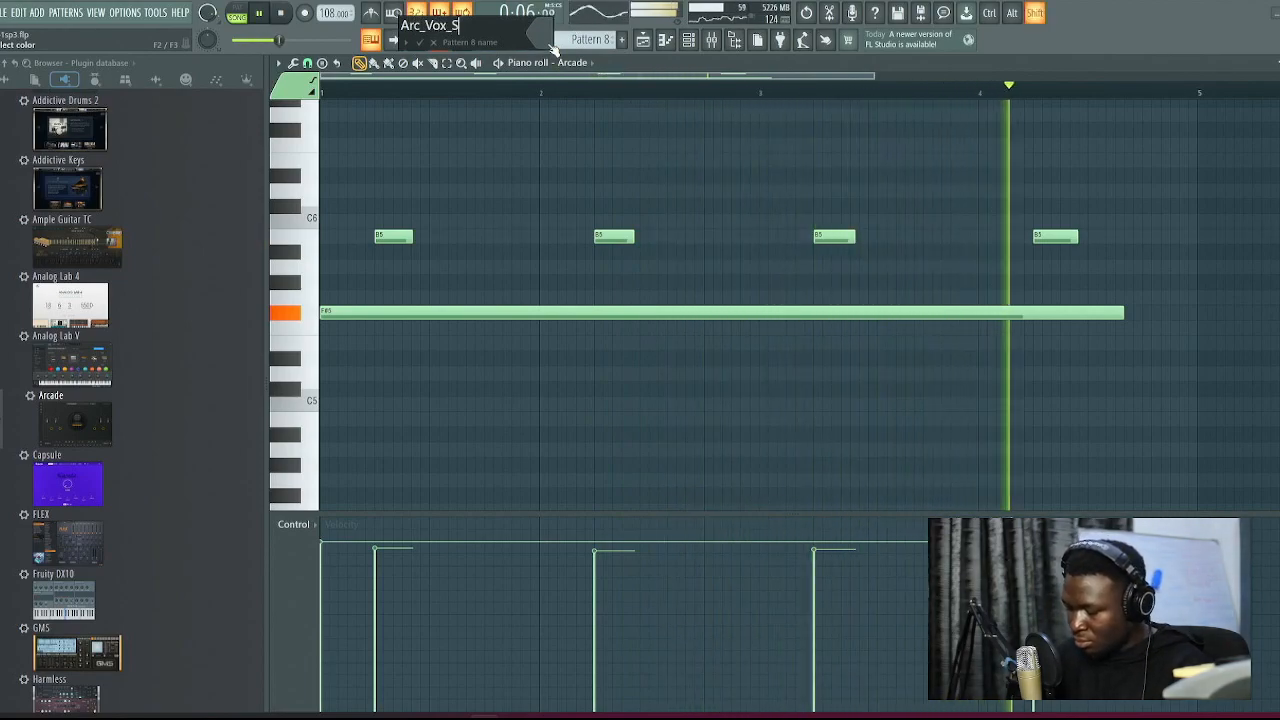
text(oothe)
key(Return)
key(space)
key(F5)
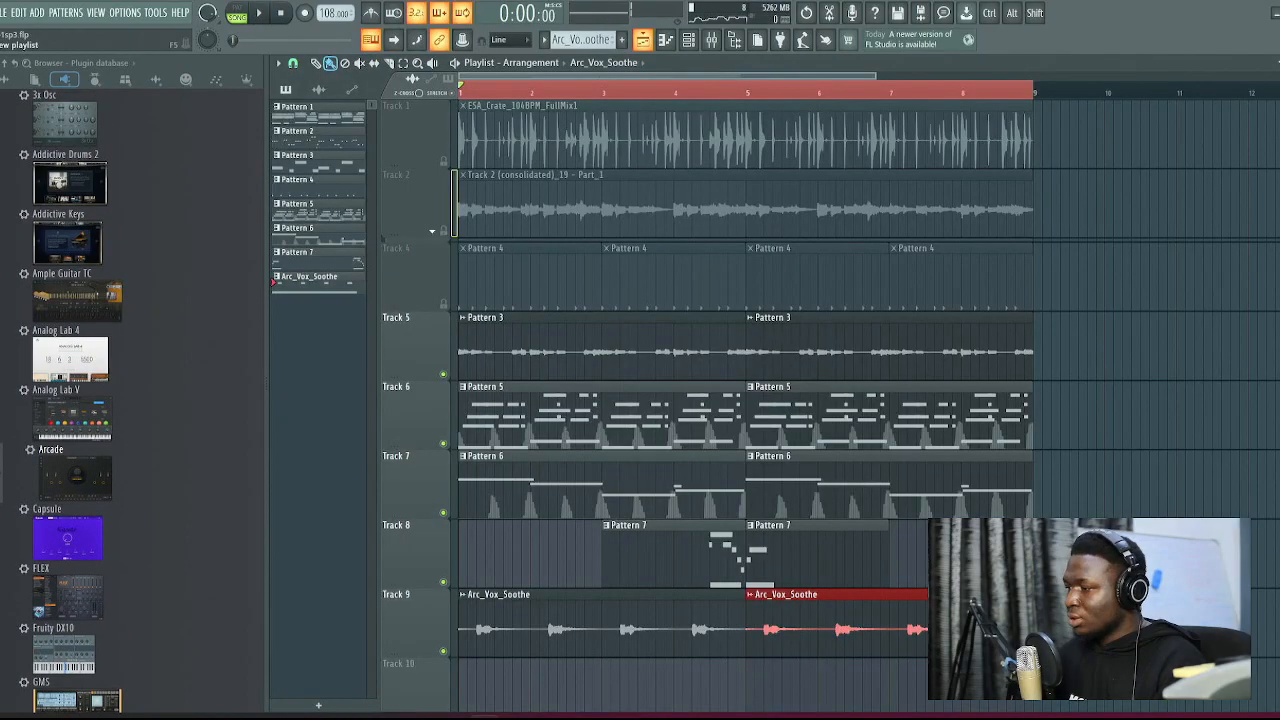
Route the Arc_Vox_Soothe audio clip to mixer insert 4 and load FabFilter Pro-Q 3 in its first effect slot
double_click(808, 625)
click(717, 235)
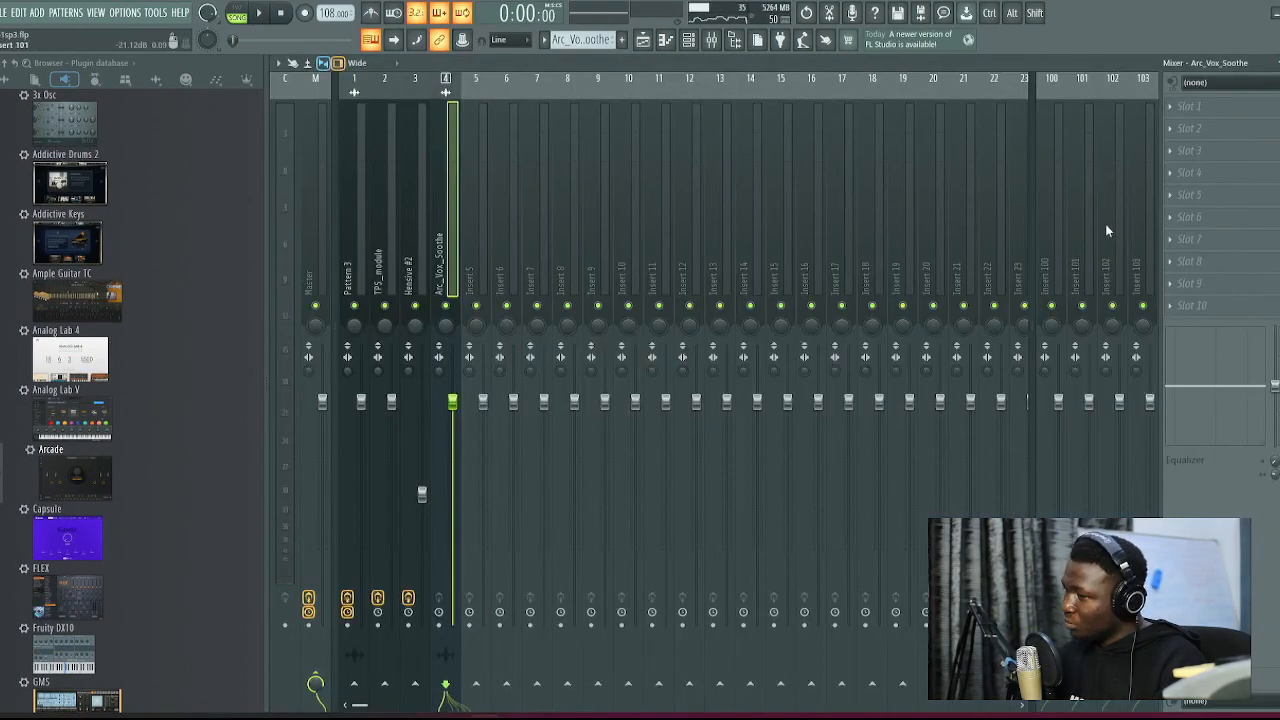
click(1185, 109)
mouse_move(877, 176)
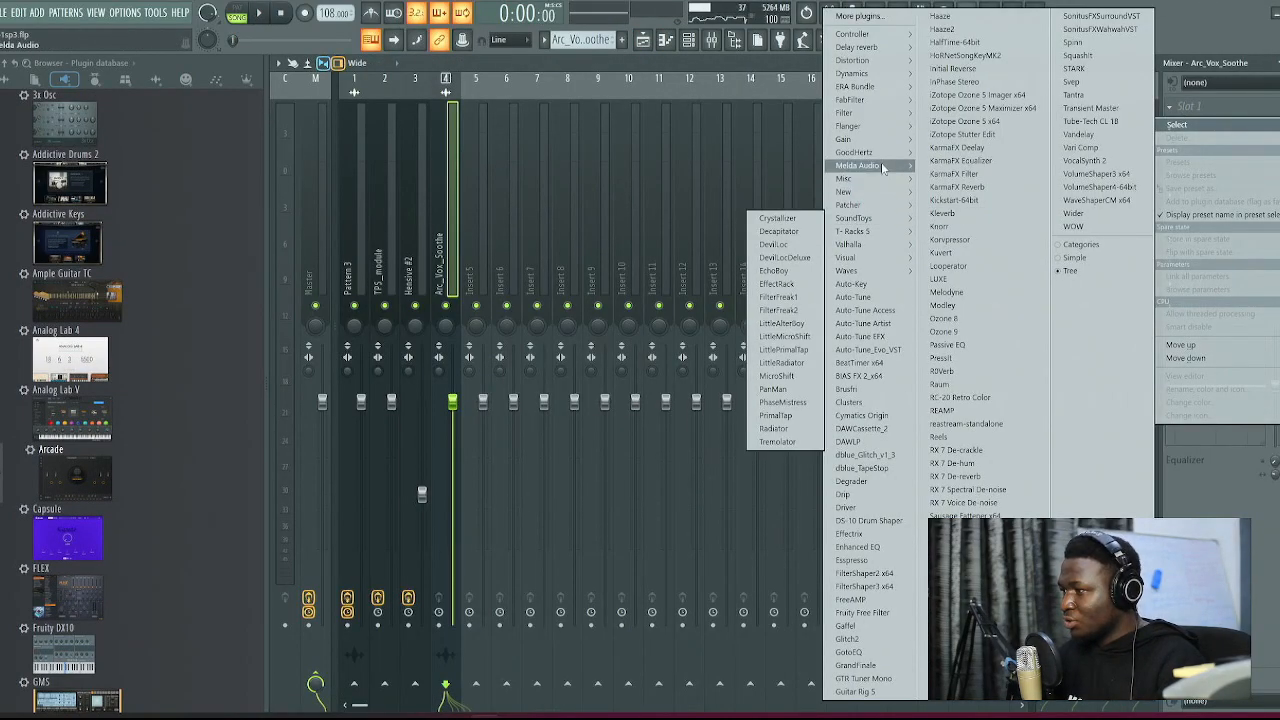
mouse_move(872, 102)
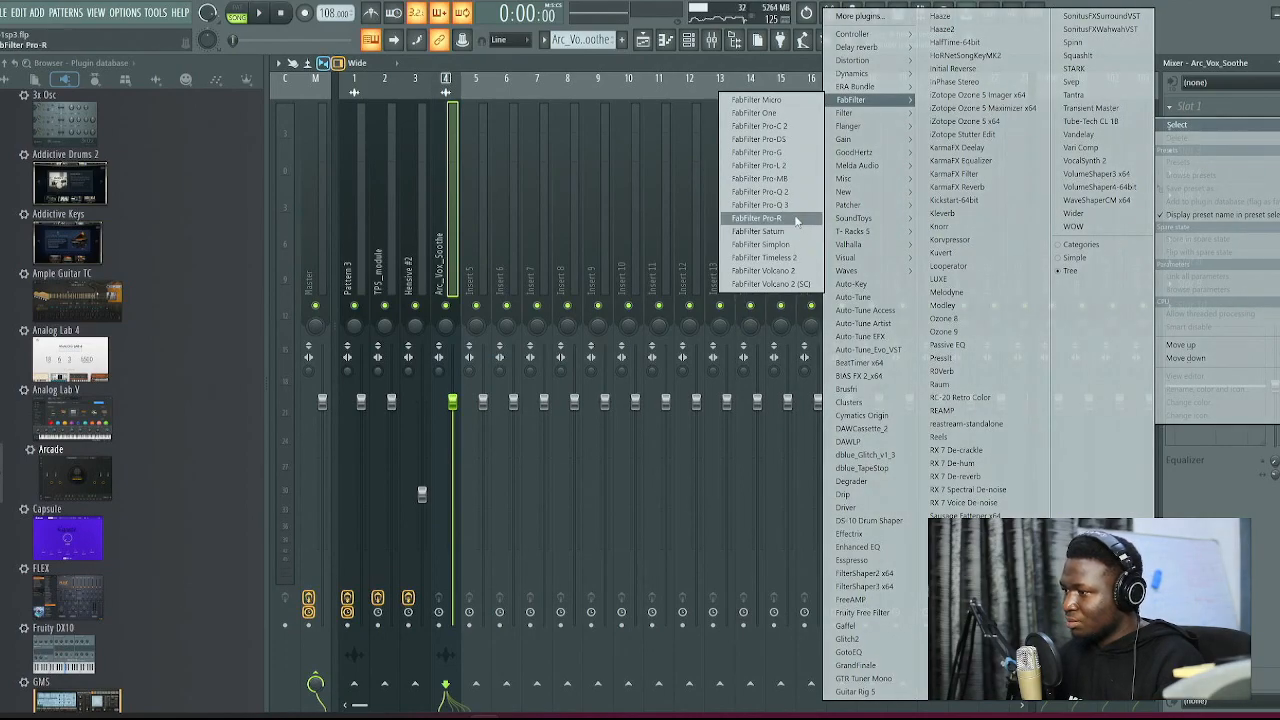
click(795, 205)
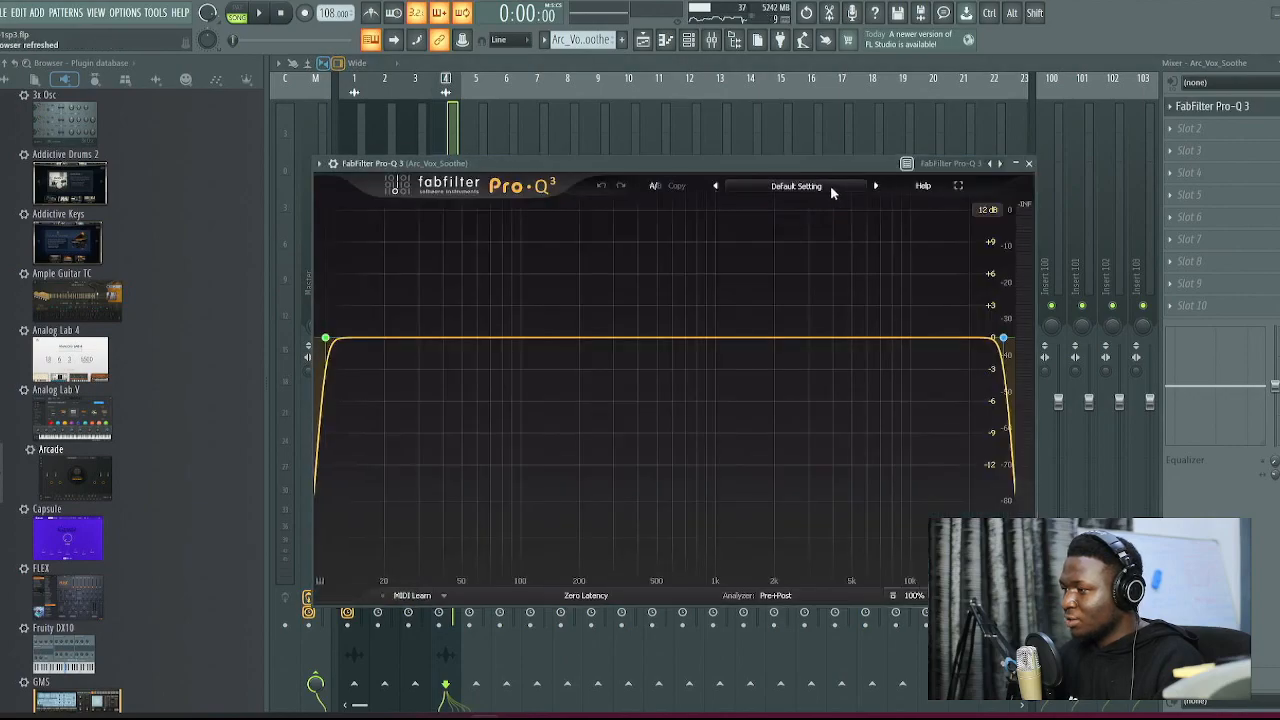
click(796, 186)
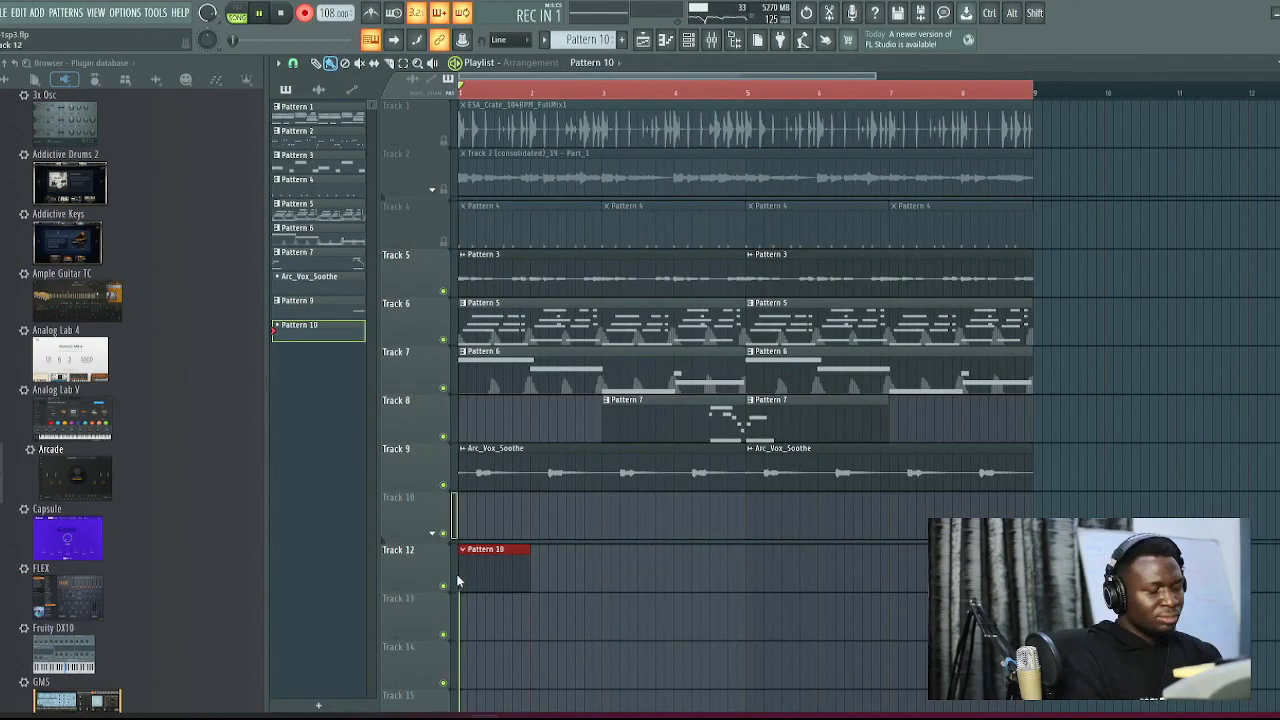
Record a vocal part into Pattern 10 over the song and consolidate Track 12 to audio
key(space)
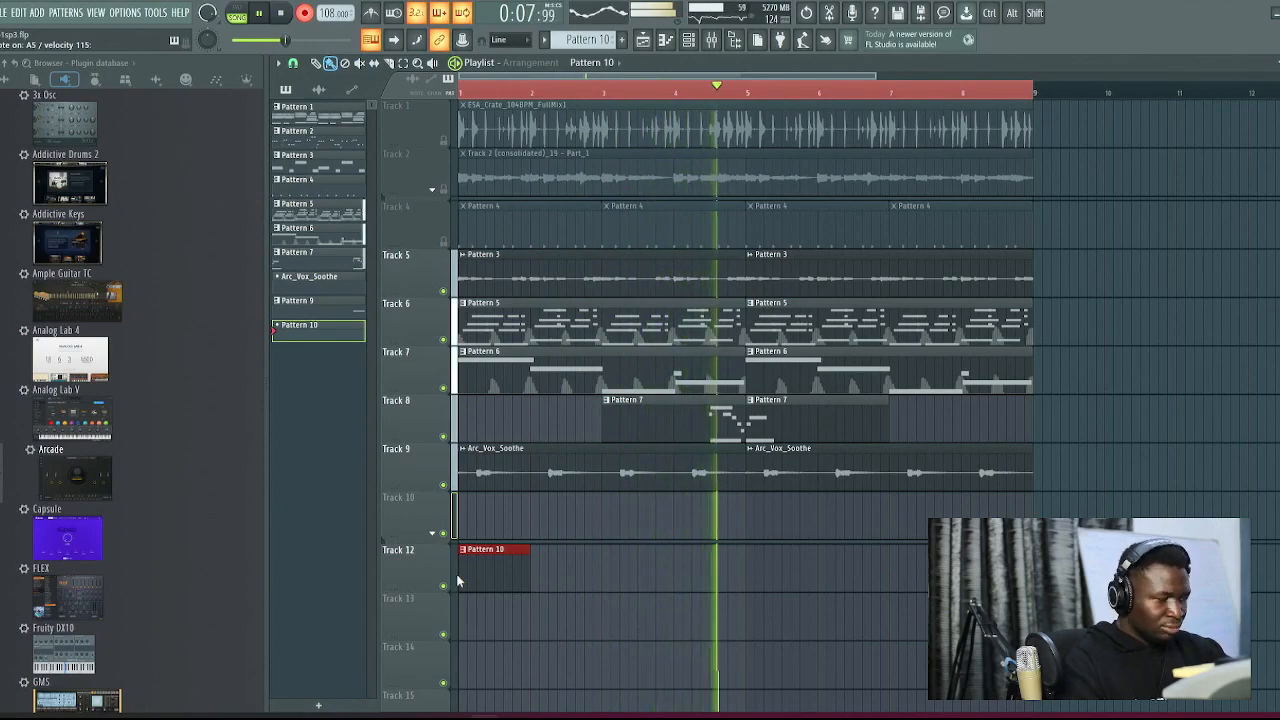
key(space)
right_click(445, 575)
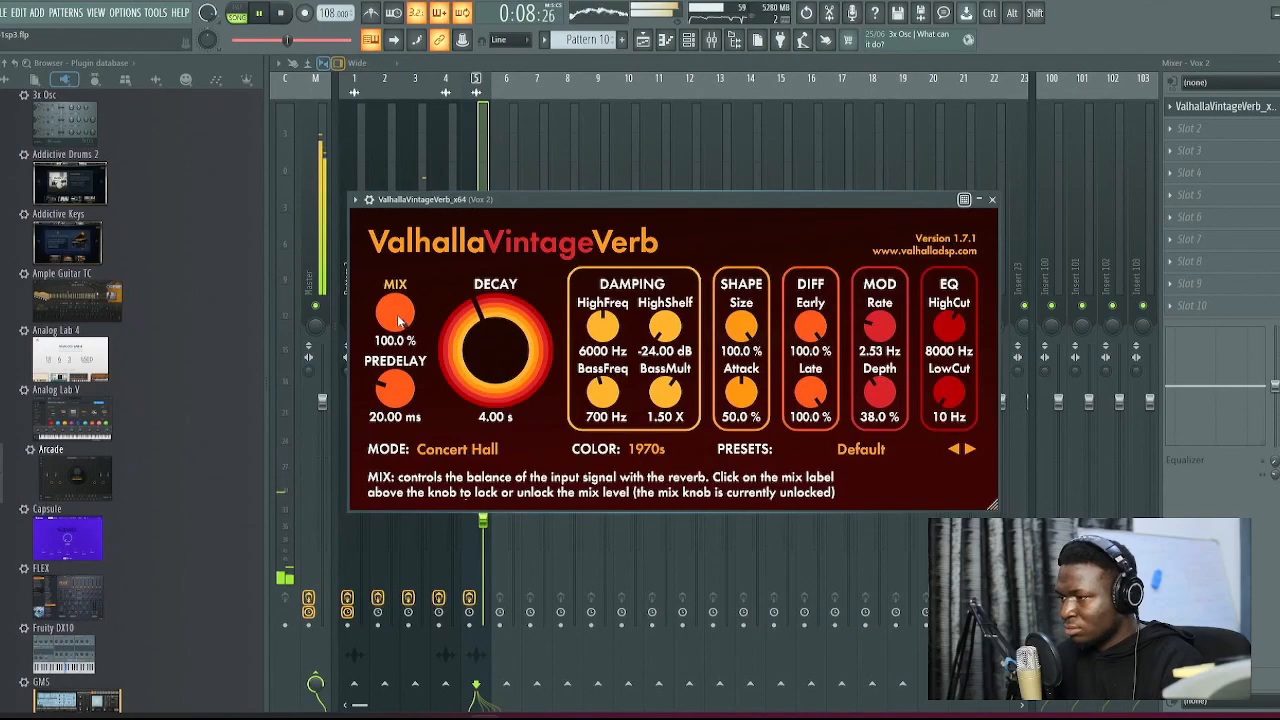
Set the ValhallaVintageVerb on Vox 2 to Ambience mode with a 60.8 % mix and 6.49 ms predelay
drag(395, 313, 386, 412)
click(435, 451)
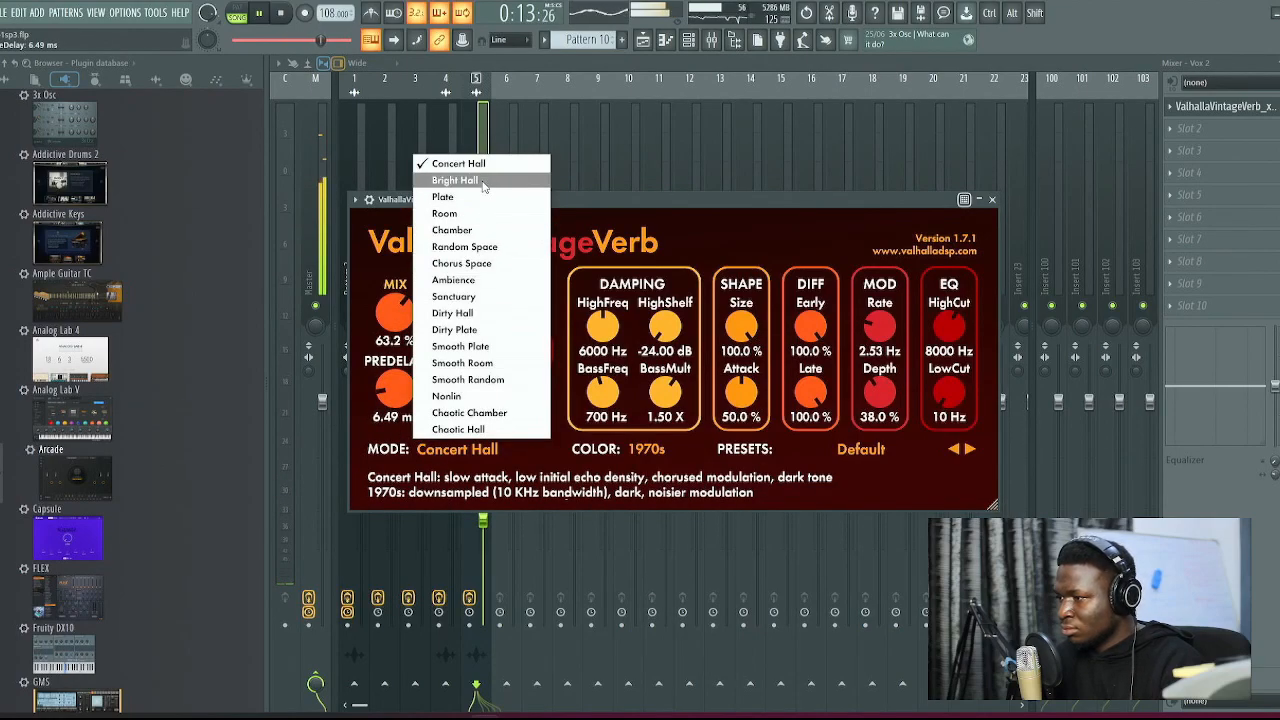
click(468, 280)
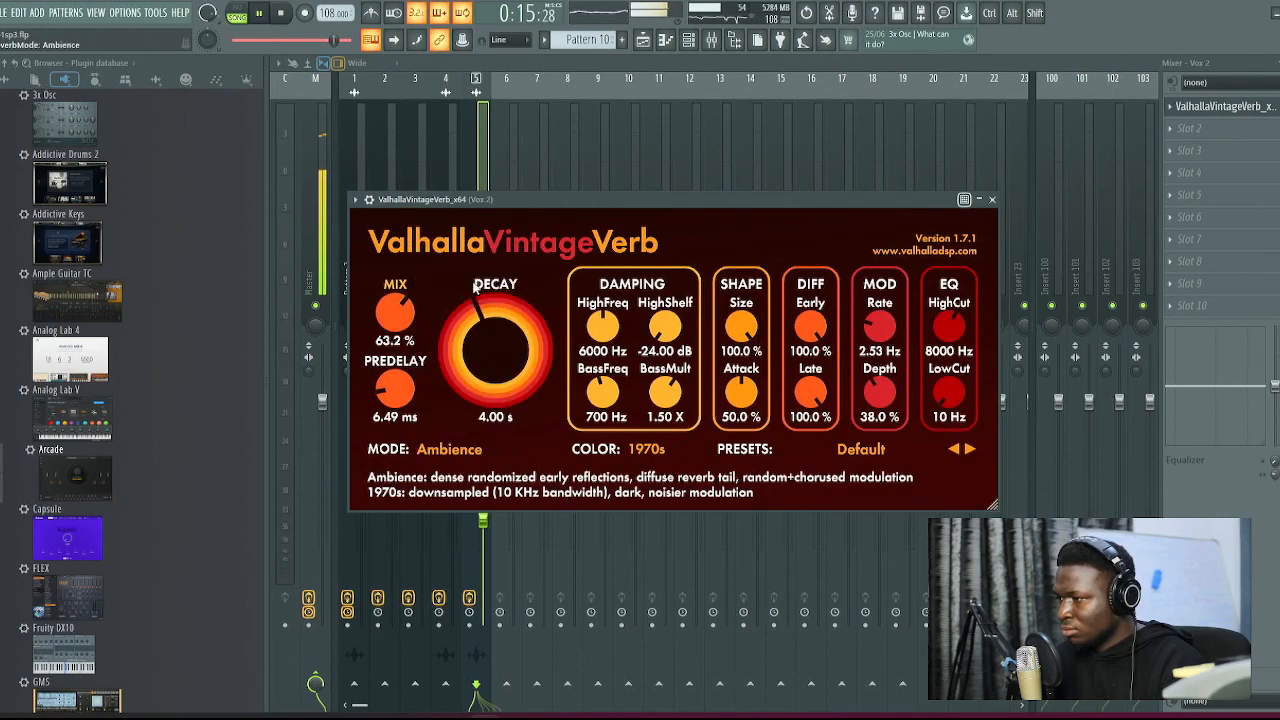
drag(396, 320, 396, 323)
drag(493, 200, 517, 200)
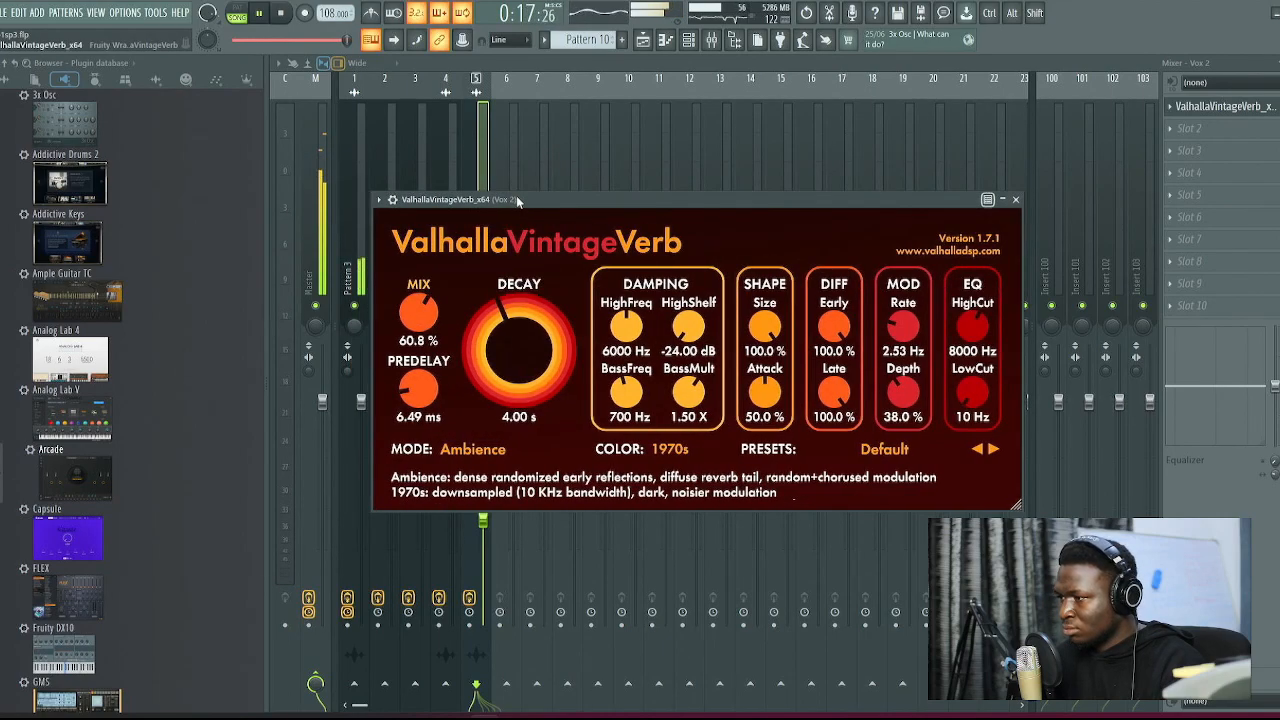
Listen to the song with the processed vocal, checking the Vox 2 insert in the mixer before returning to the playlist
click(643, 39)
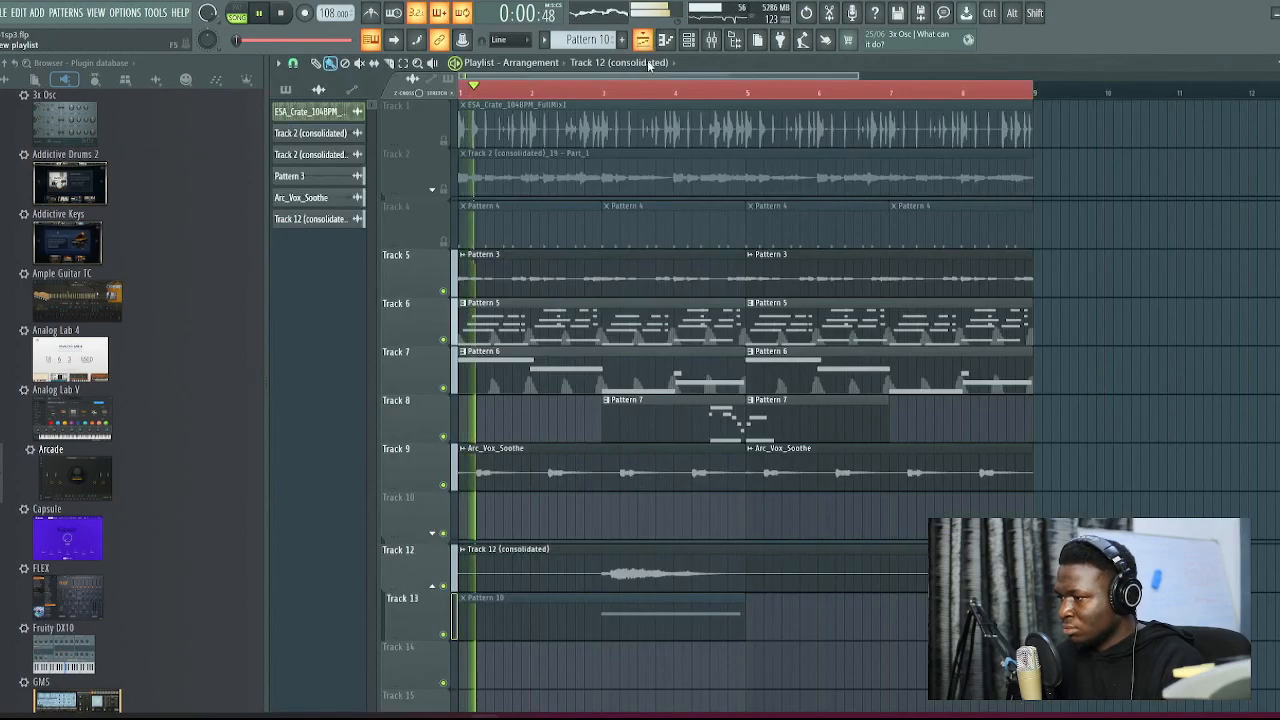
click(712, 39)
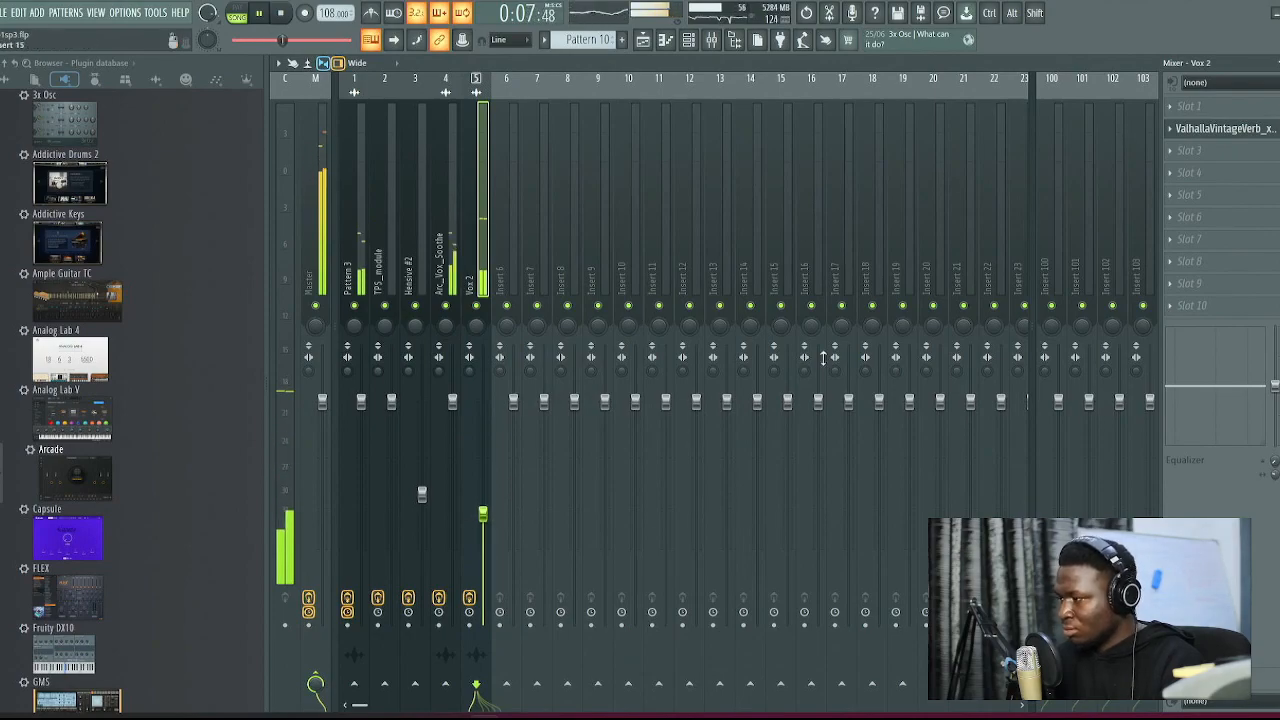
click(643, 39)
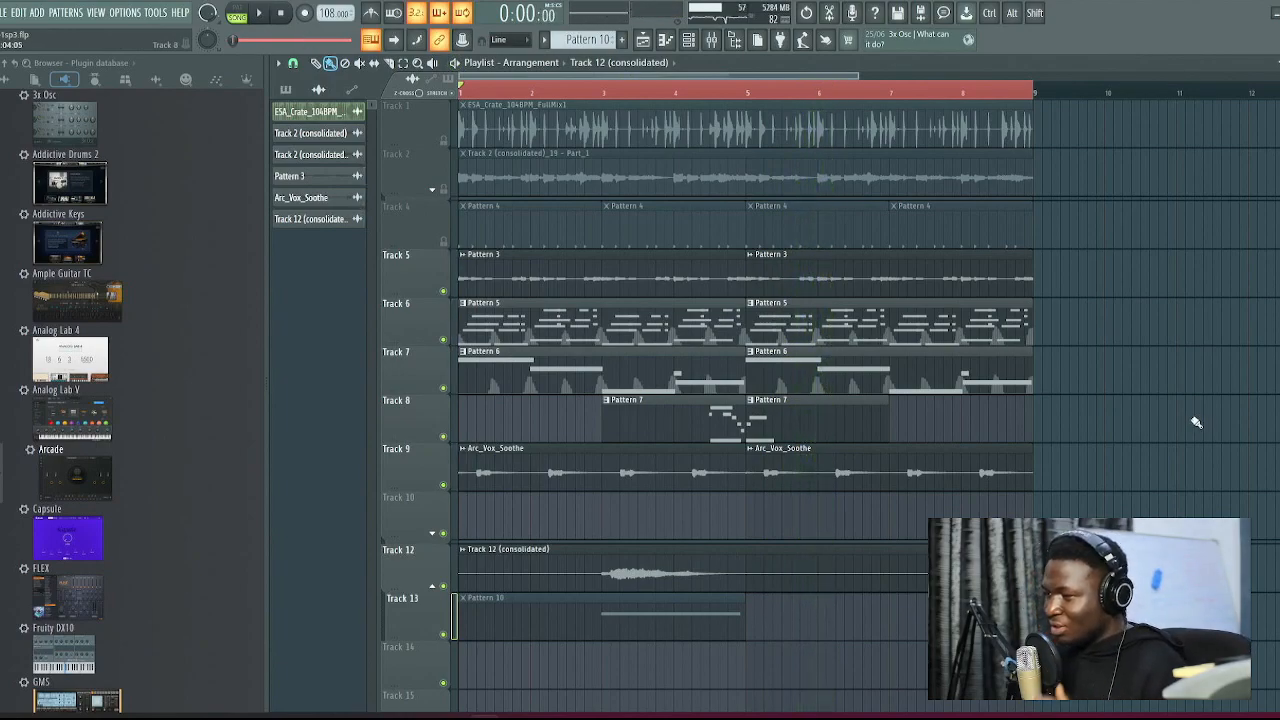
Solo Track 5 in the playlist and play the Pattern 3 audio from the start
right_click(437, 293)
key(Escape)
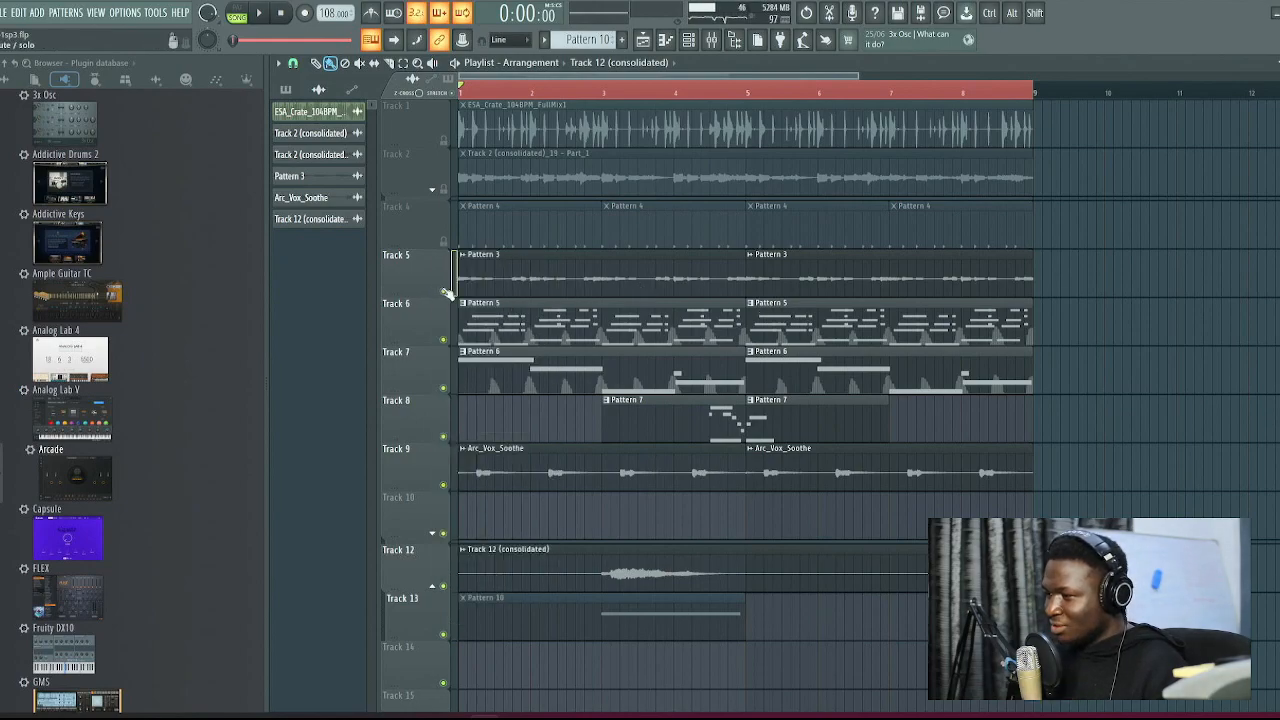
ctrl+click(443, 290)
key(space)
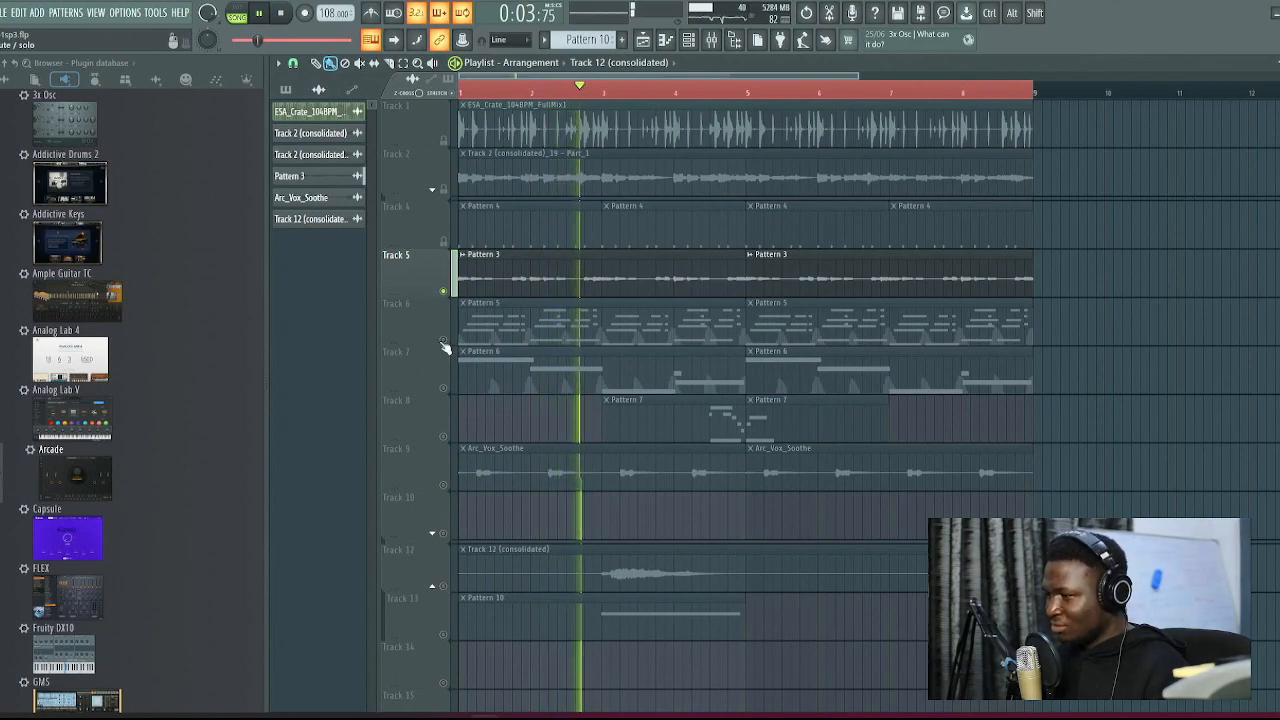
Play the song from the start and bring in Tracks 6, 7, 9 and 12 one after another over Track 5
key(space)
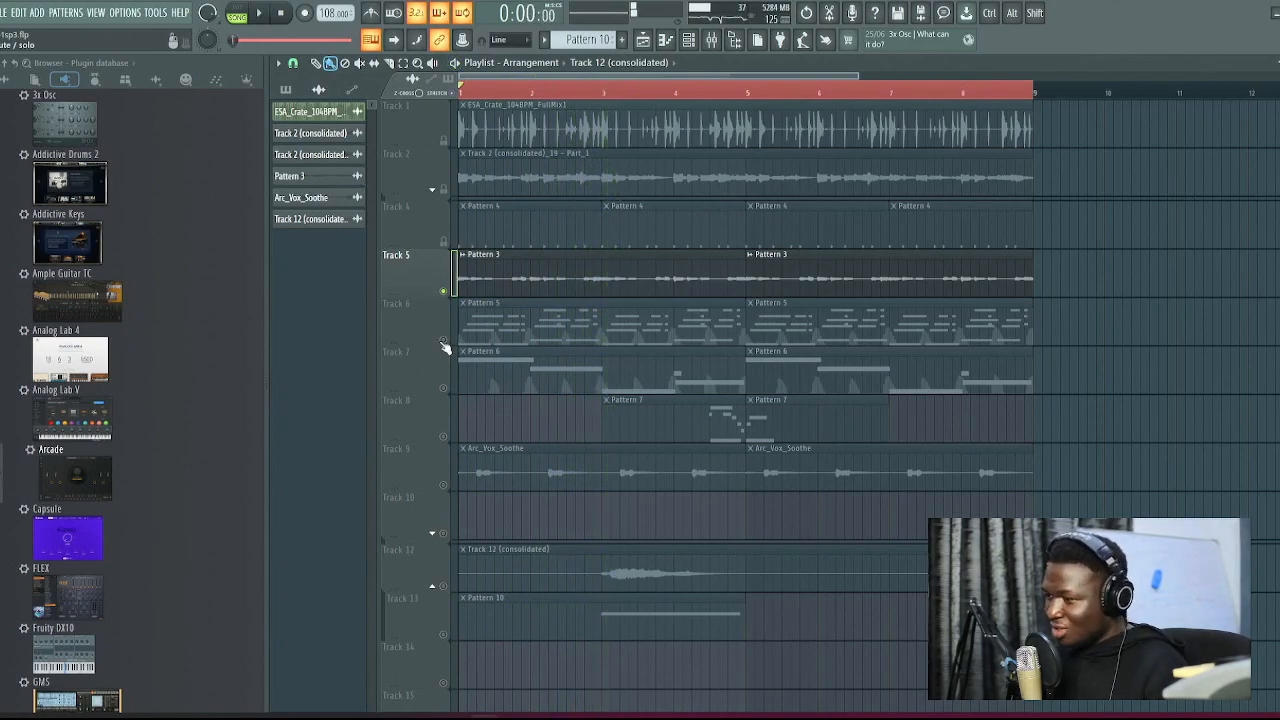
click(444, 341)
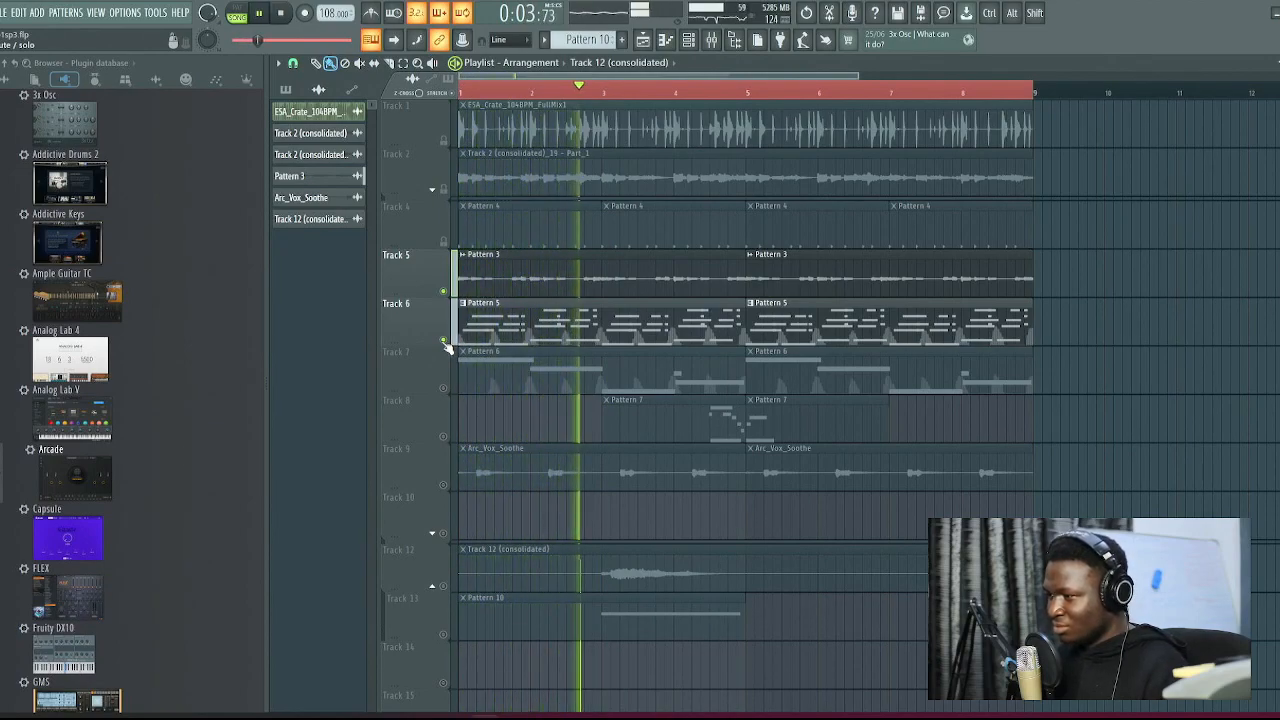
click(444, 388)
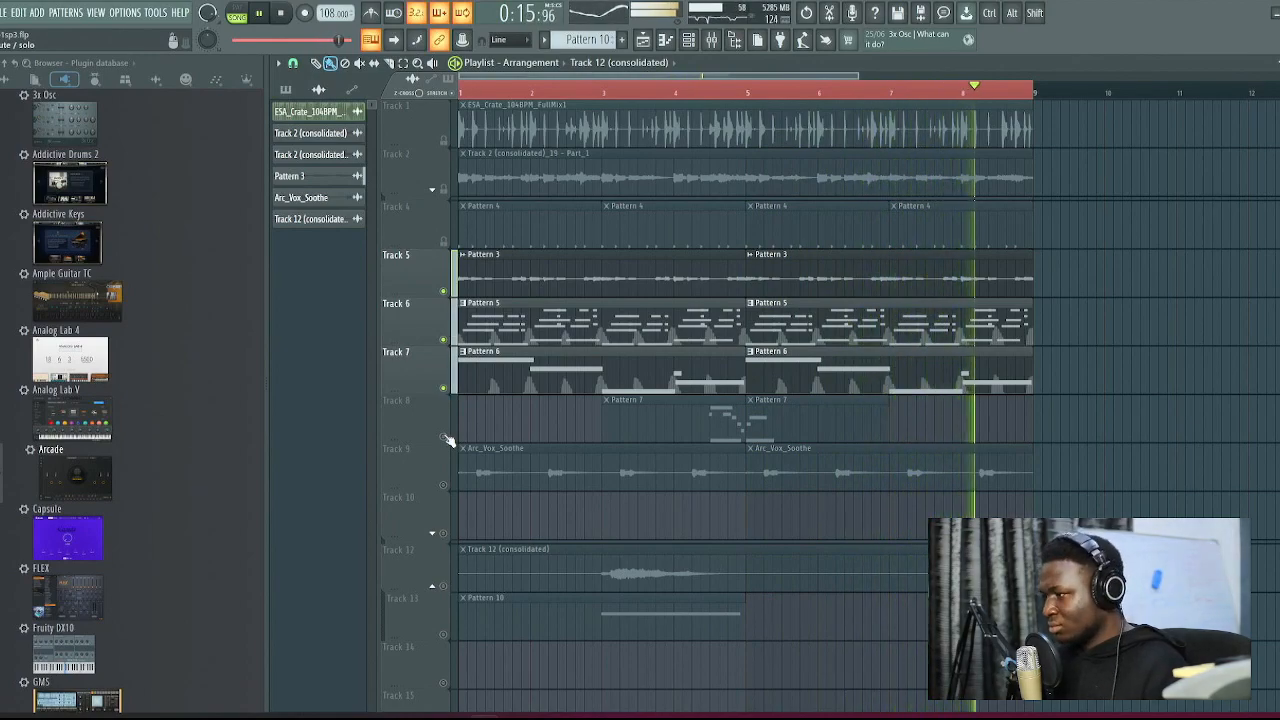
click(445, 485)
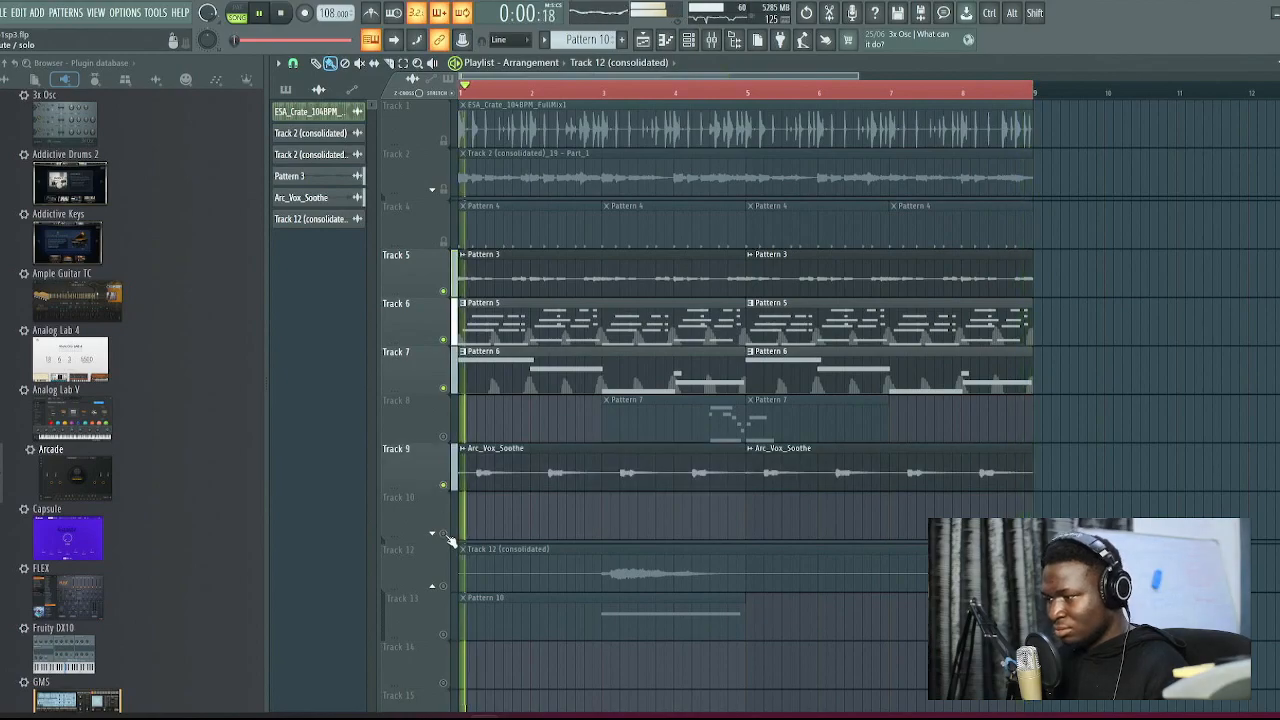
click(445, 586)
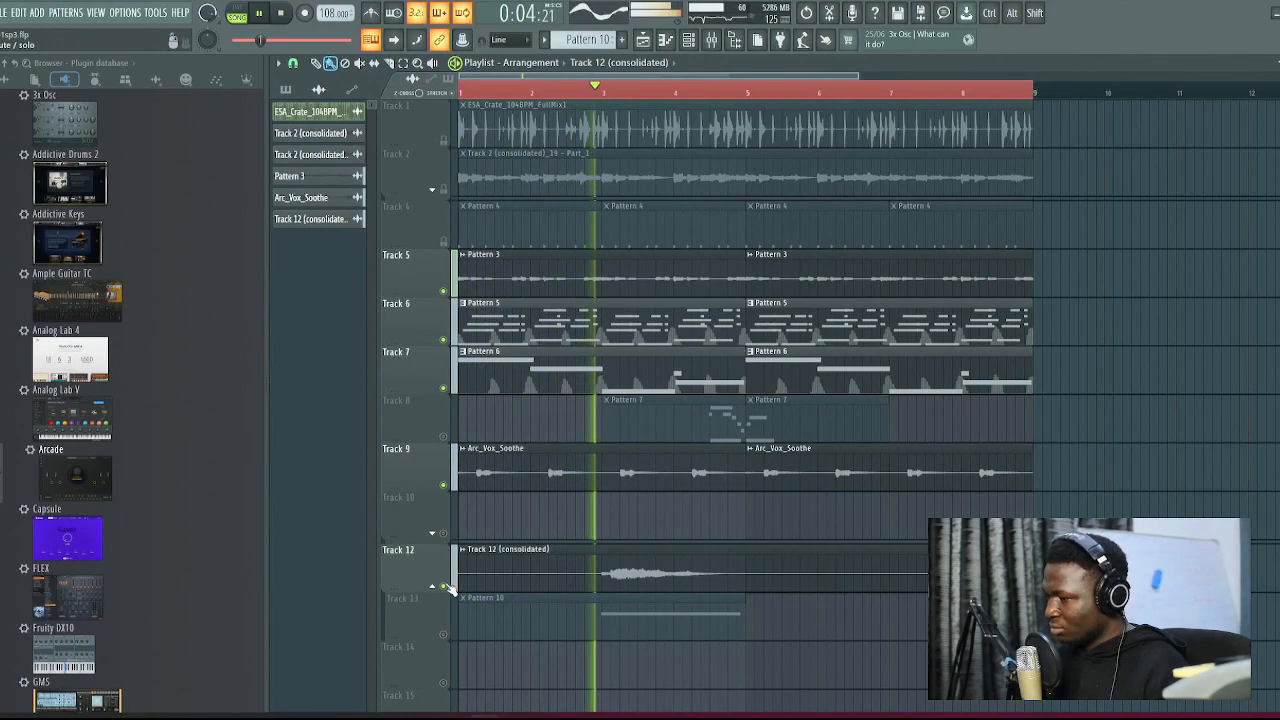
Inspect the Pattern 3 audio clip's settings and the Running Bass notes of Pattern 6 before returning to the playlist
double_click(513, 296)
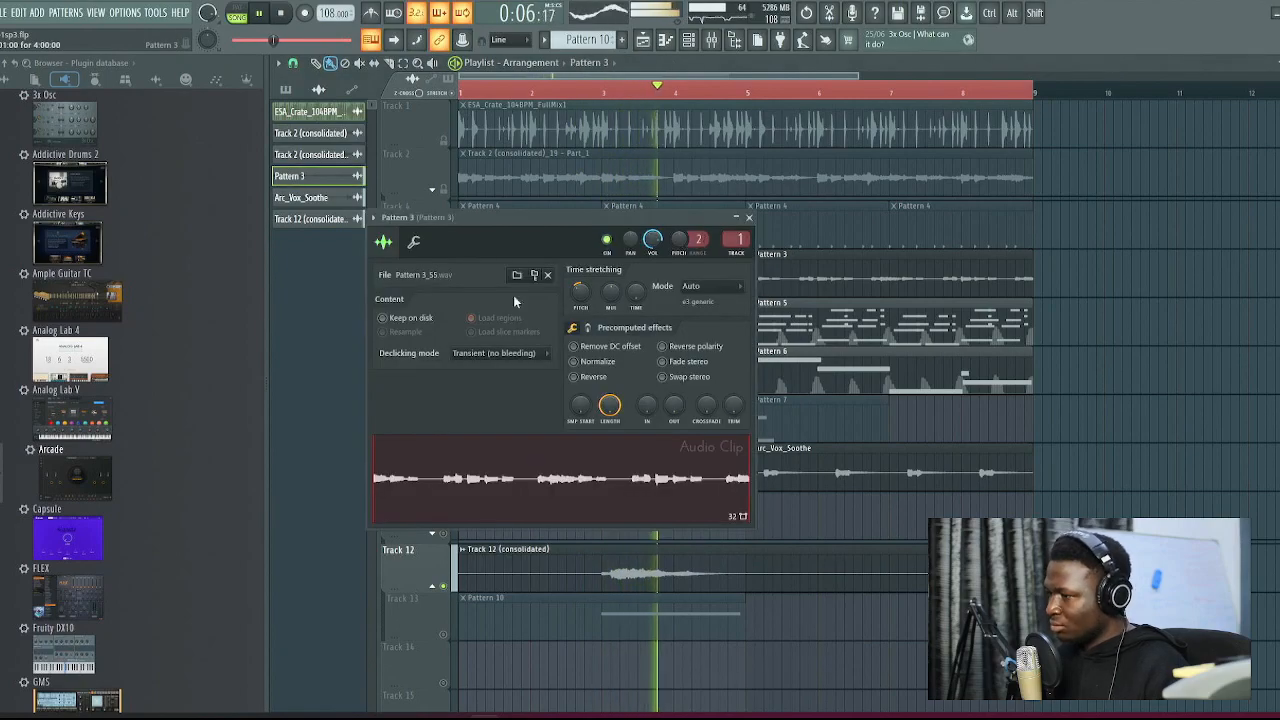
click(413, 241)
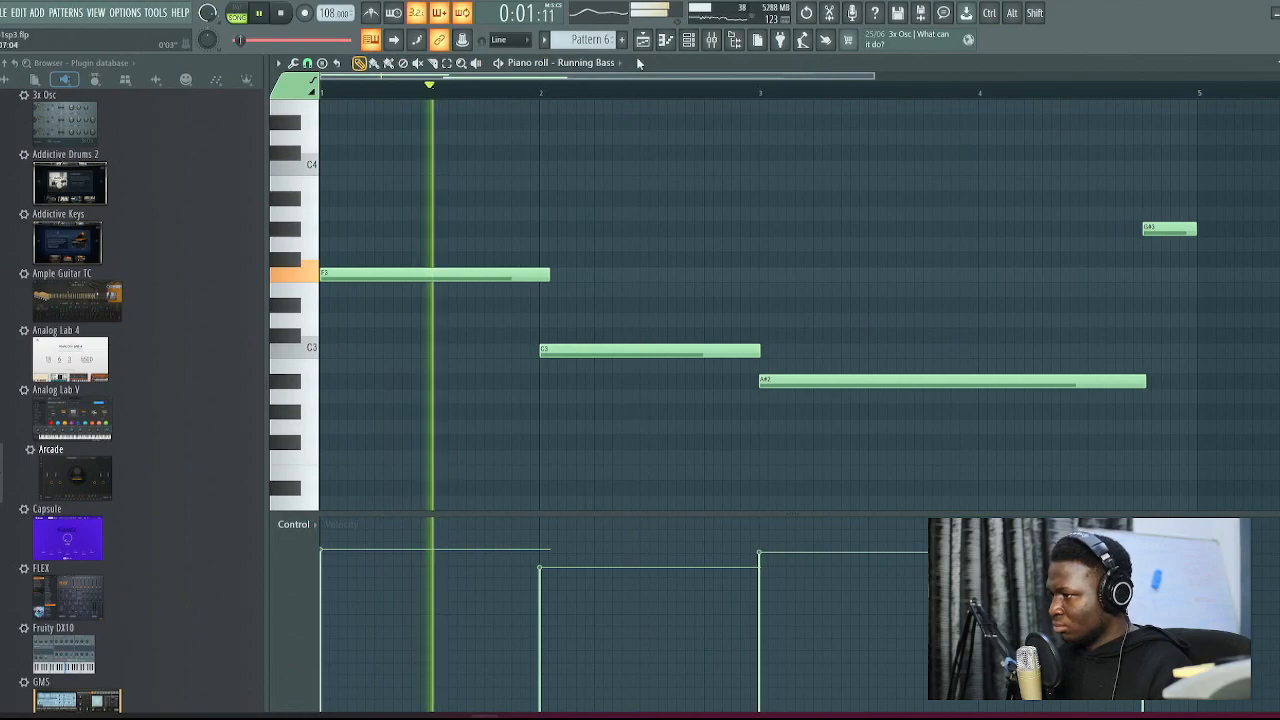
key(F5)
Enable Tracks 6, 8, 9 and 12 alongside the playing tracks and collapse the Track 12 group
click(443, 339)
click(444, 484)
click(443, 436)
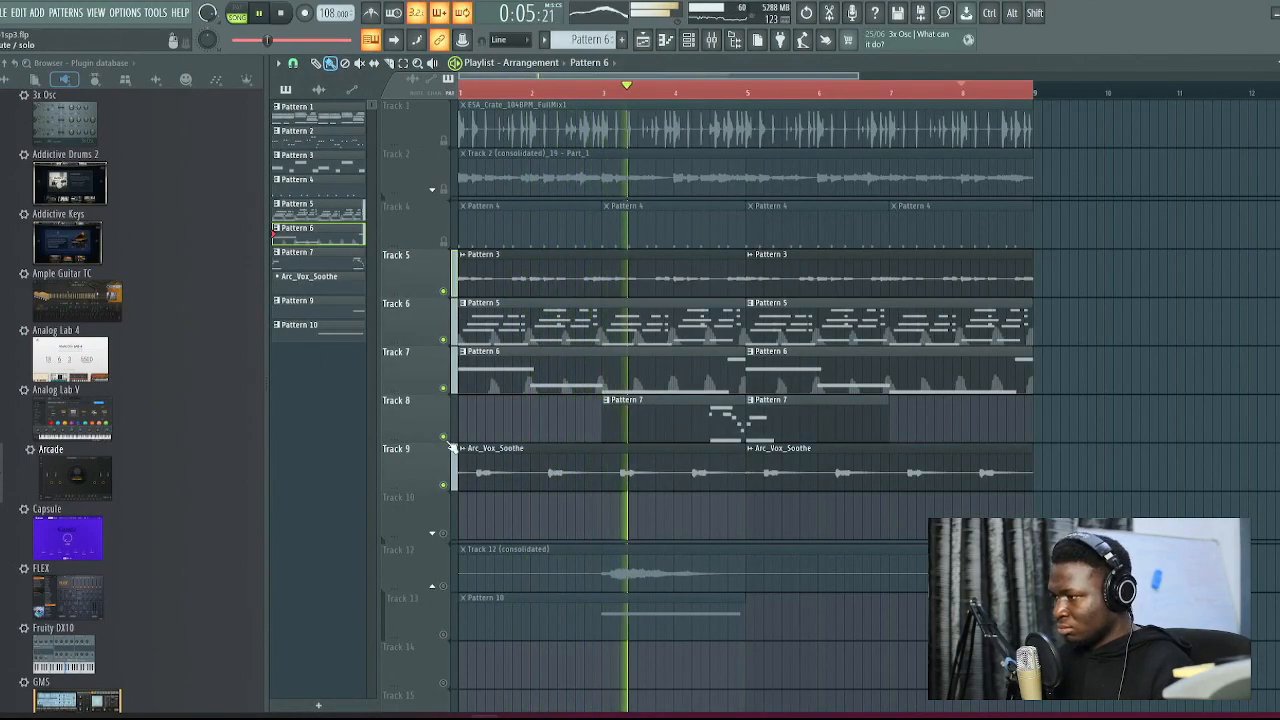
click(446, 586)
click(435, 588)
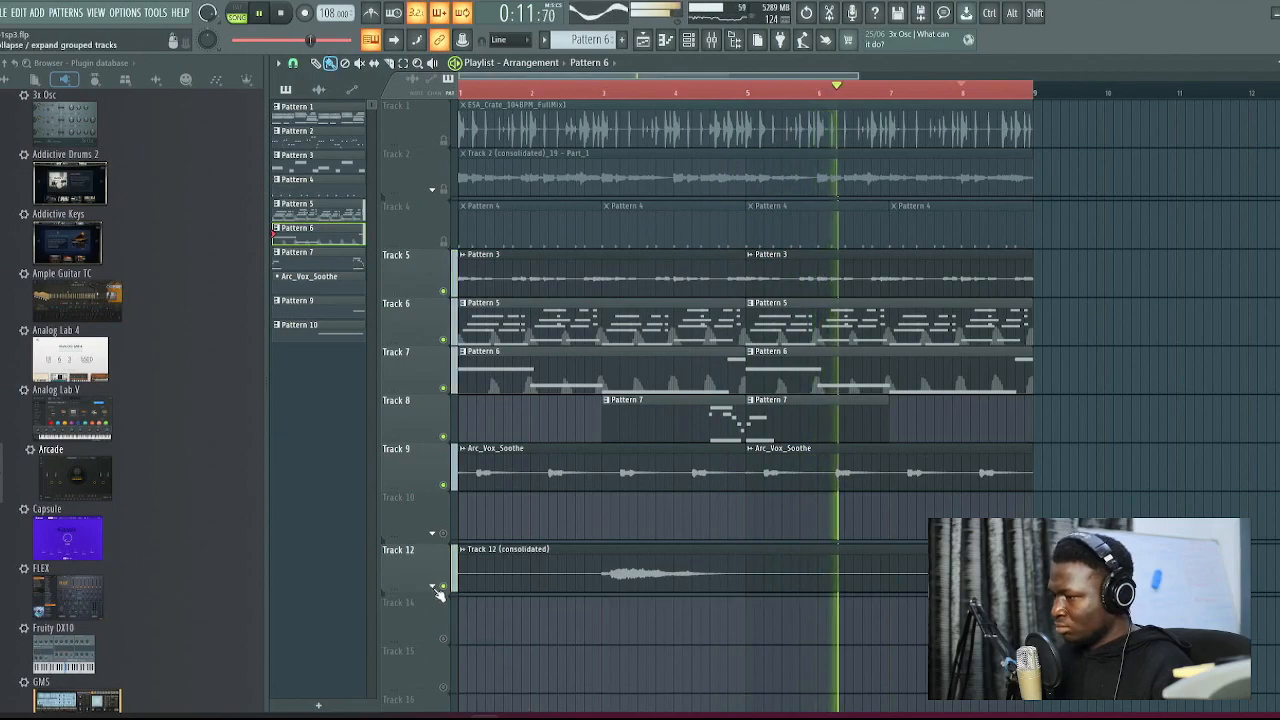
Delete the two tracks between Track 9 and the consolidated vocal so the vocal sits on Track 10
right_click(432, 524)
click(472, 661)
right_click(432, 524)
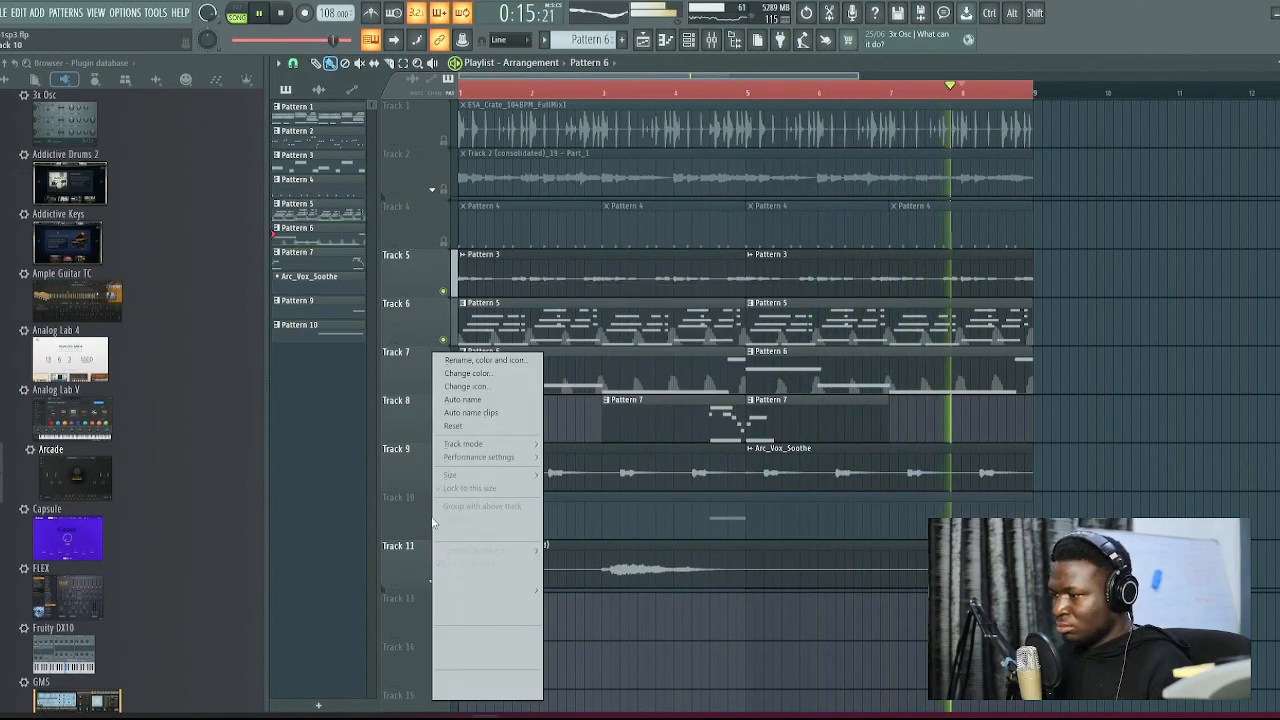
click(472, 661)
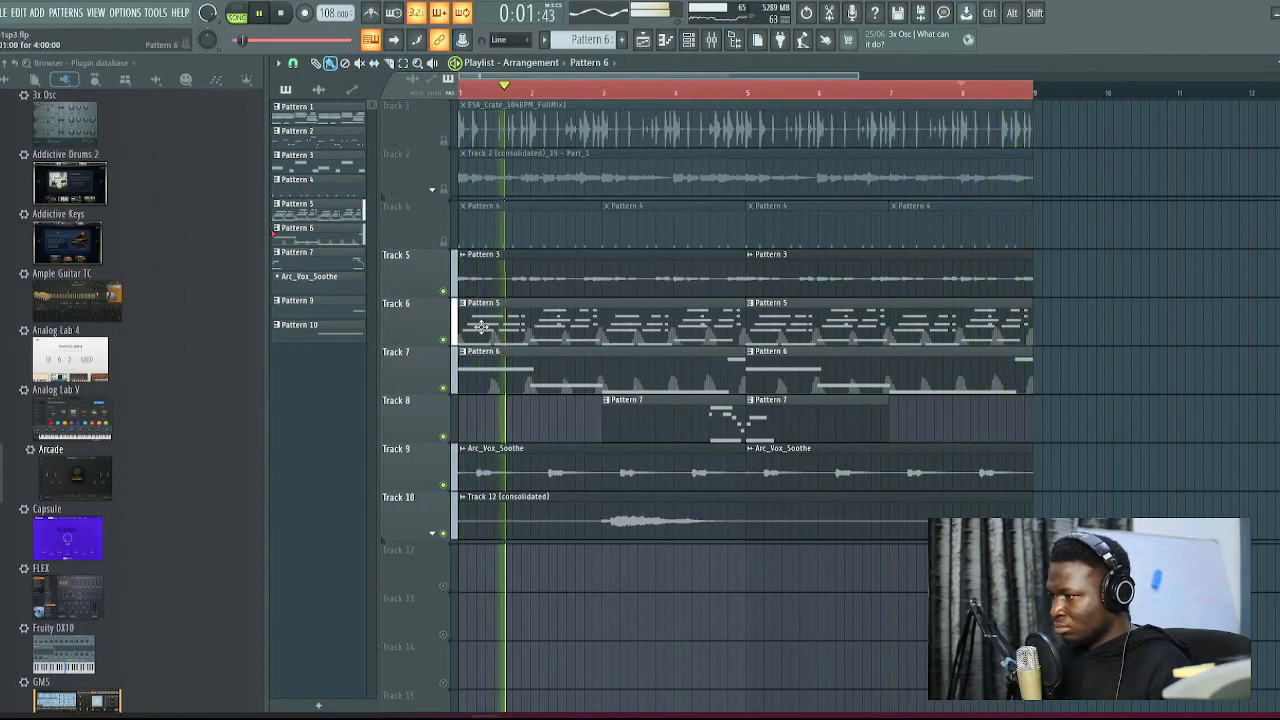
Compare the playing mix with and without the Pattern 3 audio on Track 5
click(446, 295)
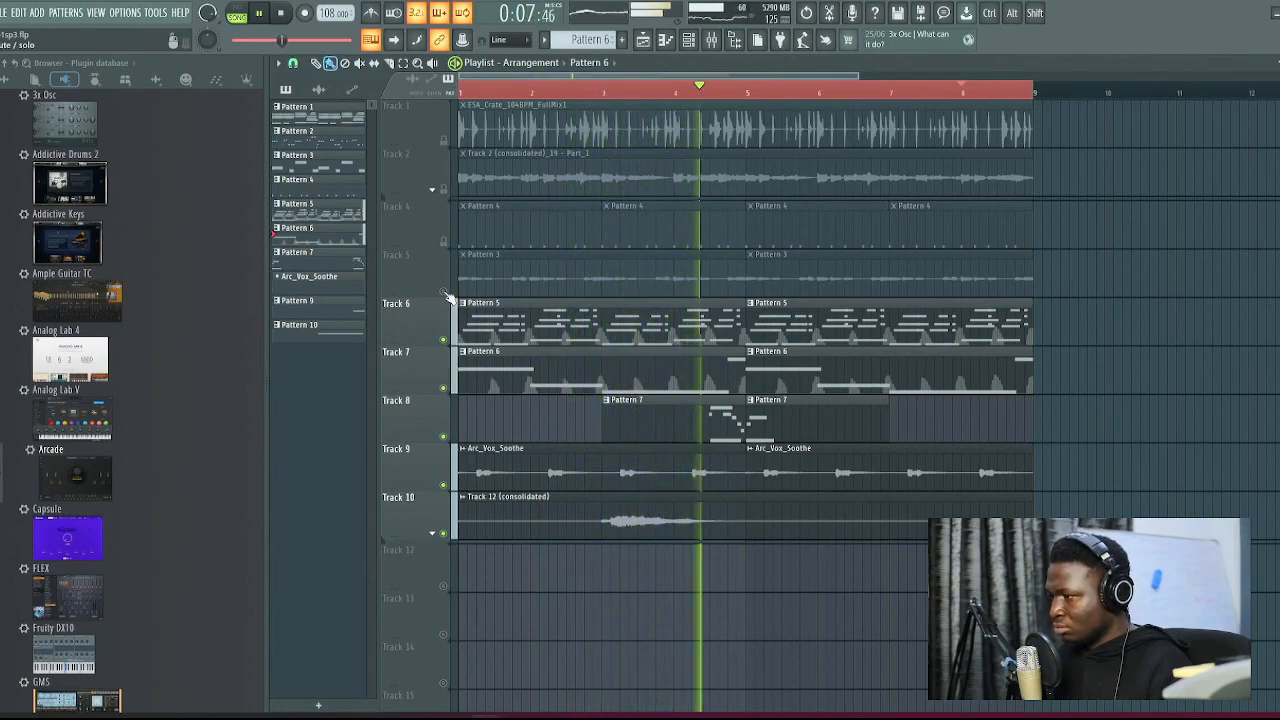
click(446, 295)
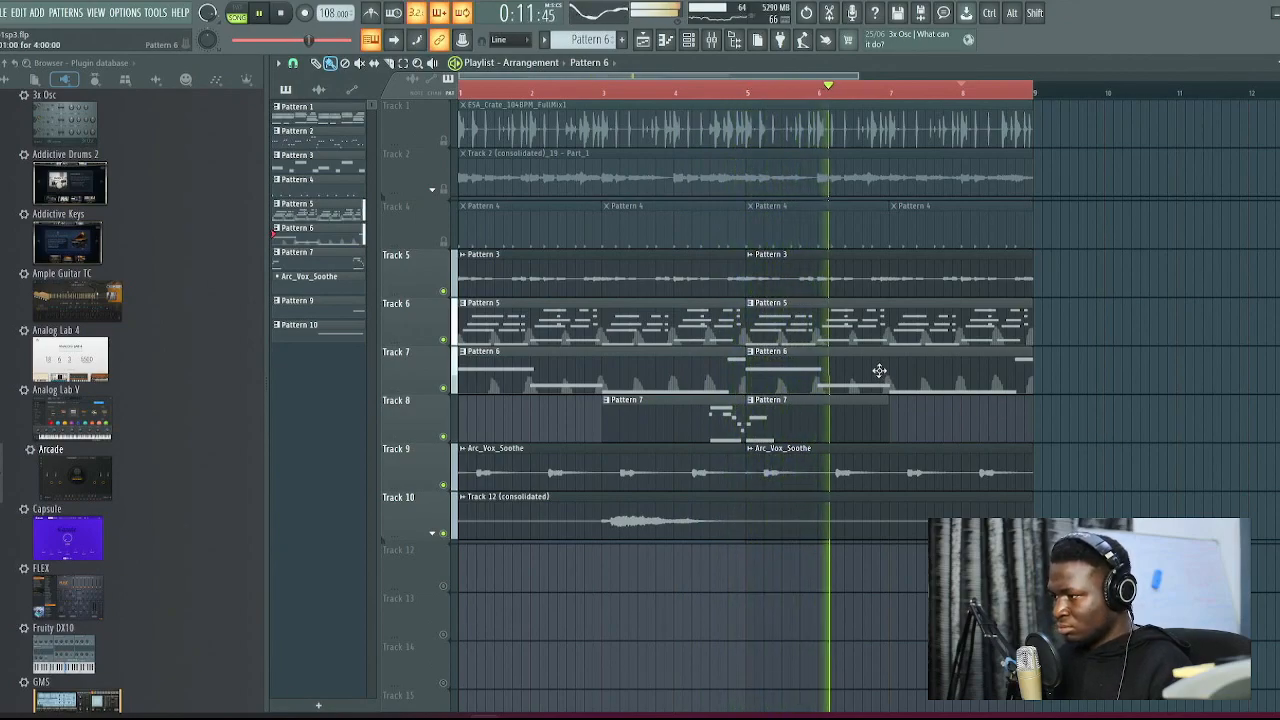
Make the second Pattern 6 clip on Track 7 unique and raise its bar 2 Running Bass note to D#3
click(749, 354)
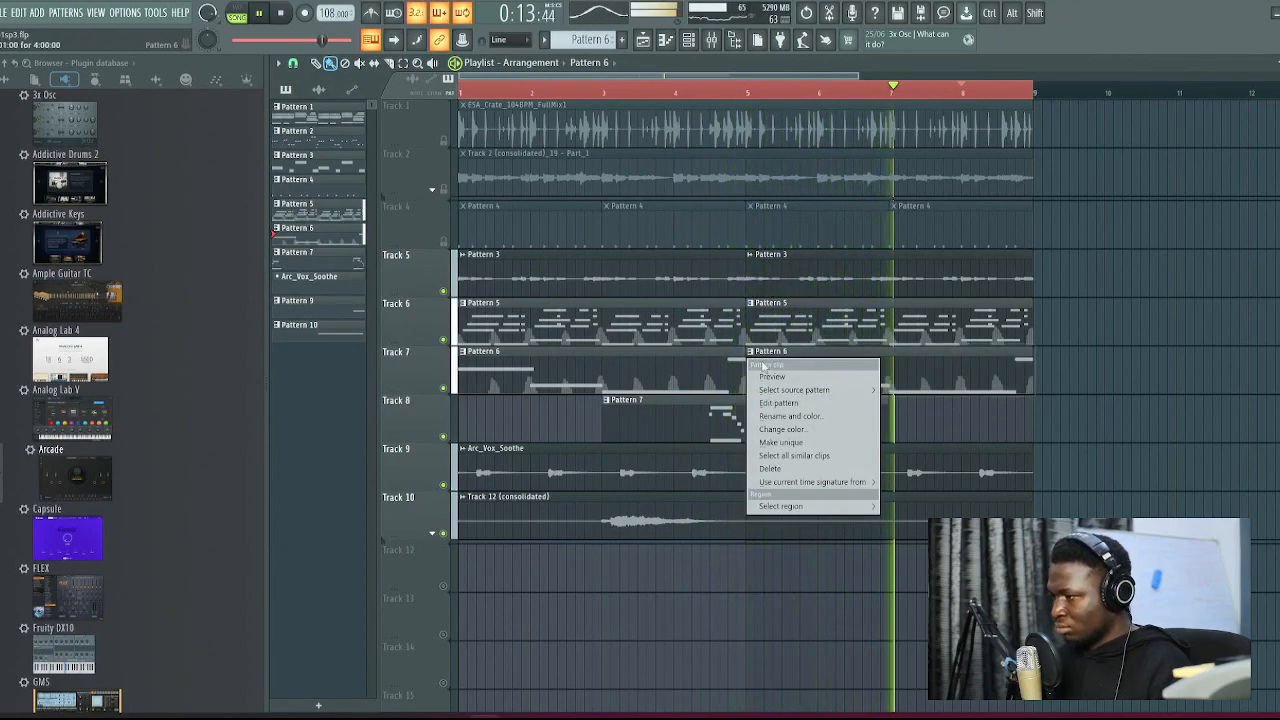
click(800, 443)
double_click(791, 370)
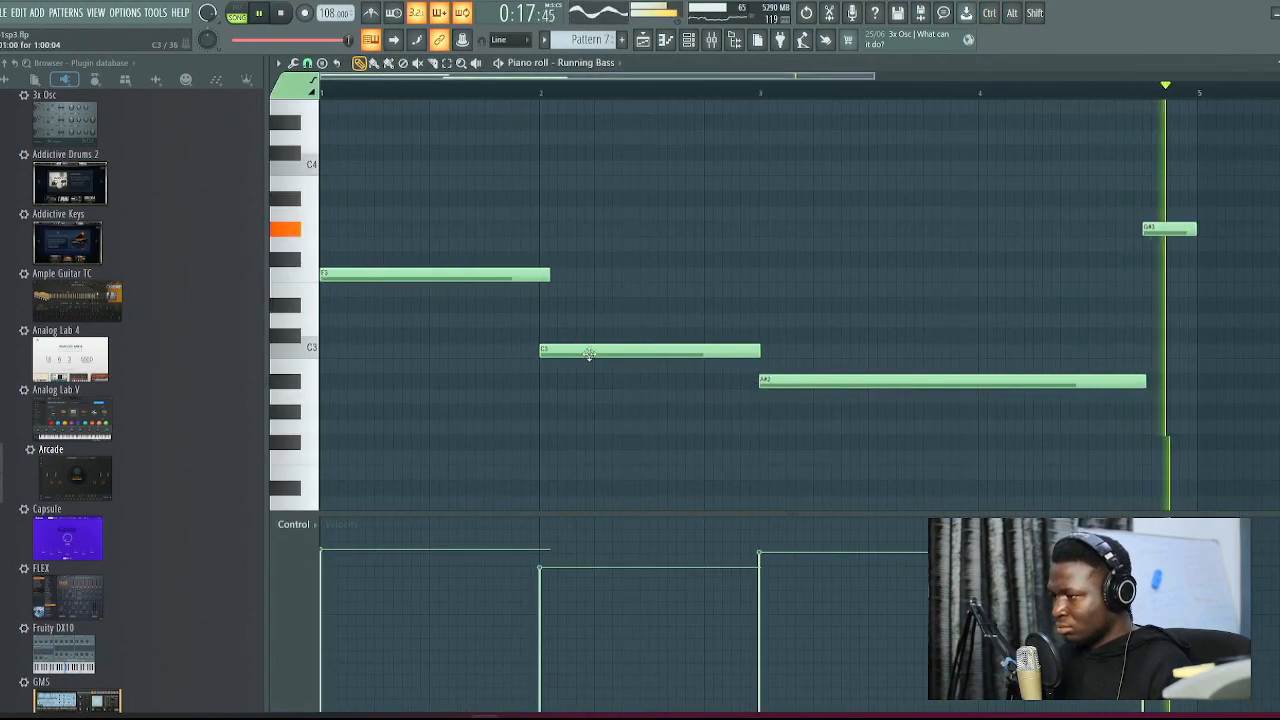
drag(580, 346, 581, 330)
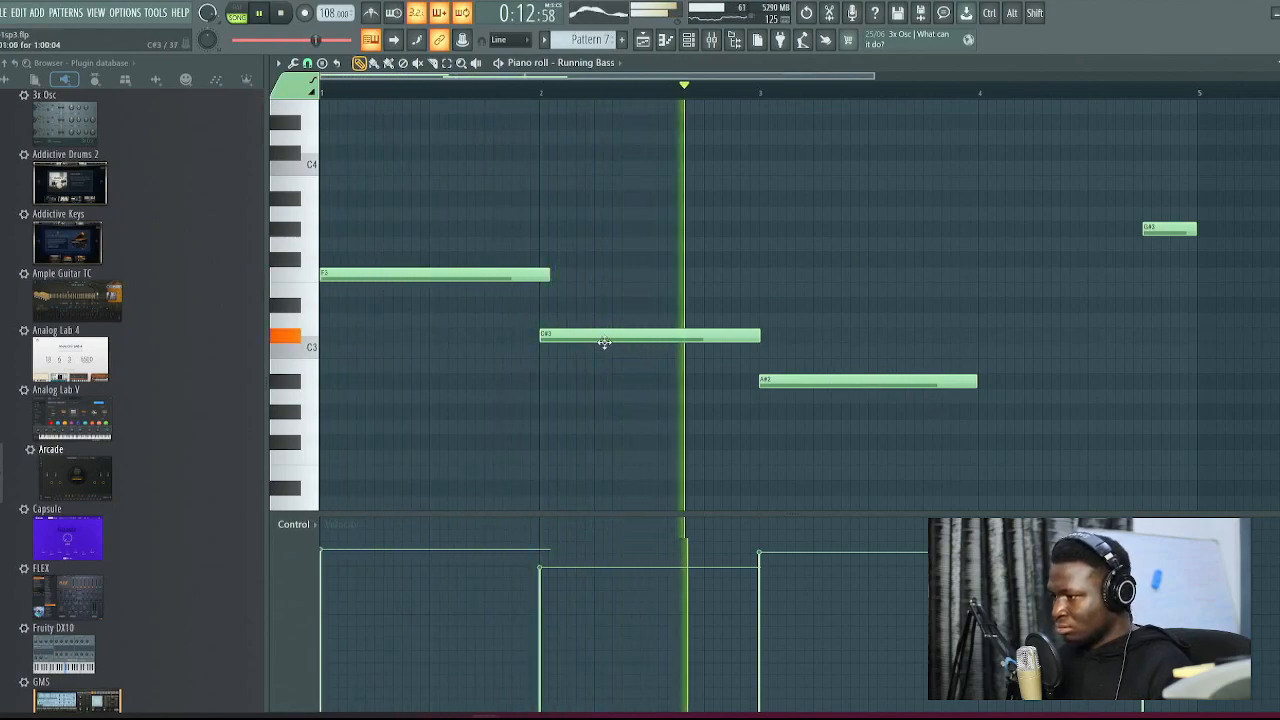
drag(603, 334, 606, 304)
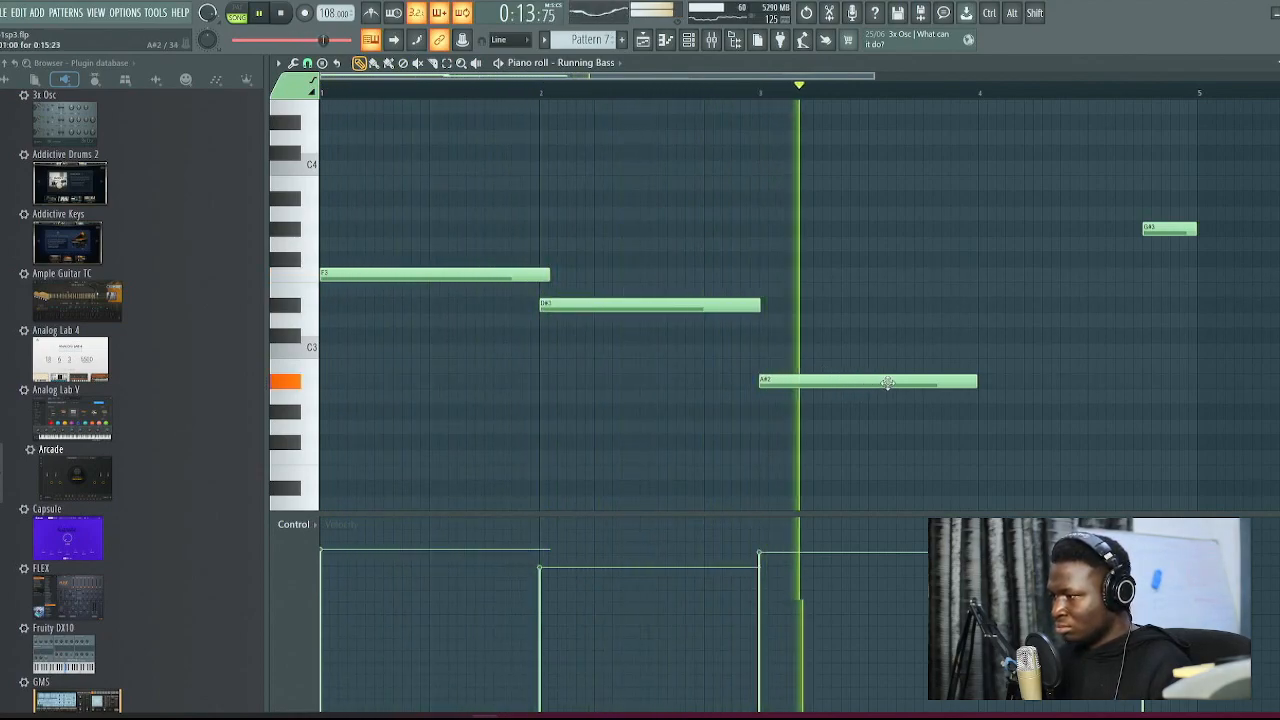
Add a C3 bass note across bar 4, delete the short G#3 note, and return to the playlist
click(983, 337)
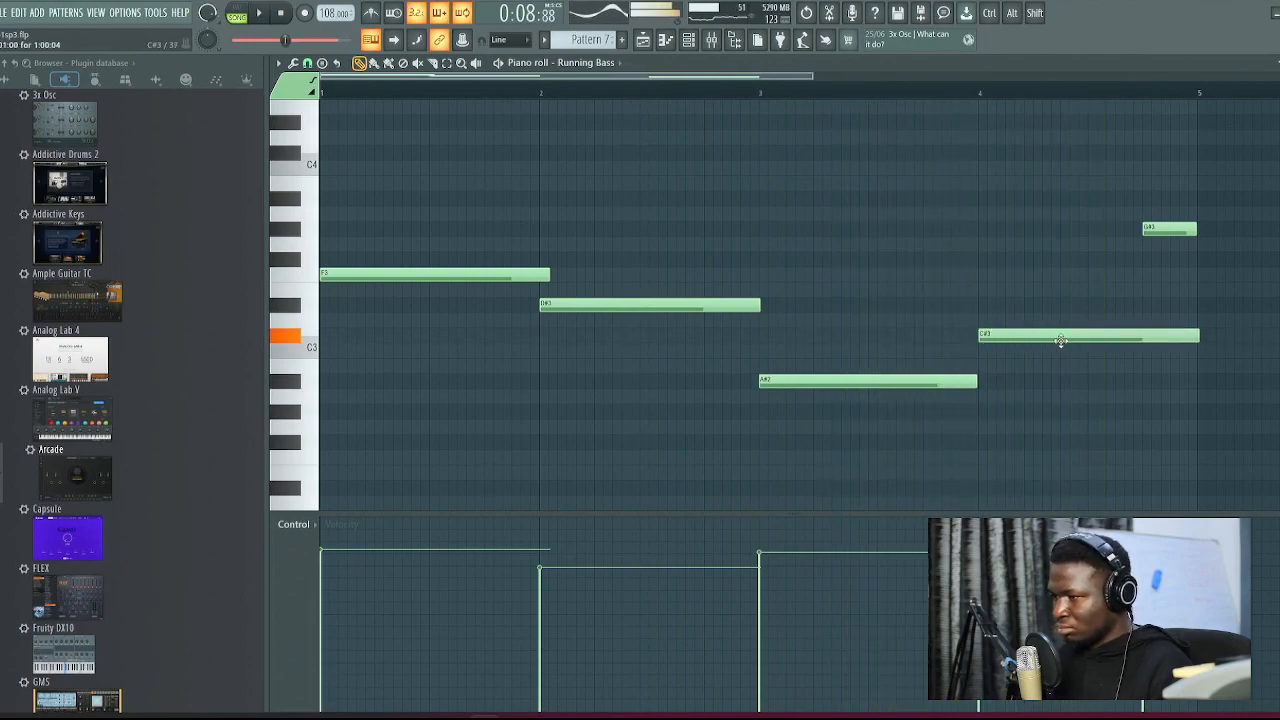
drag(1061, 340, 1063, 365)
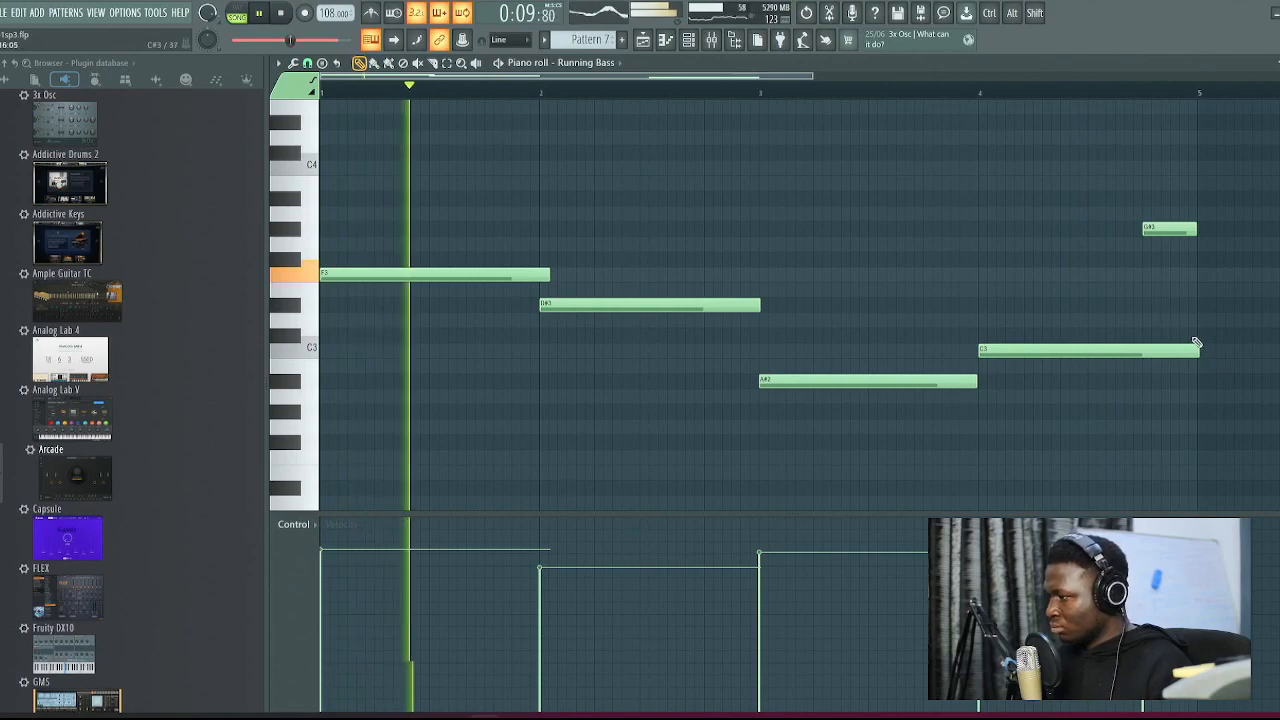
right_click(1170, 229)
scroll(1174, 366, up, 5)
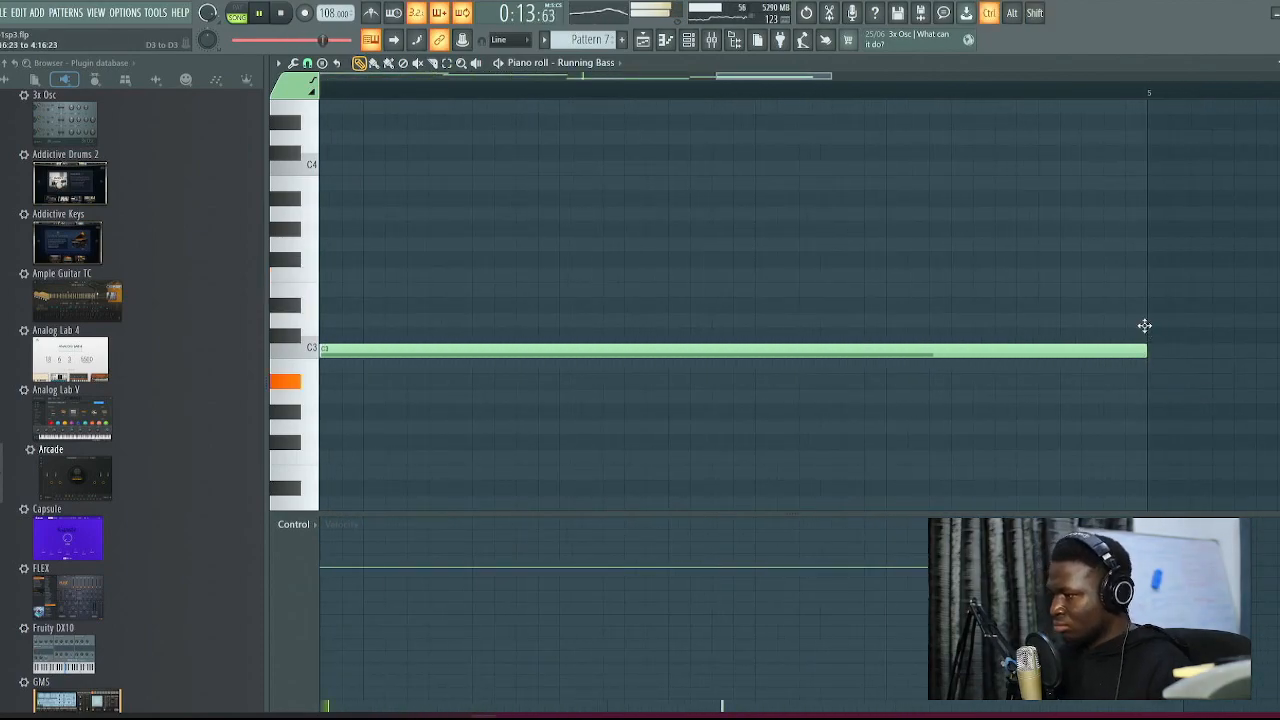
scroll(1144, 325, down, 5)
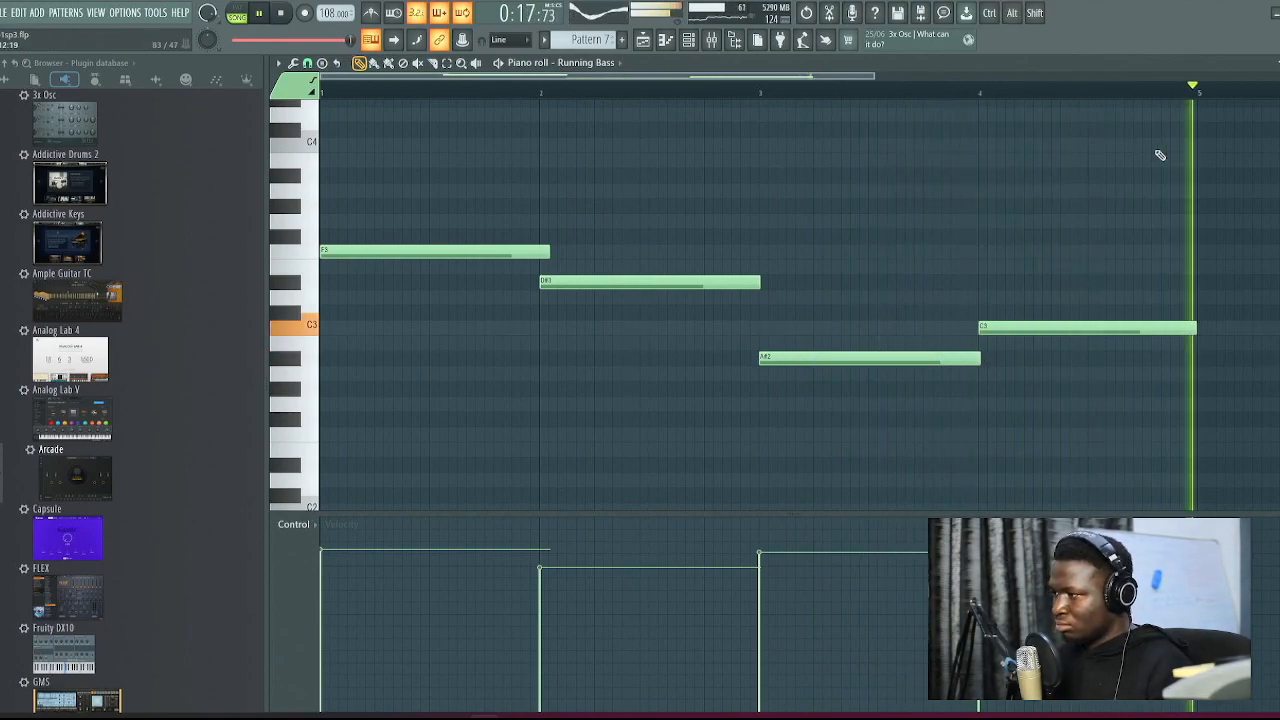
key(F7)
key(F6)
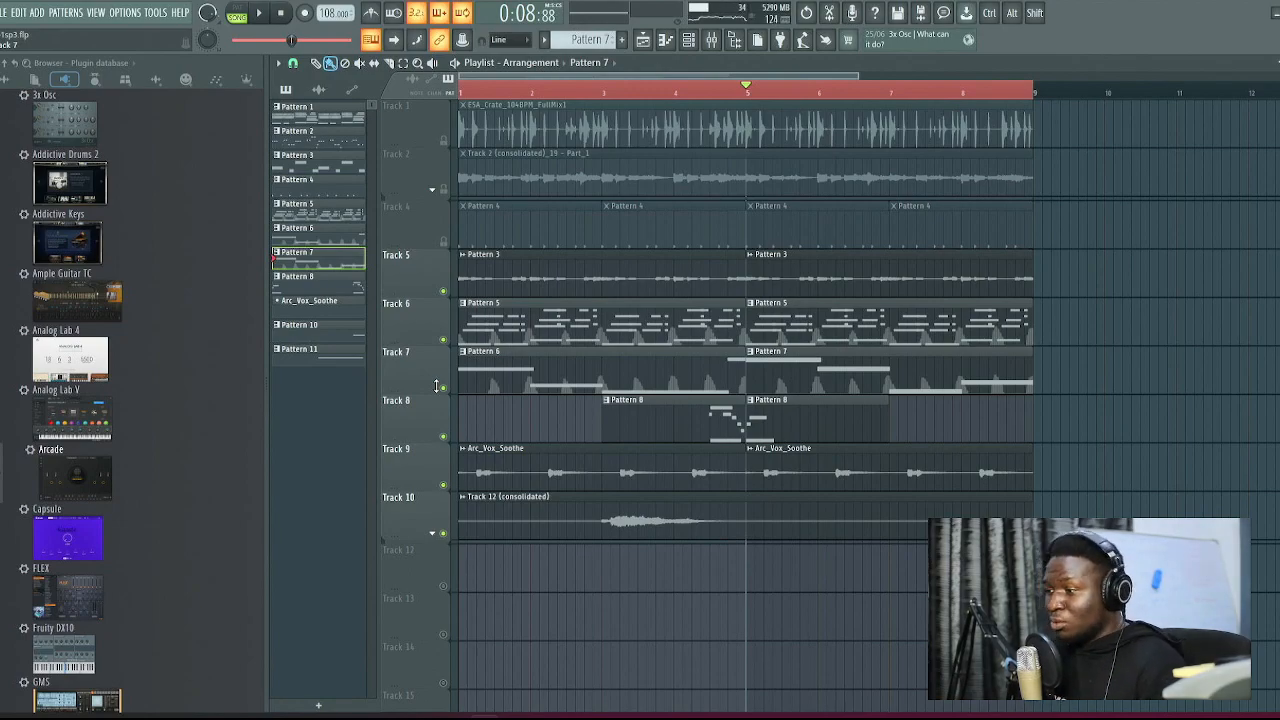
Solo Track 5, bring in the Track 7 bass, and loop playback over bars 5 to 8
right_click(451, 294)
key(space)
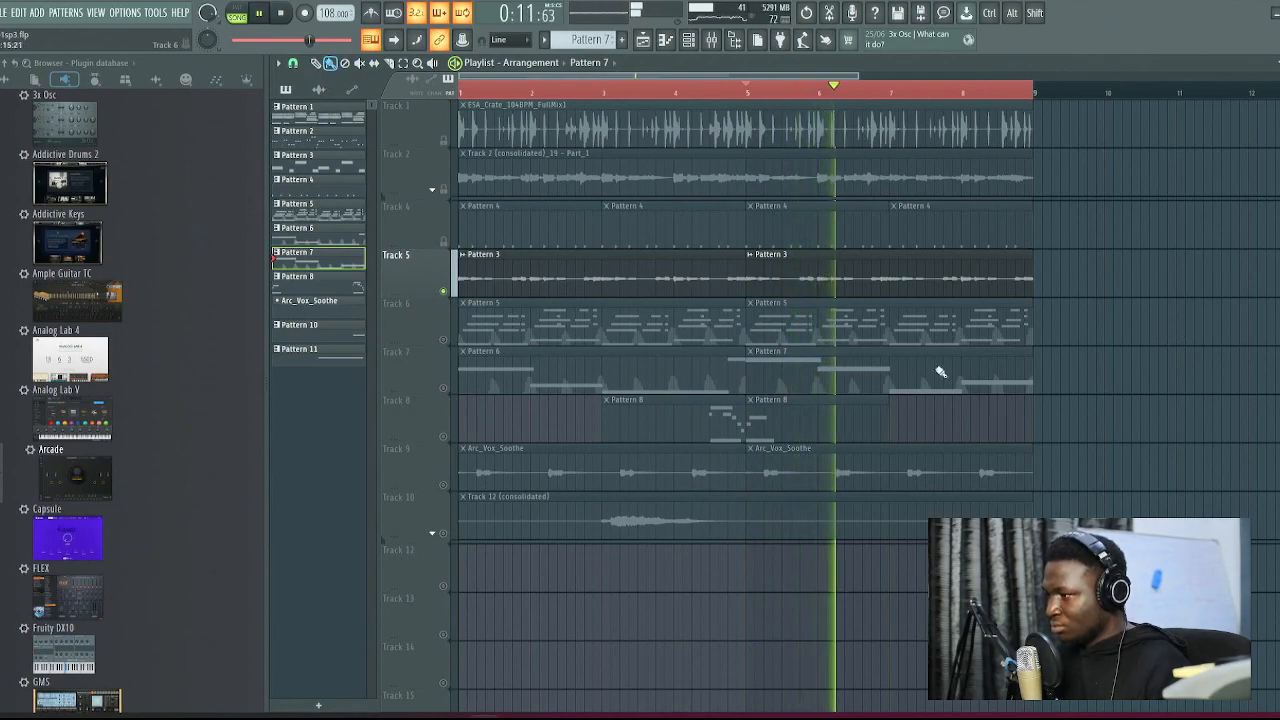
ctrl+click(443, 388)
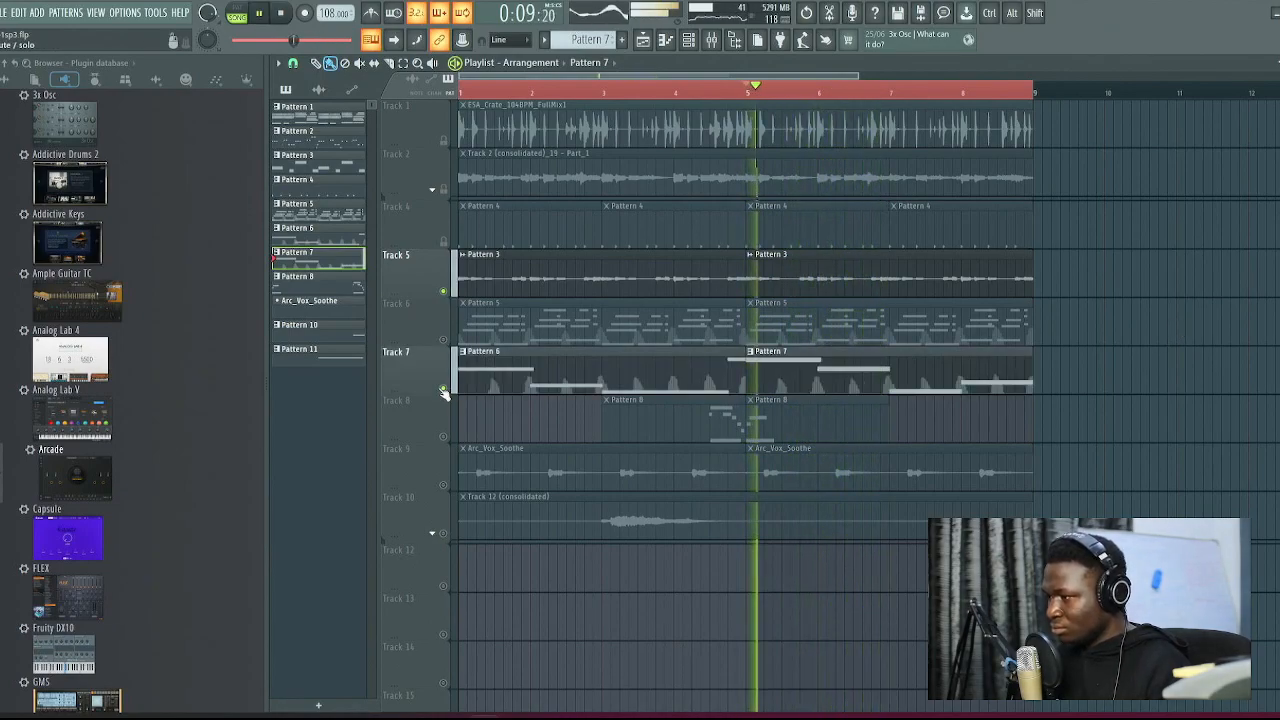
drag(683, 92, 750, 96)
right_click(1116, 277)
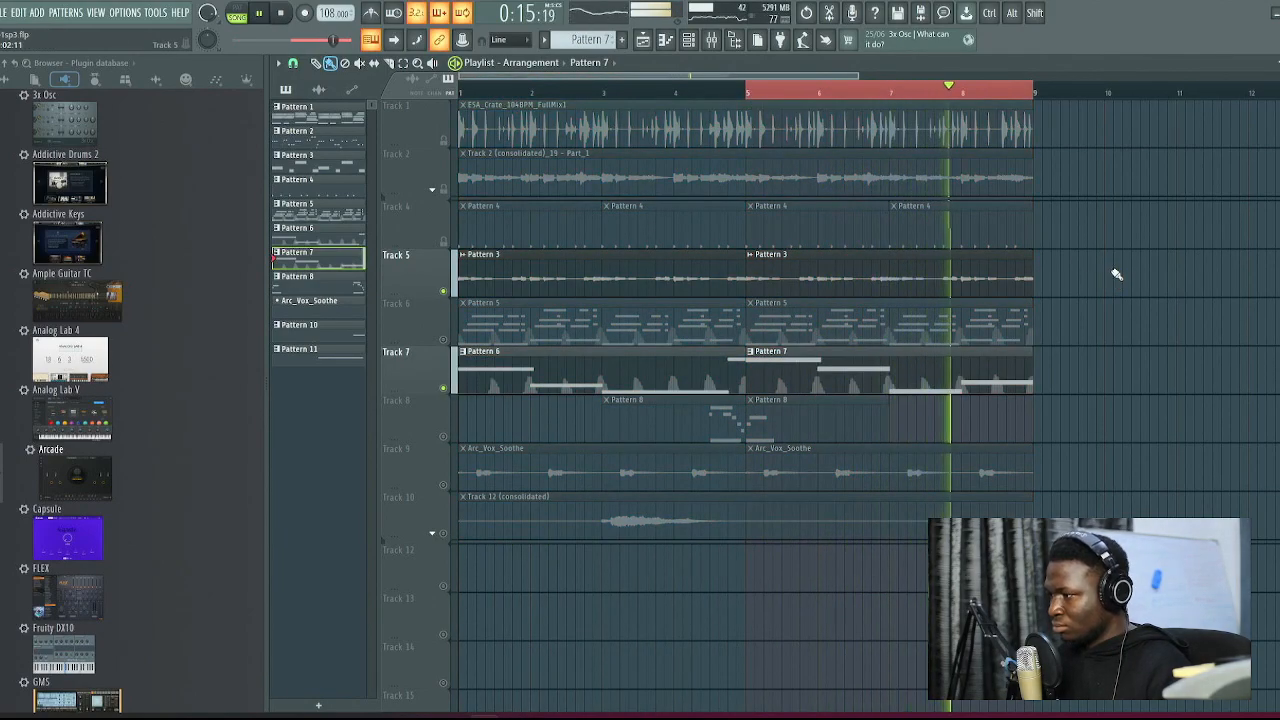
Replace the Pattern 6 clip on Track 7 with a copy of Pattern 7 starting at bar 1, and unmute Track 6
right_click(706, 370)
shift+drag(806, 383, 414, 382)
click(443, 339)
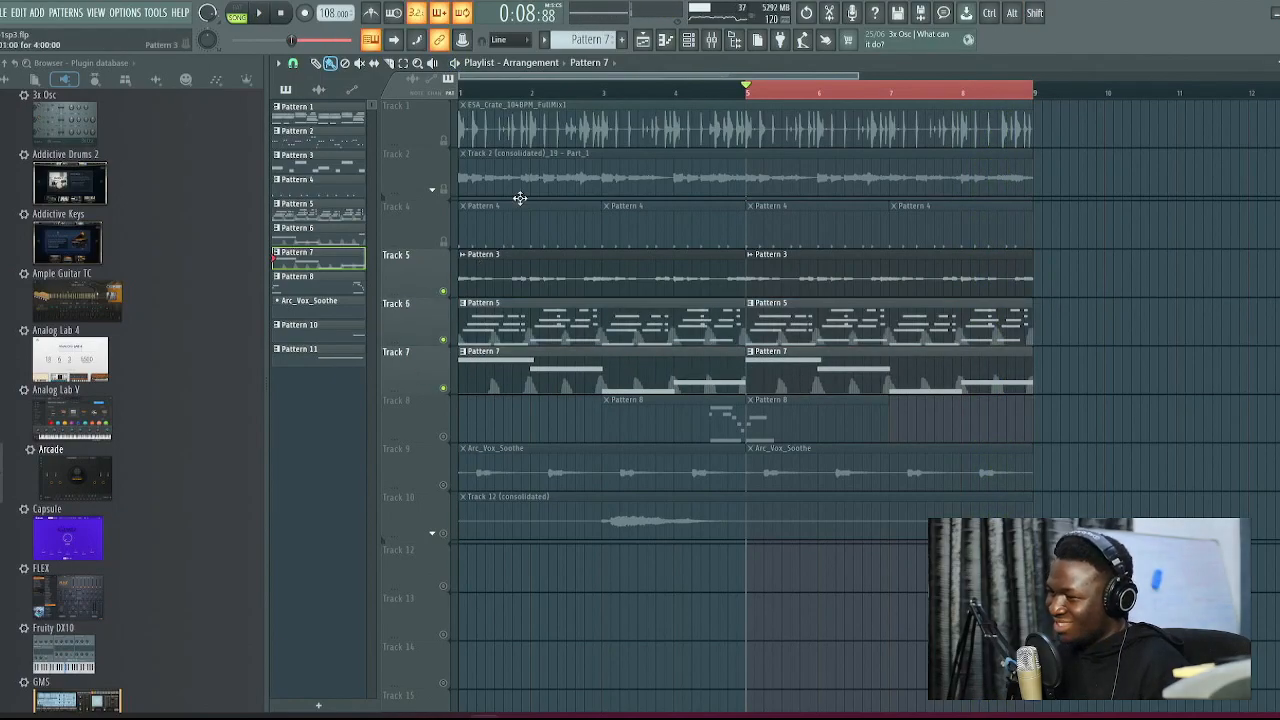
Listen to Tracks 5 to 7 over all eight bars, stop playback, and unmute Tracks 8, 9 and 10
key(ctrl+a)
ctrl+click(1108, 286)
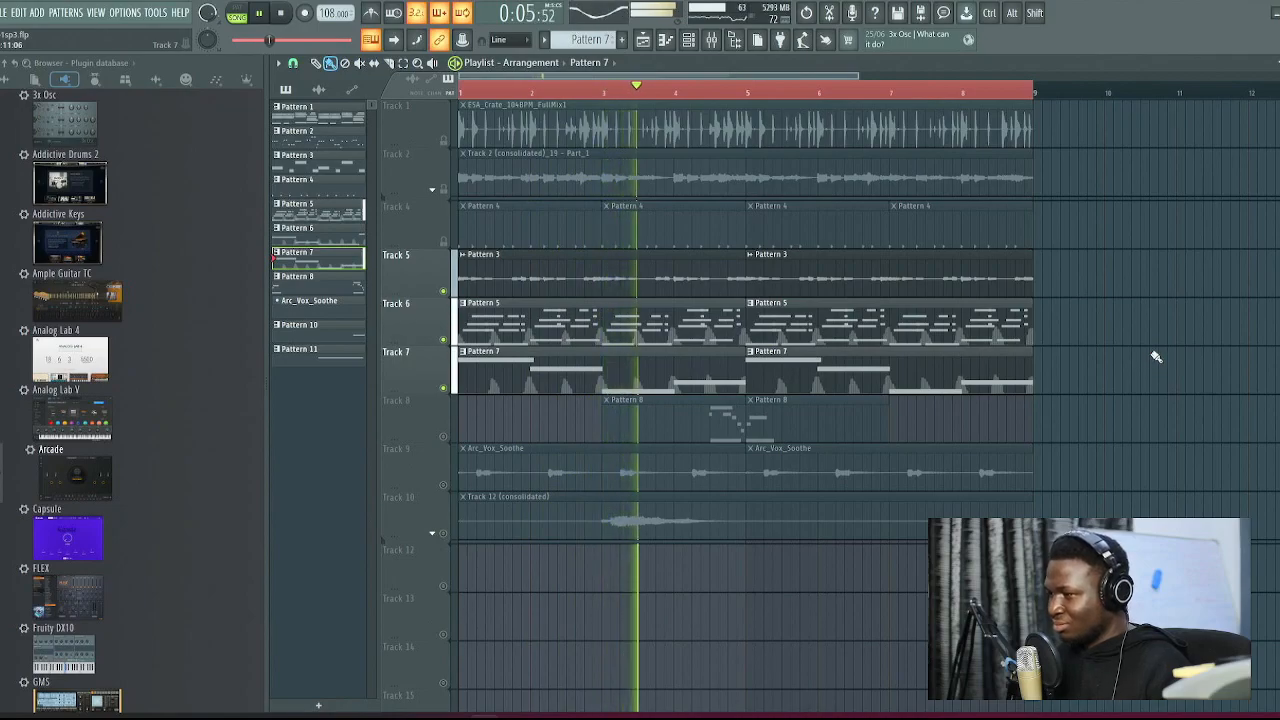
key(space)
right_click(448, 485)
right_click(448, 485)
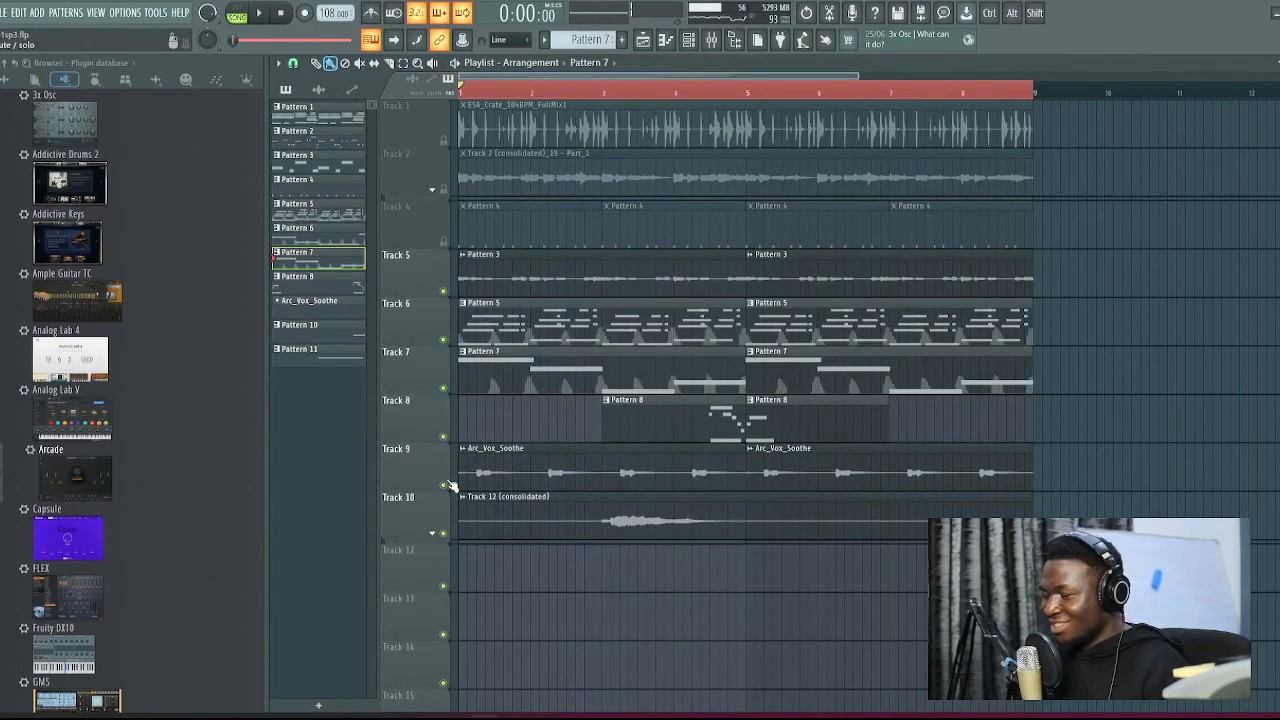